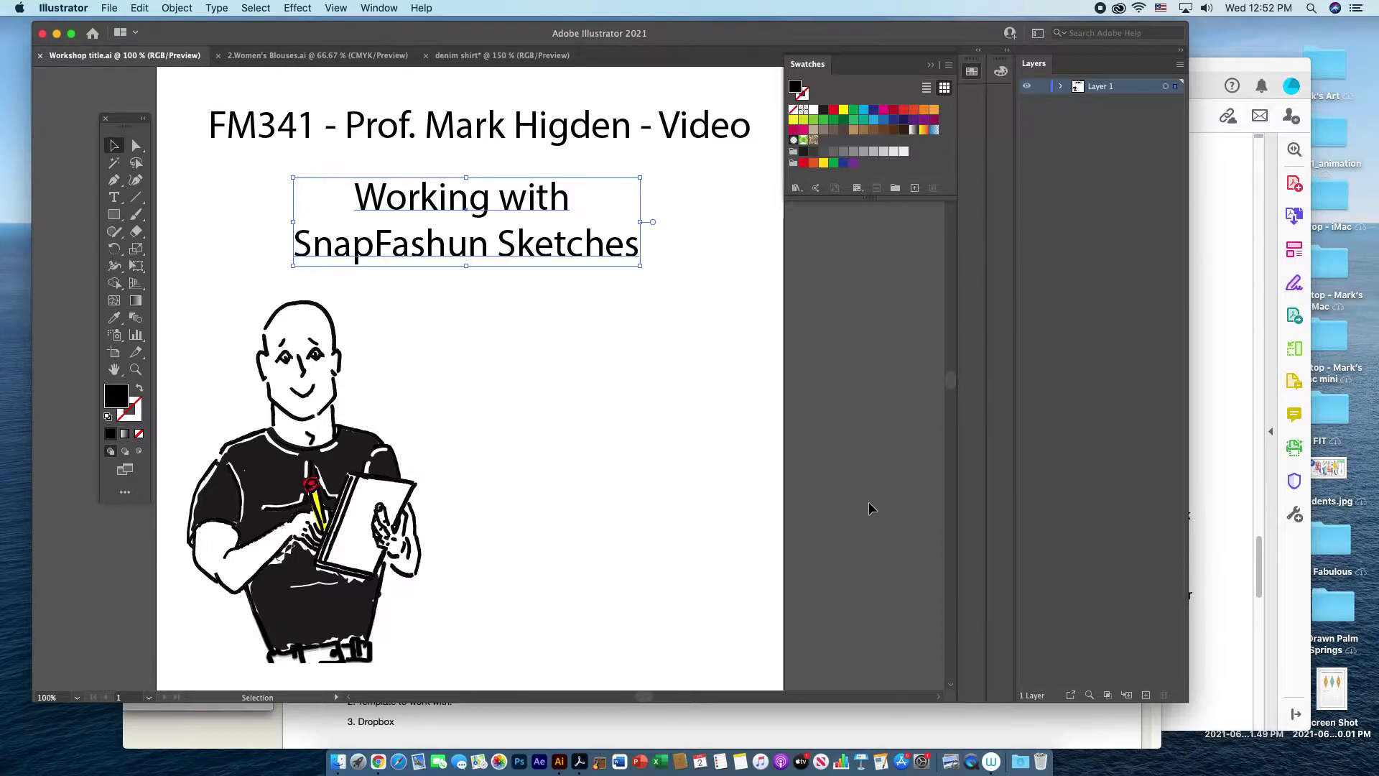
Bring the Chrome FM341 course Content page in front of Illustrator
{"action": "left_click", "coordinate": [894, 731]}
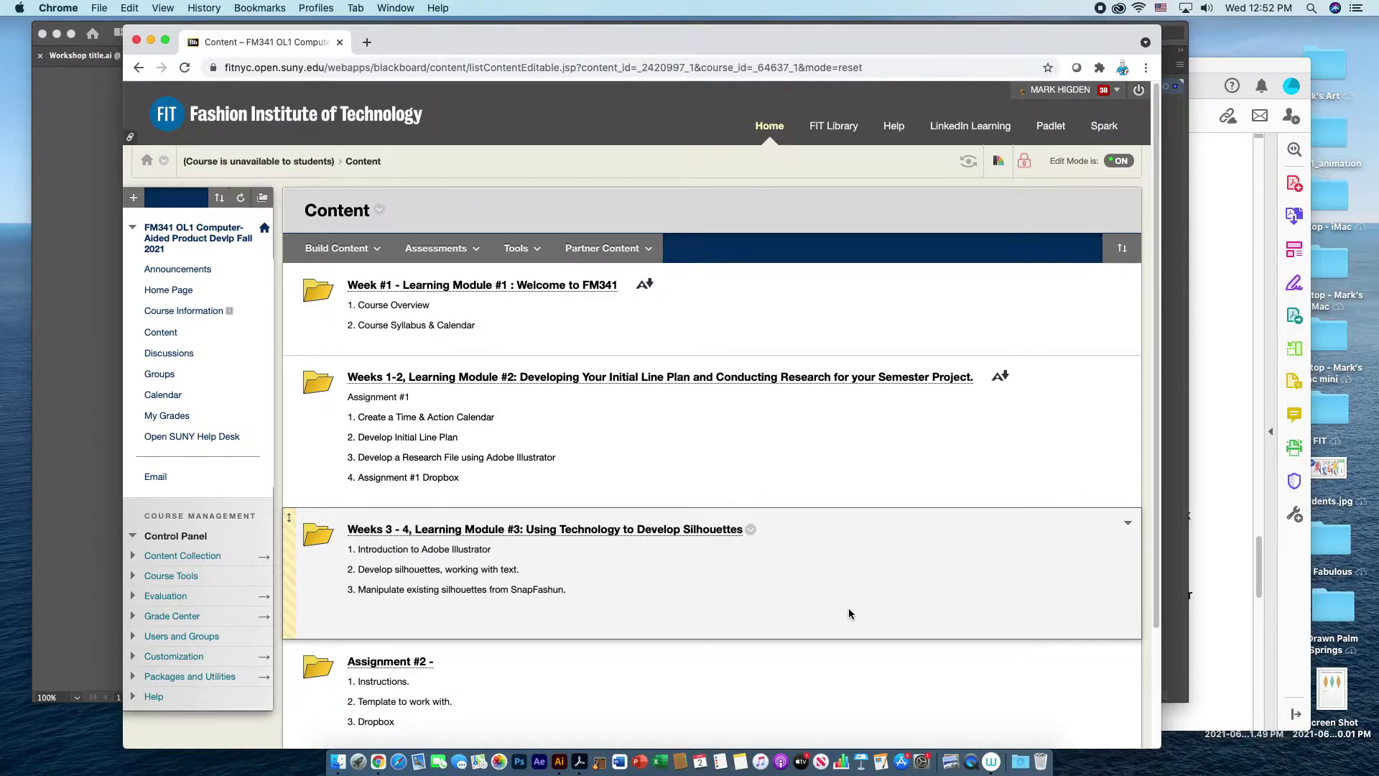
Open Weeks 3 - 4 Learning Module #3 and scroll to Workshop #4 and Snap Fashun Sketches
{"action": "left_click", "coordinate": [704, 533]}
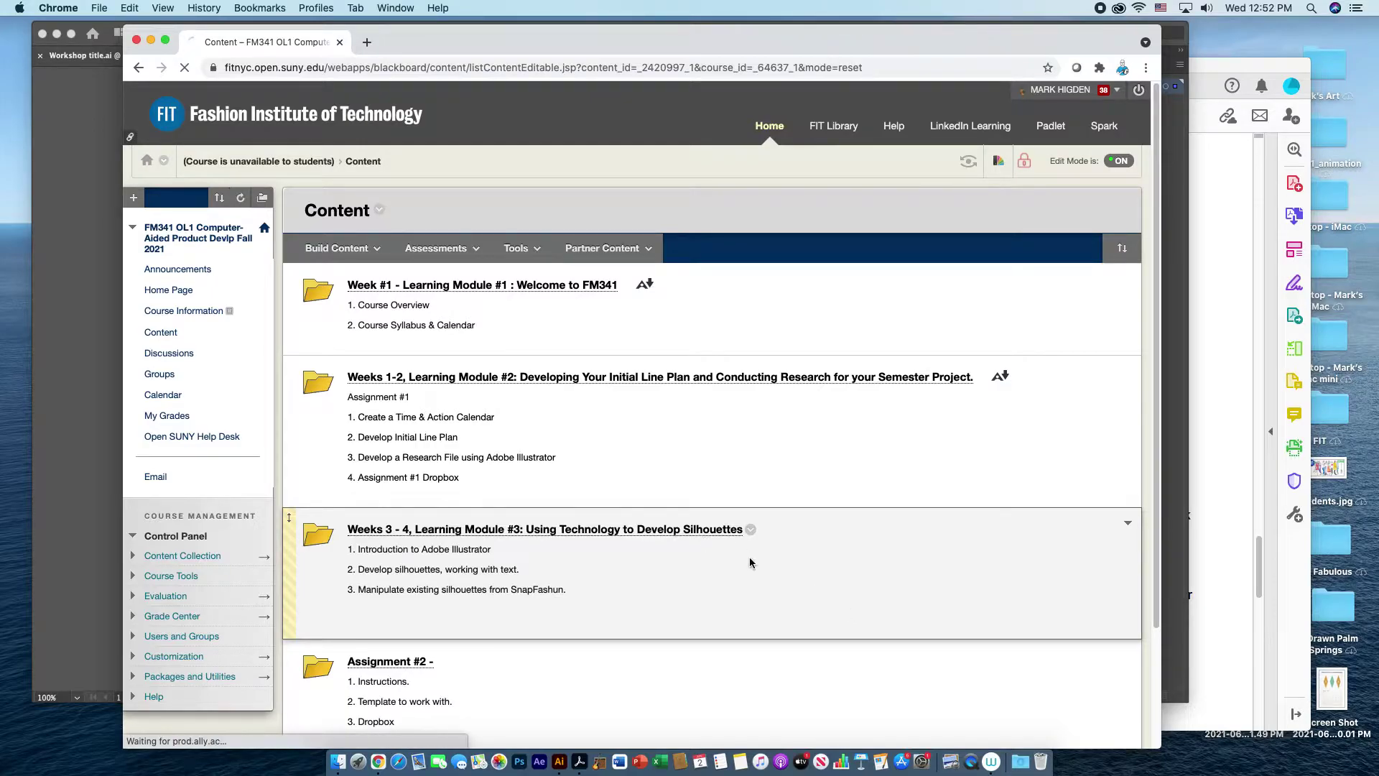
{"action": "scroll", "coordinate": [836, 596], "scroll_direction": "down", "scroll_amount": 10}
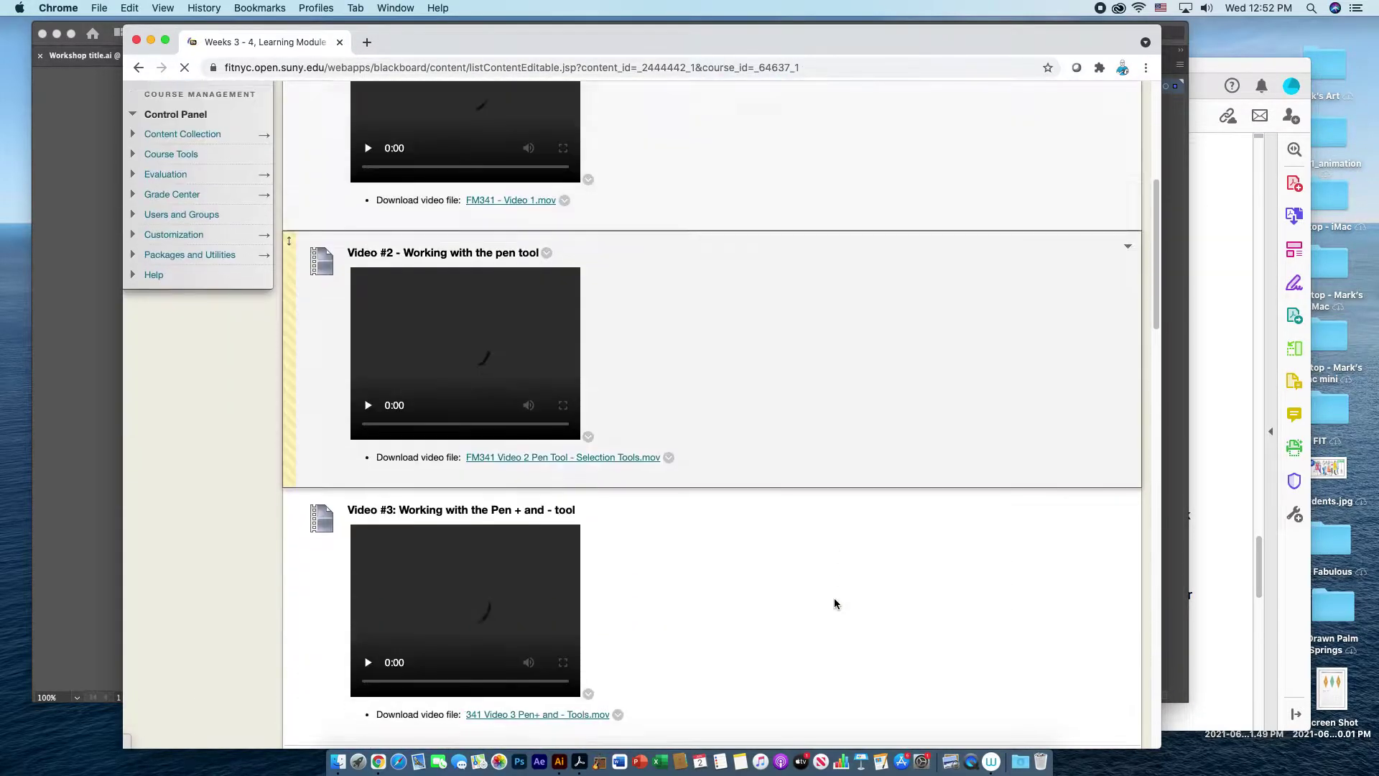
{"action": "scroll", "coordinate": [834, 615], "scroll_direction": "down", "scroll_amount": 15}
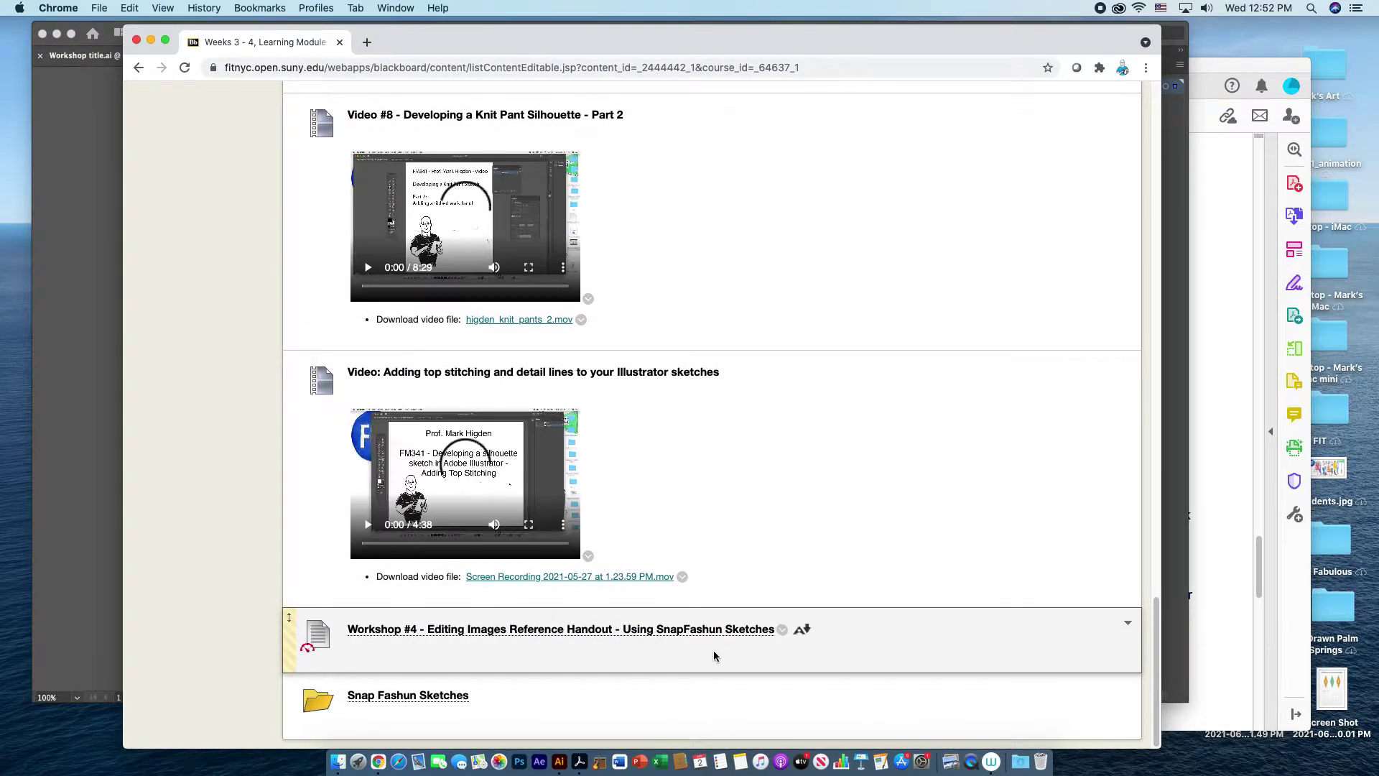
{"action": "left_click", "coordinate": [1216, 584]}
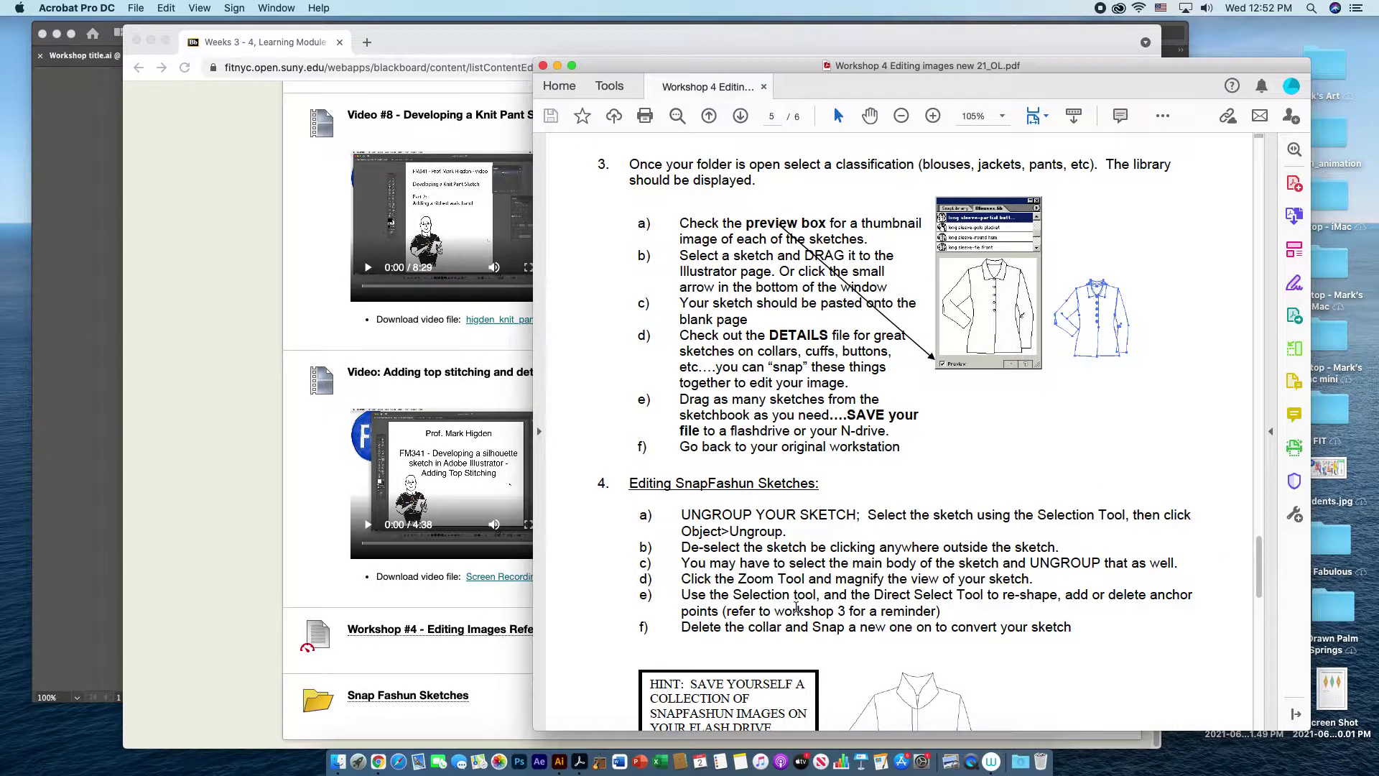
{"action": "left_click", "coordinate": [523, 666]}
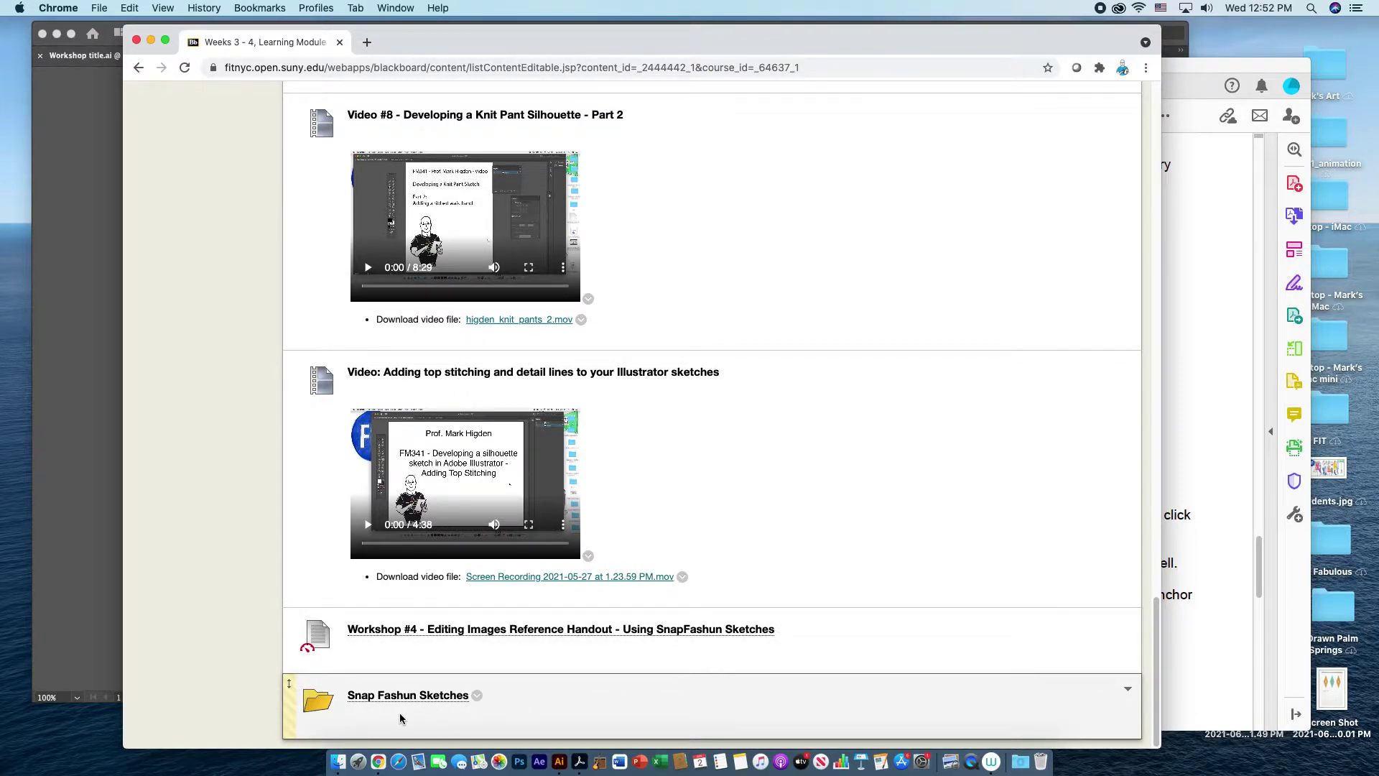
Open the Snap Fashun Sketches folder, shift the handout PDF left, and return to Illustrator
{"action": "left_click", "coordinate": [417, 696]}
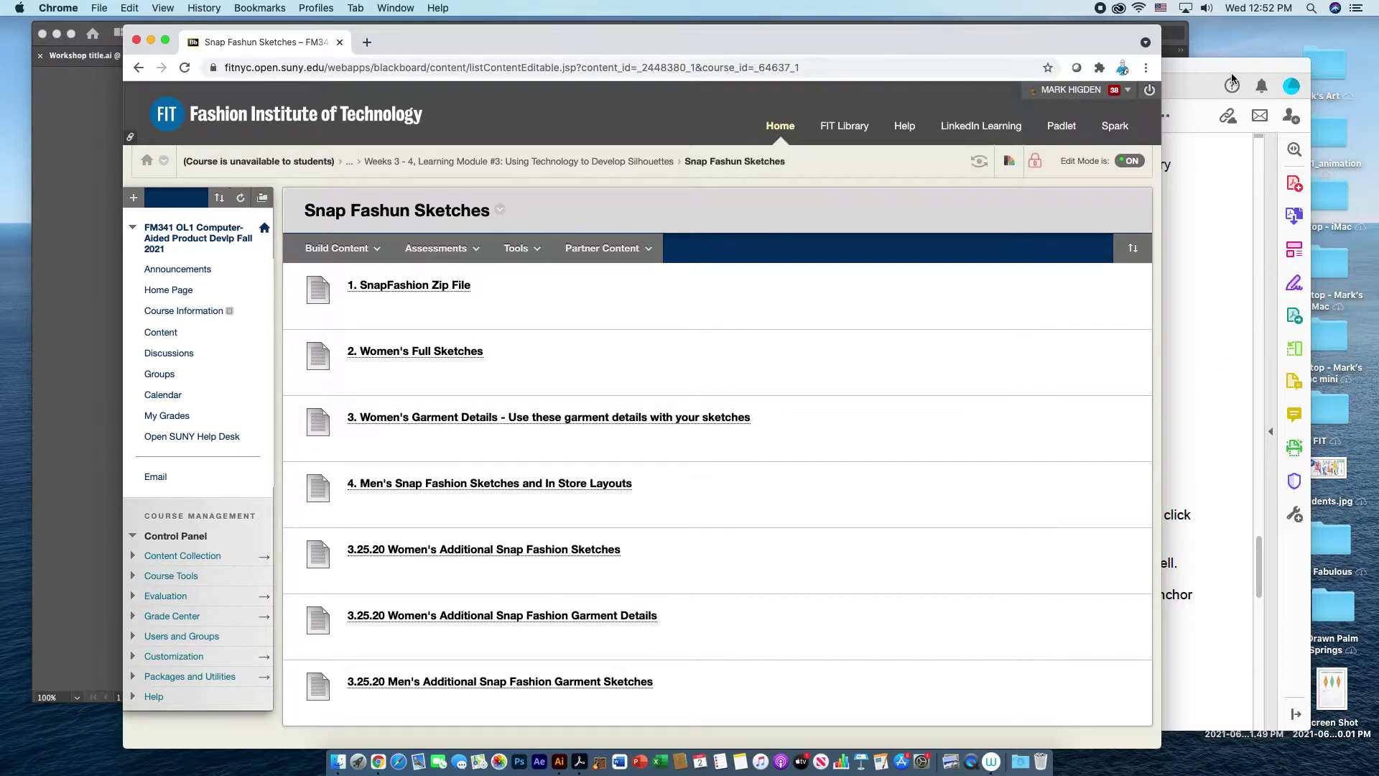
{"action": "left_click_drag", "start_coordinate": [1233, 67], "coordinate": [1080, 63]}
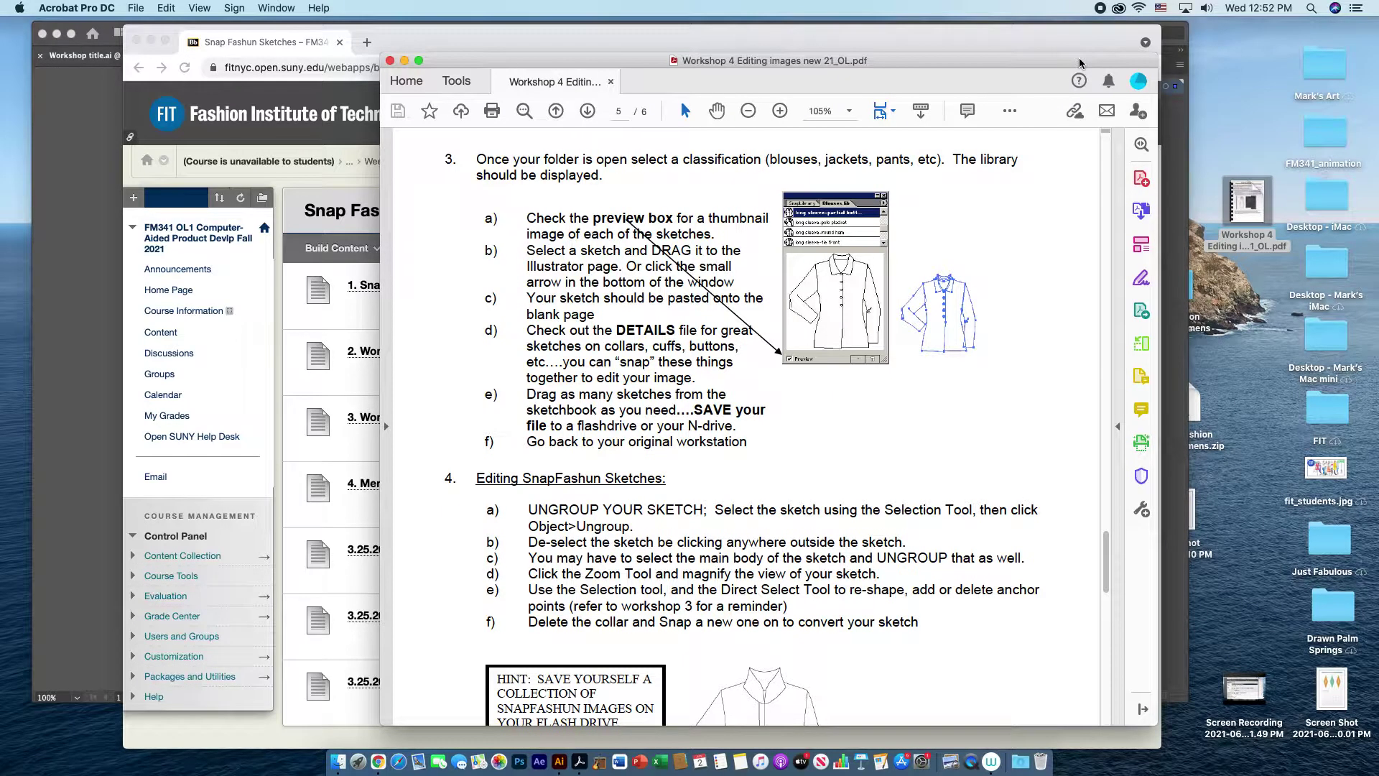
{"action": "key", "text": "super+Tab"}
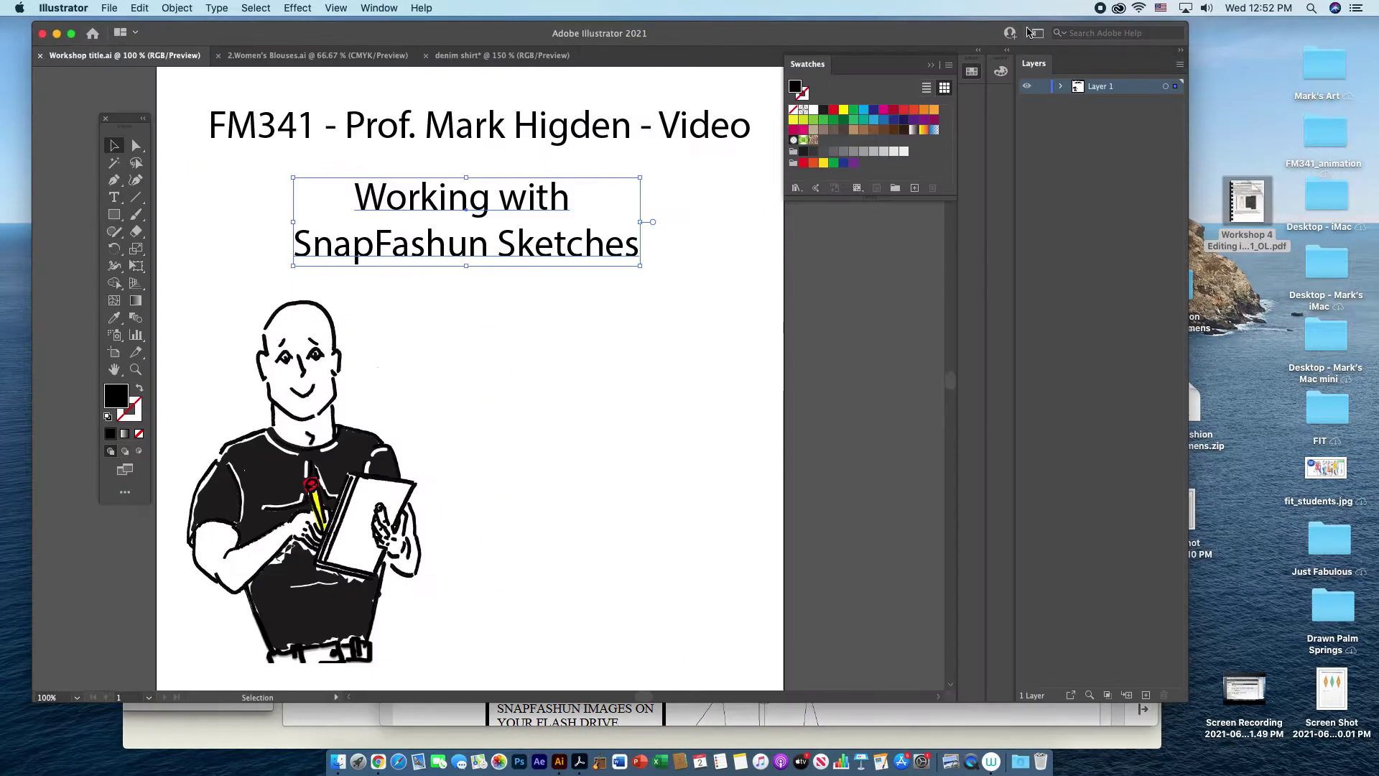
{"action": "left_click_drag", "start_coordinate": [1018, 32], "coordinate": [967, 29]}
{"action": "left_click_drag", "start_coordinate": [1172, 292], "coordinate": [1246, 293]}
{"action": "double_click", "coordinate": [1249, 275]}
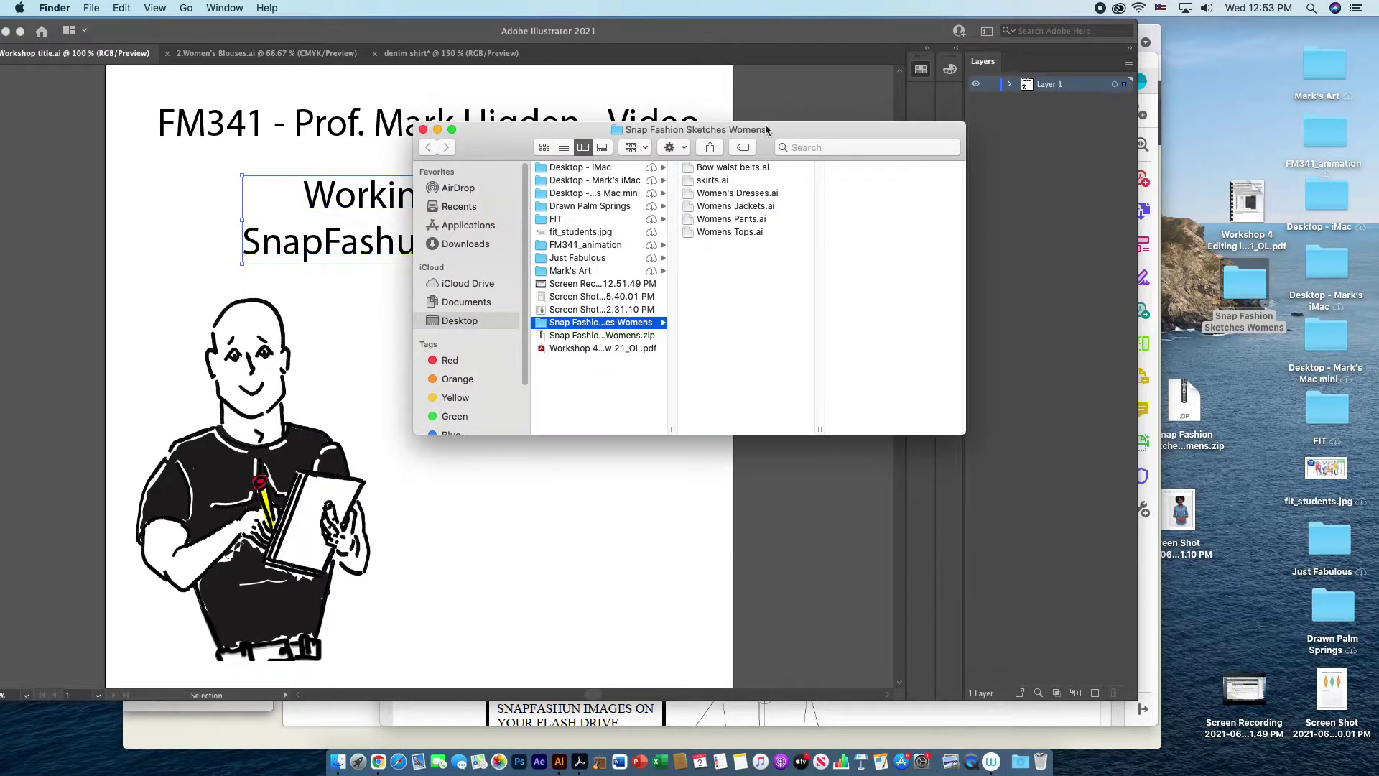
{"action": "mouse_move", "coordinate": [764, 128]}
{"action": "left_mouse_down"}
{"action": "mouse_move", "coordinate": [838, 123]}
{"action": "mouse_move", "coordinate": [1120, 28]}
{"action": "mouse_move", "coordinate": [1051, 63]}
{"action": "left_mouse_up"}
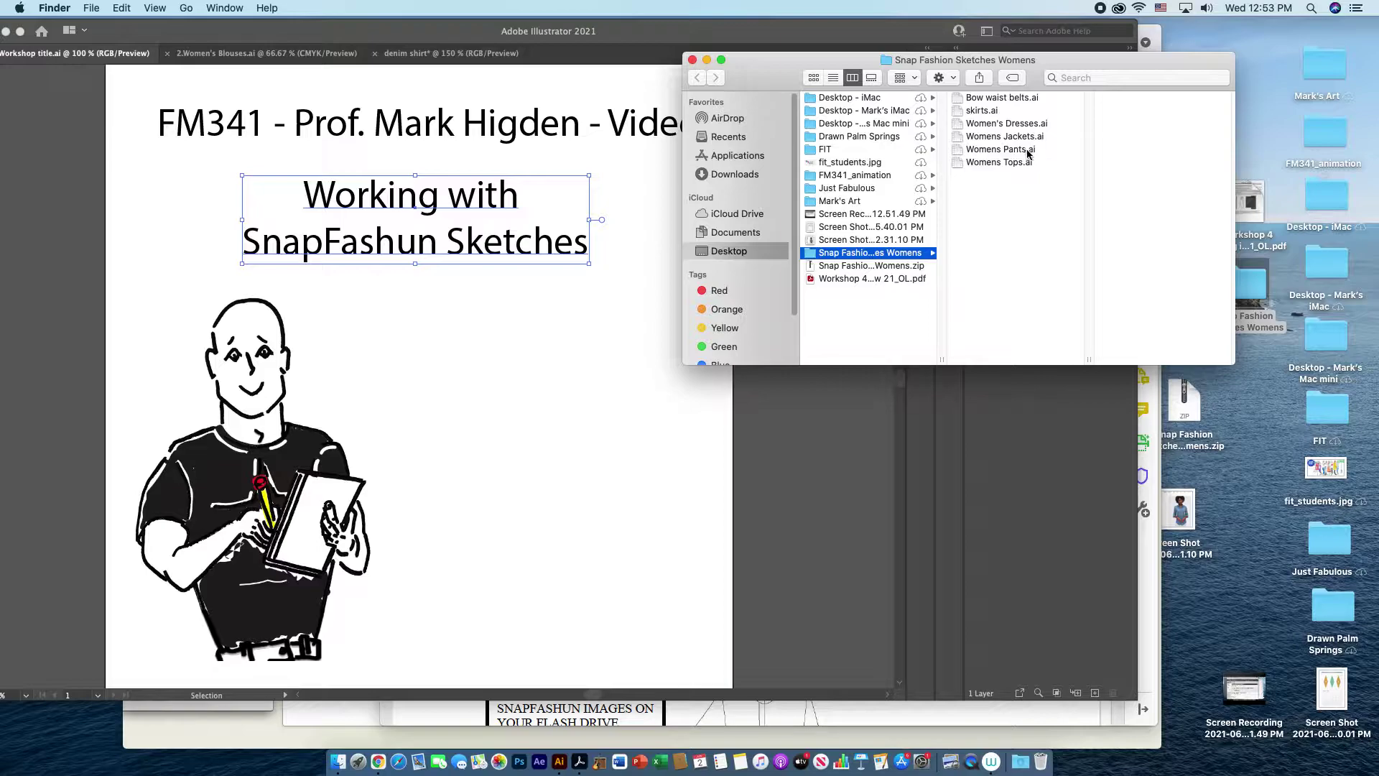
{"action": "left_click", "coordinate": [692, 60]}
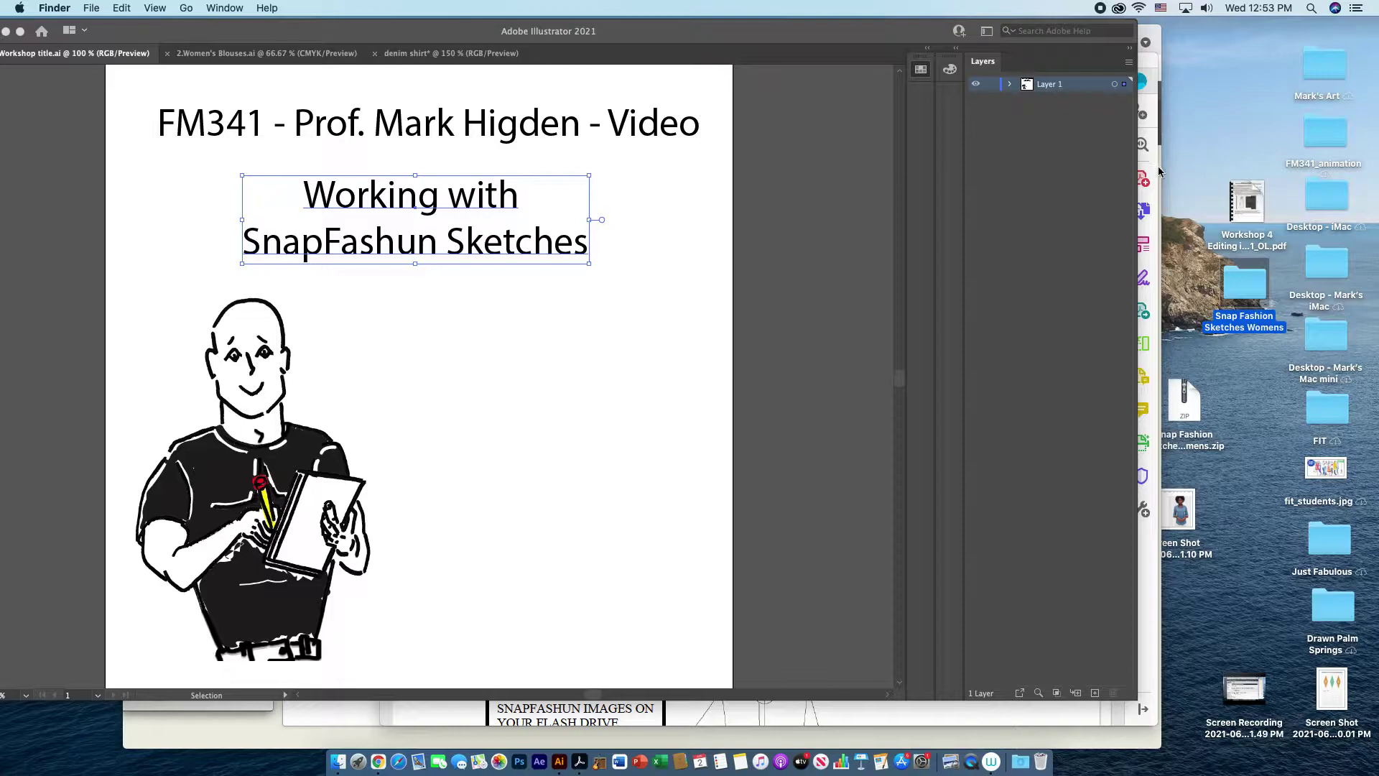
{"action": "left_click", "coordinate": [794, 32]}
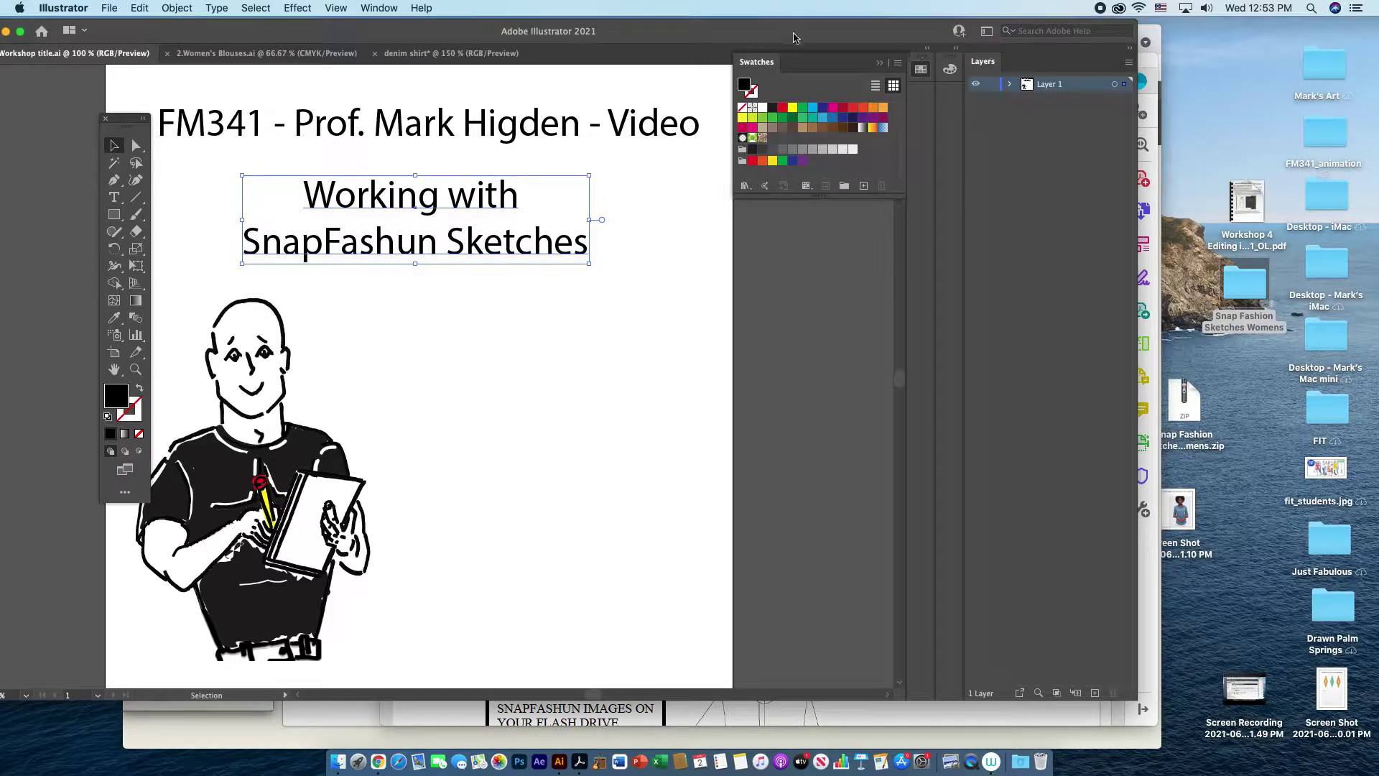
Zoom out over 2.Women's Blouses, move a blouse onto artboard 2, then show the denim shirt document
{"action": "left_click_drag", "start_coordinate": [794, 36], "coordinate": [981, 62]}
{"action": "left_click", "coordinate": [467, 77]}
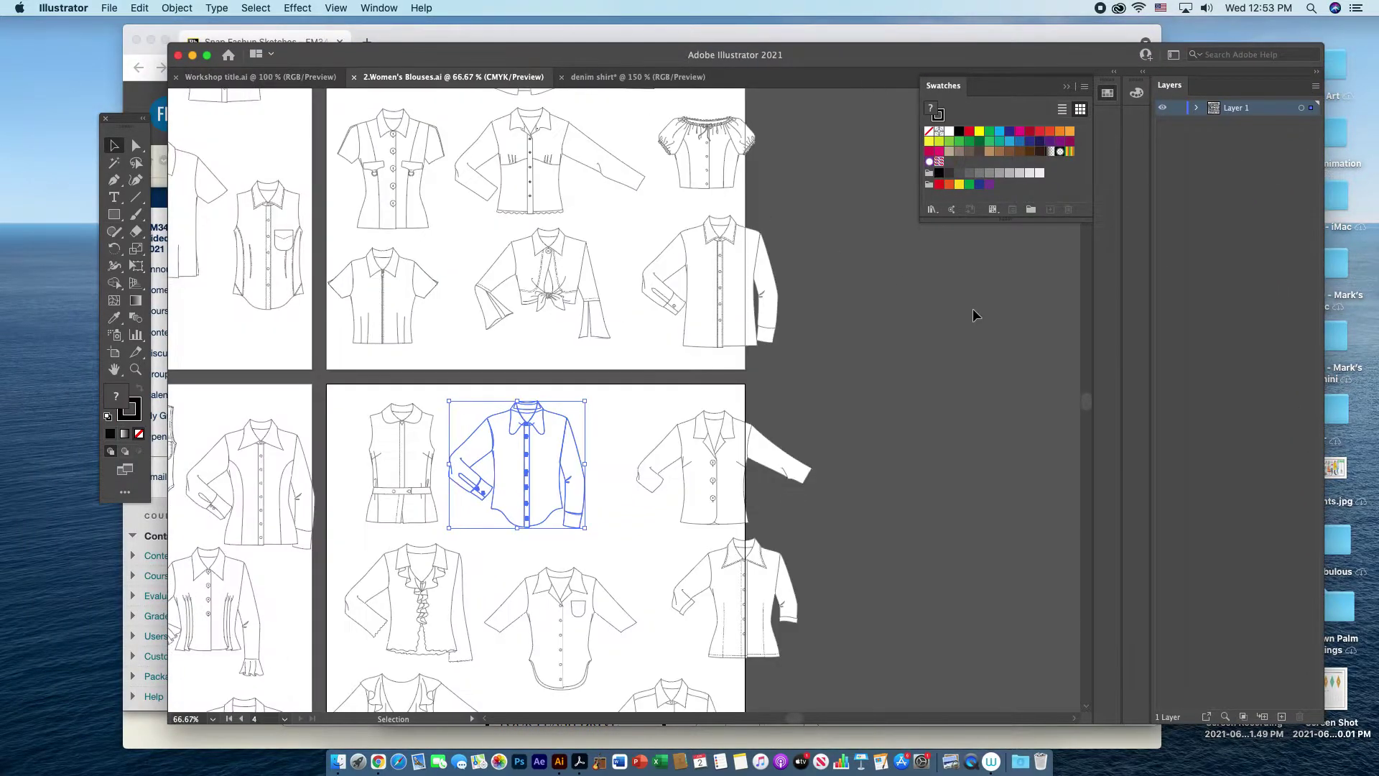
{"action": "key", "text": "super+minus"}
{"action": "key", "text": "super+minus"}
{"action": "key", "text": "super+minus"}
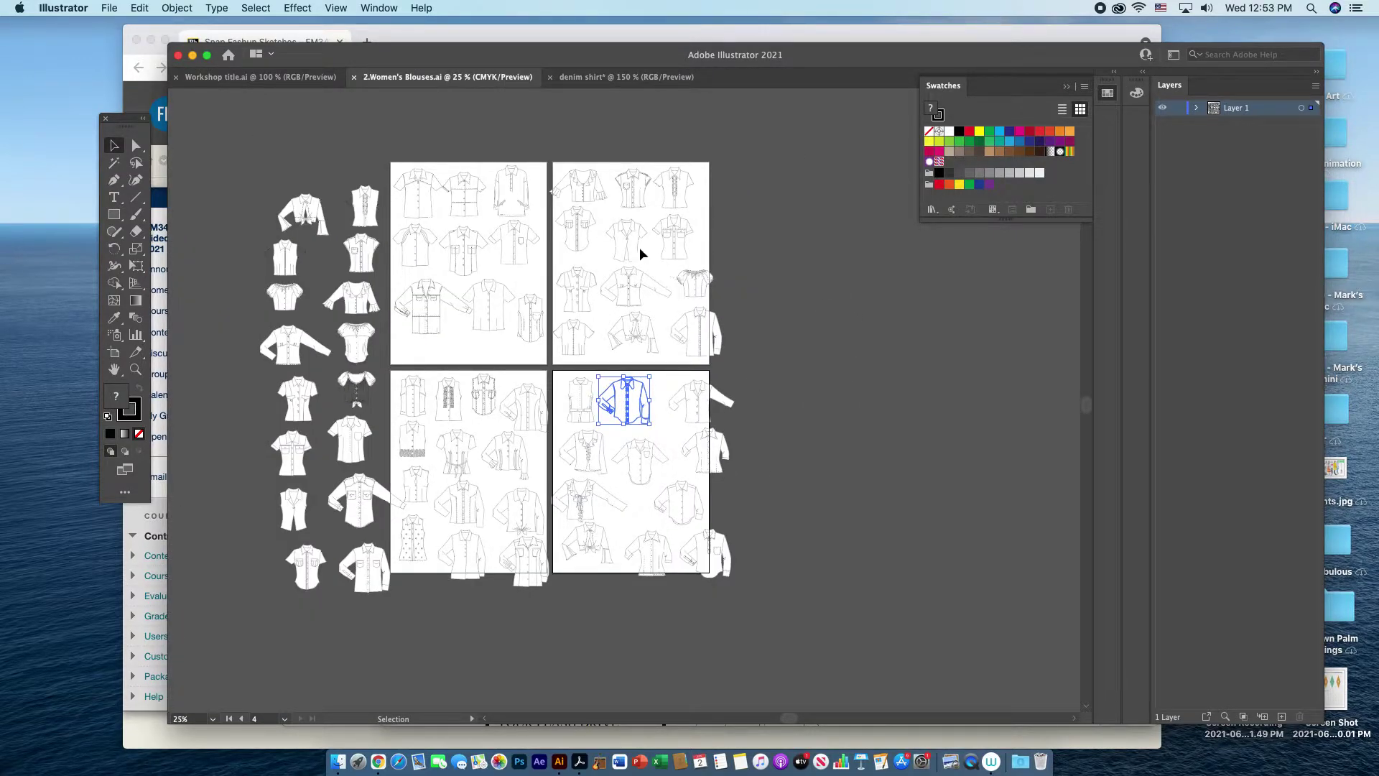
{"action": "left_click", "coordinate": [626, 247]}
{"action": "left_click", "coordinate": [643, 407]}
{"action": "left_click_drag", "start_coordinate": [532, 413], "coordinate": [587, 348]}
{"action": "left_click", "coordinate": [631, 343]}
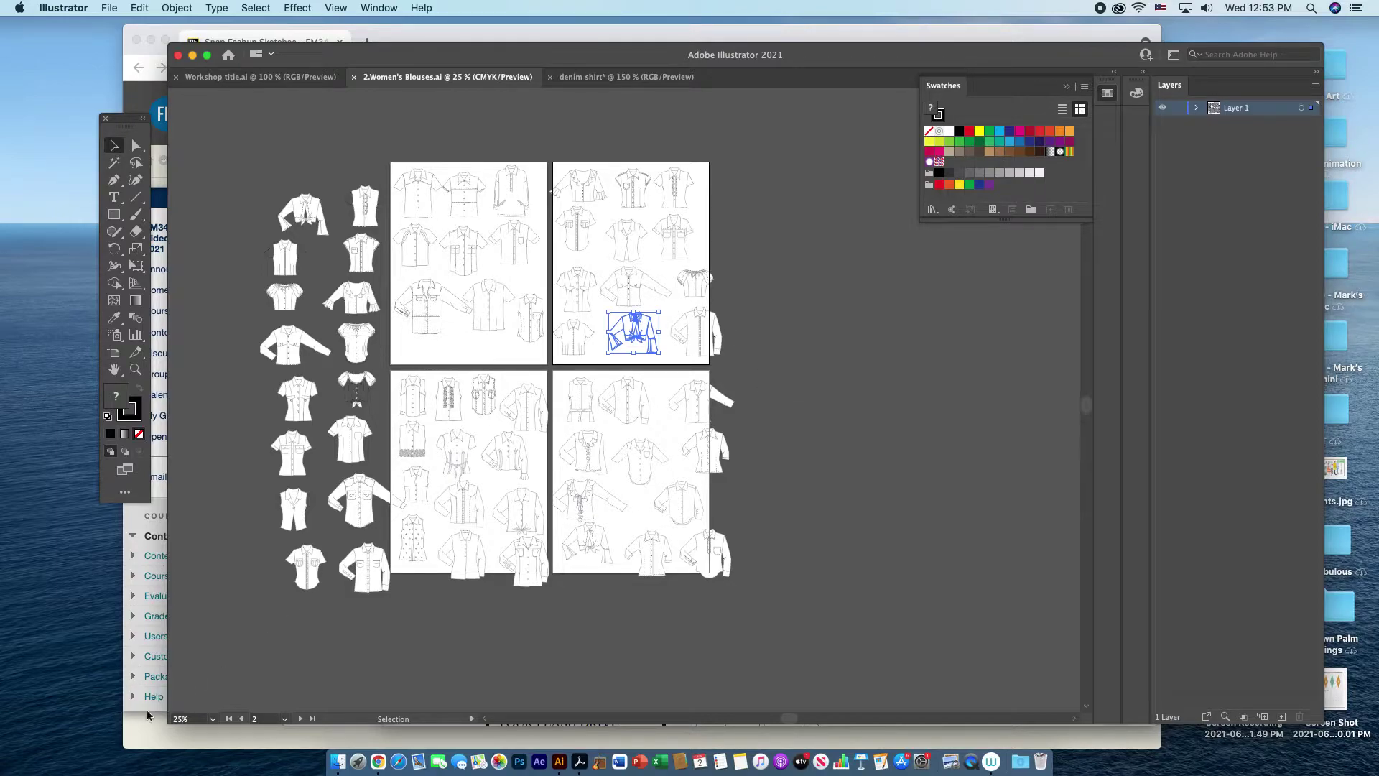
{"action": "left_click", "coordinate": [650, 78]}
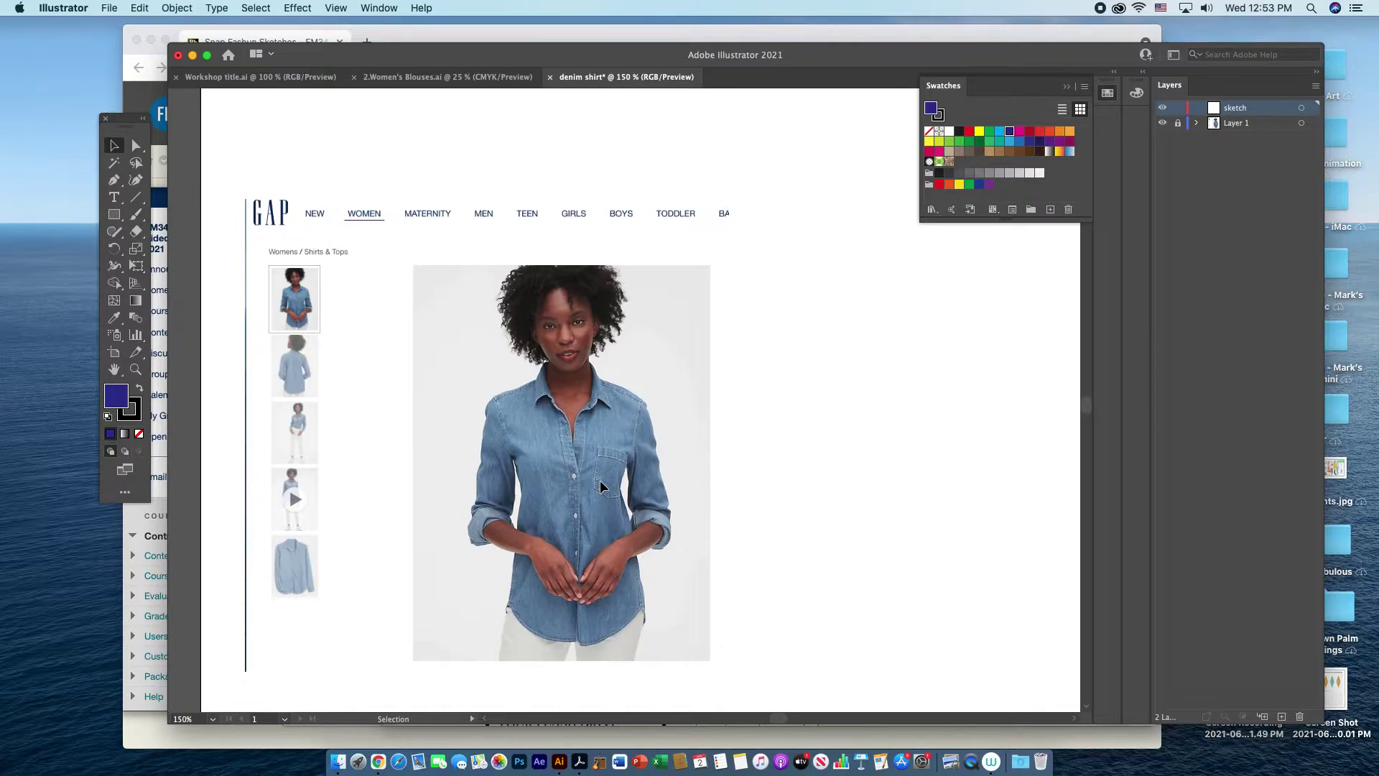
In 2.Women's Blouses, select and copy the long-sleeve button-front blouse sketch
{"action": "left_click", "coordinate": [454, 81]}
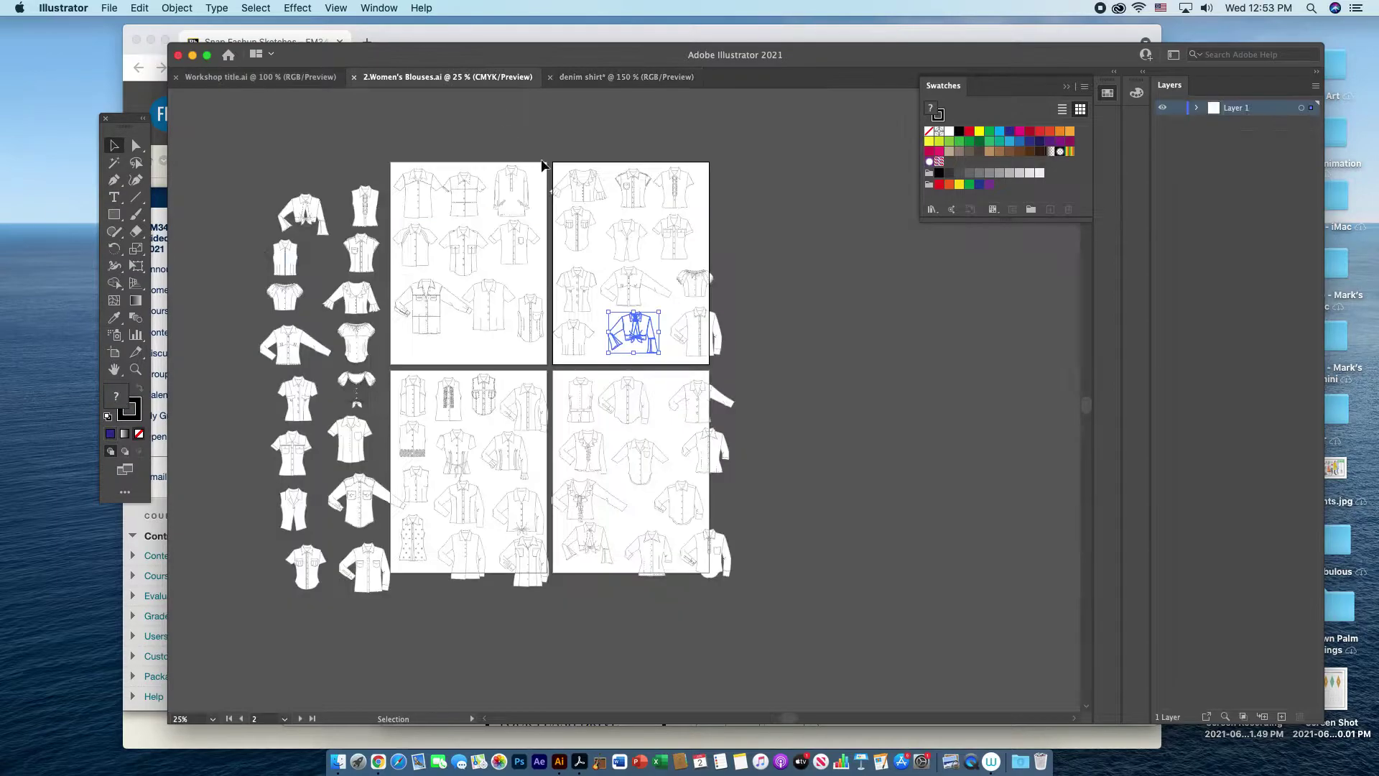
{"action": "key", "text": "a"}
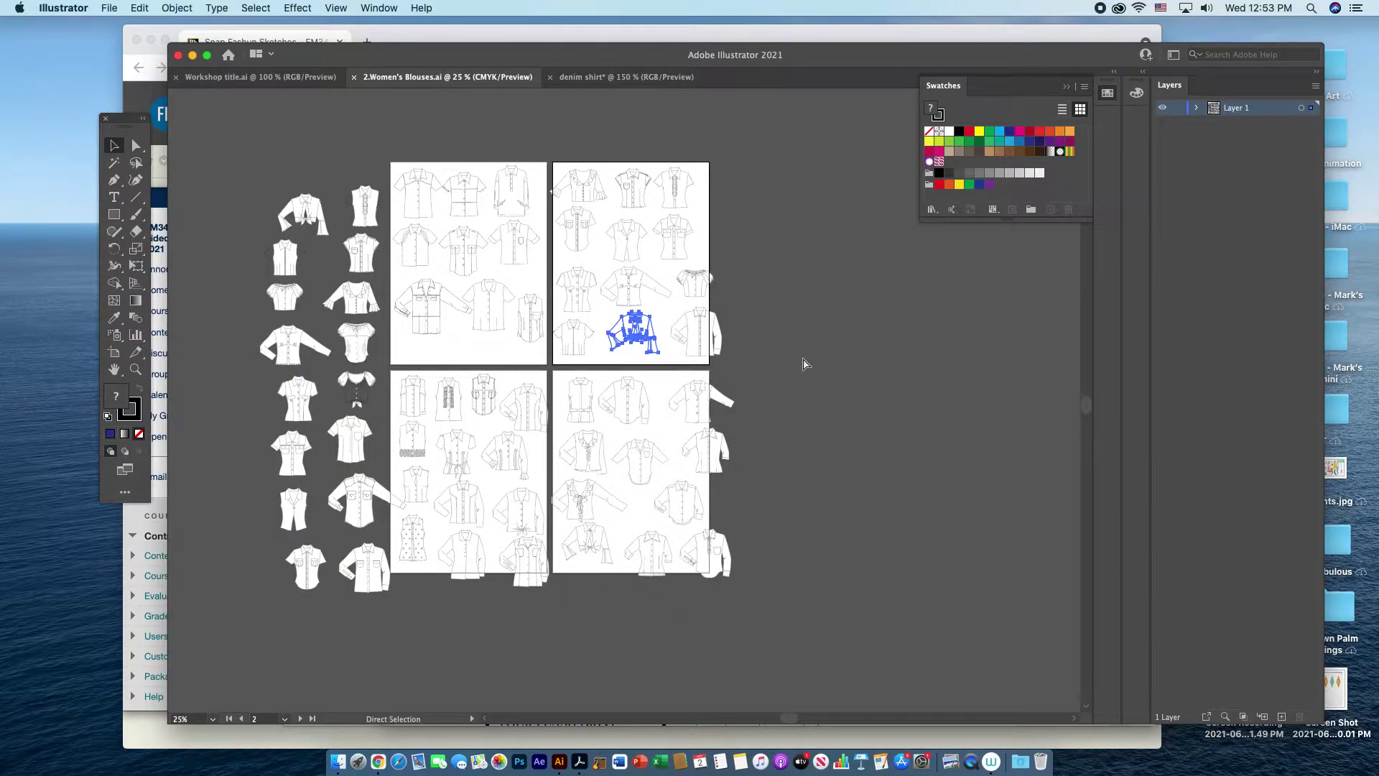
{"action": "key", "text": "super+equal"}
{"action": "key", "text": "super+equal"}
{"action": "key", "text": "super+equal"}
{"action": "key", "text": "v"}
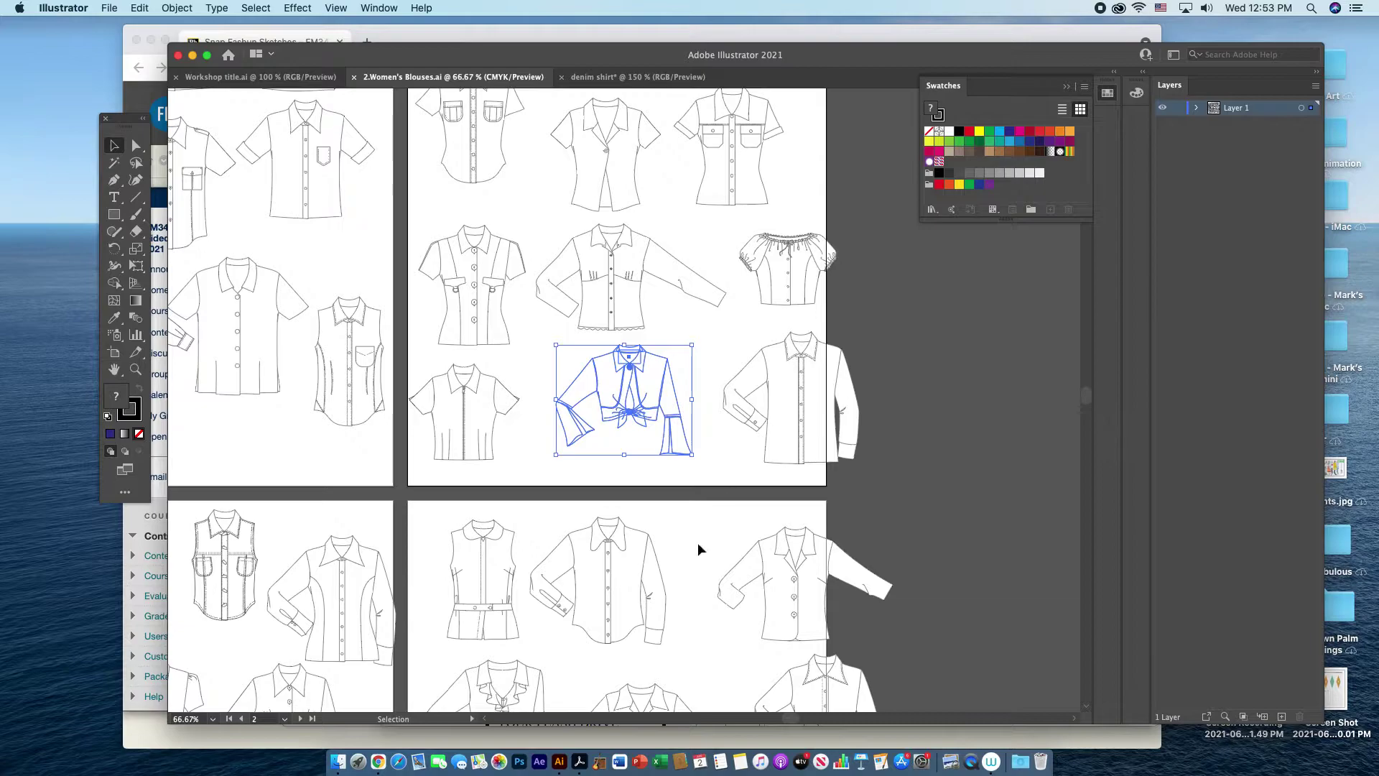
{"action": "scroll", "coordinate": [697, 542], "scroll_direction": "down", "scroll_amount": 4}
{"action": "left_click", "coordinate": [695, 512]}
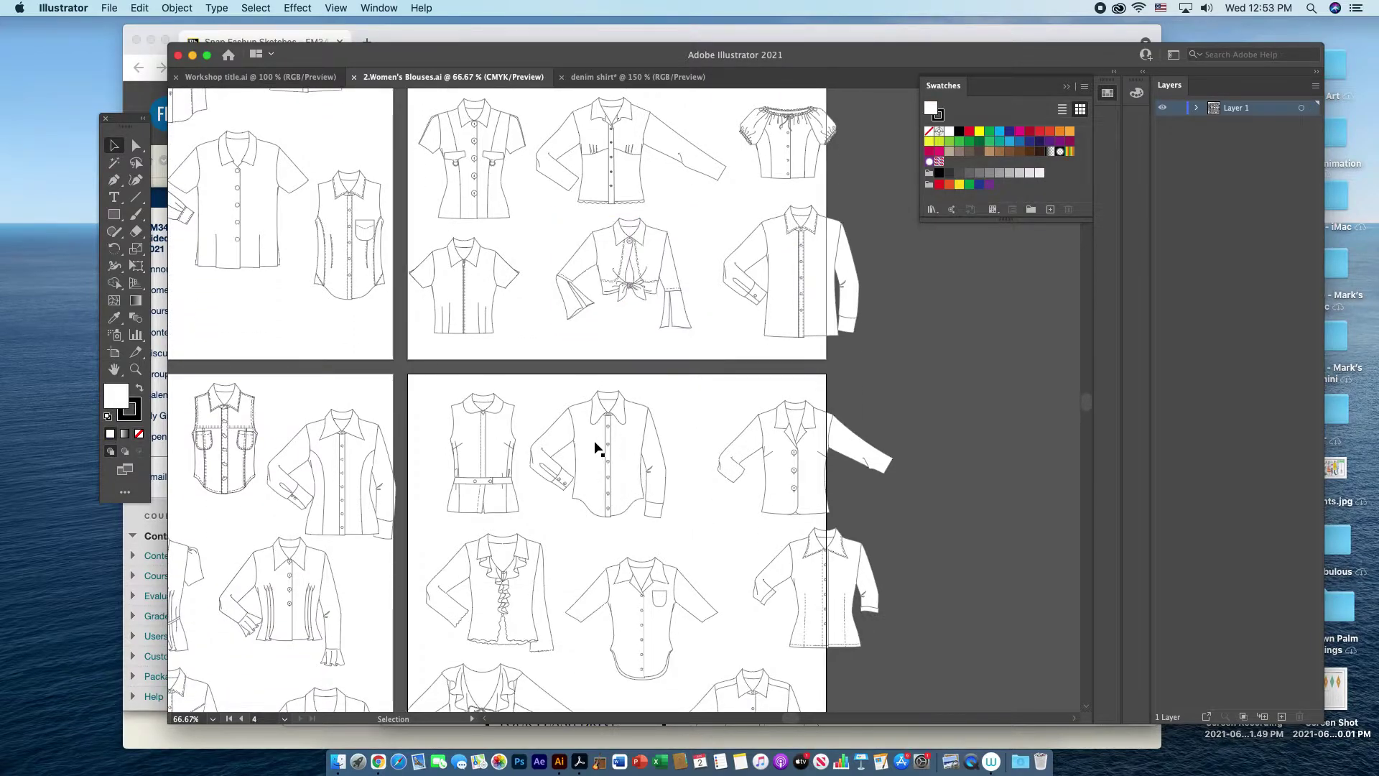
{"action": "left_click", "coordinate": [629, 466]}
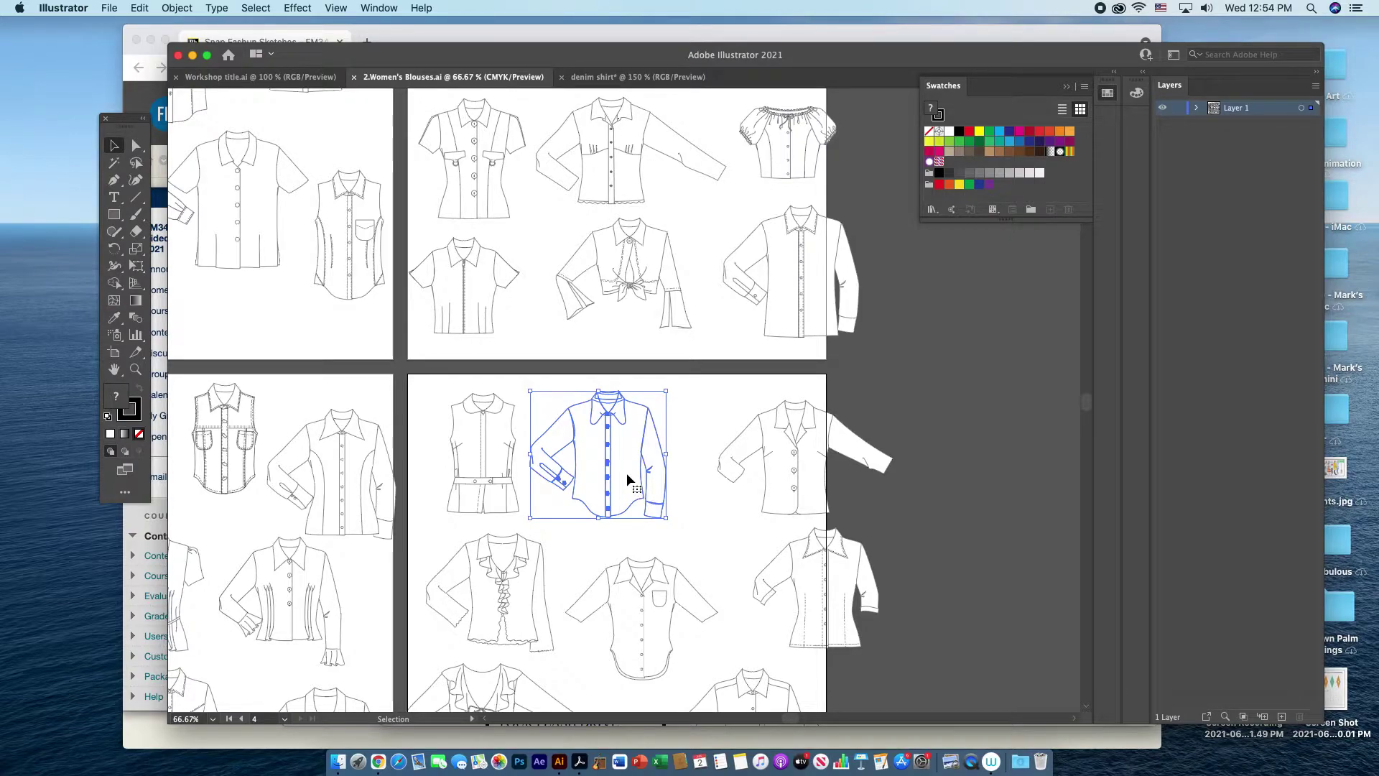
{"action": "key", "text": "a"}
{"action": "key", "text": "v"}
{"action": "key", "text": "a"}
{"action": "key", "text": "v"}
Paste the blouse sketch into the denim shirt document and zoom out to see it
{"action": "left_click", "coordinate": [653, 78]}
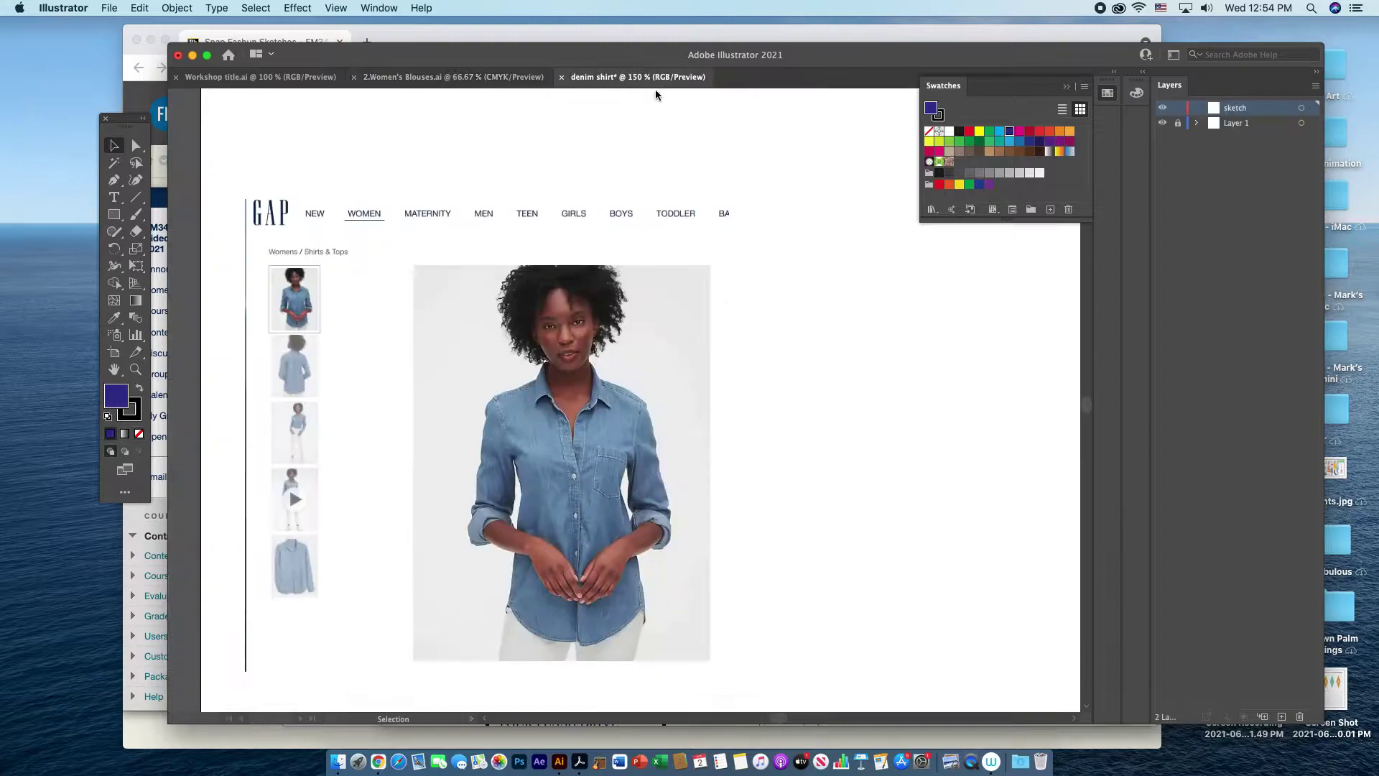
{"action": "key", "text": "a"}
{"action": "key", "text": "super+v"}
{"action": "key", "text": "v"}
{"action": "key", "text": "a"}
{"action": "key", "text": "super+minus"}
{"action": "key", "text": "super+minus"}
Move the pasted shirt sketch above the GAP denim photo
{"action": "key", "text": "v"}
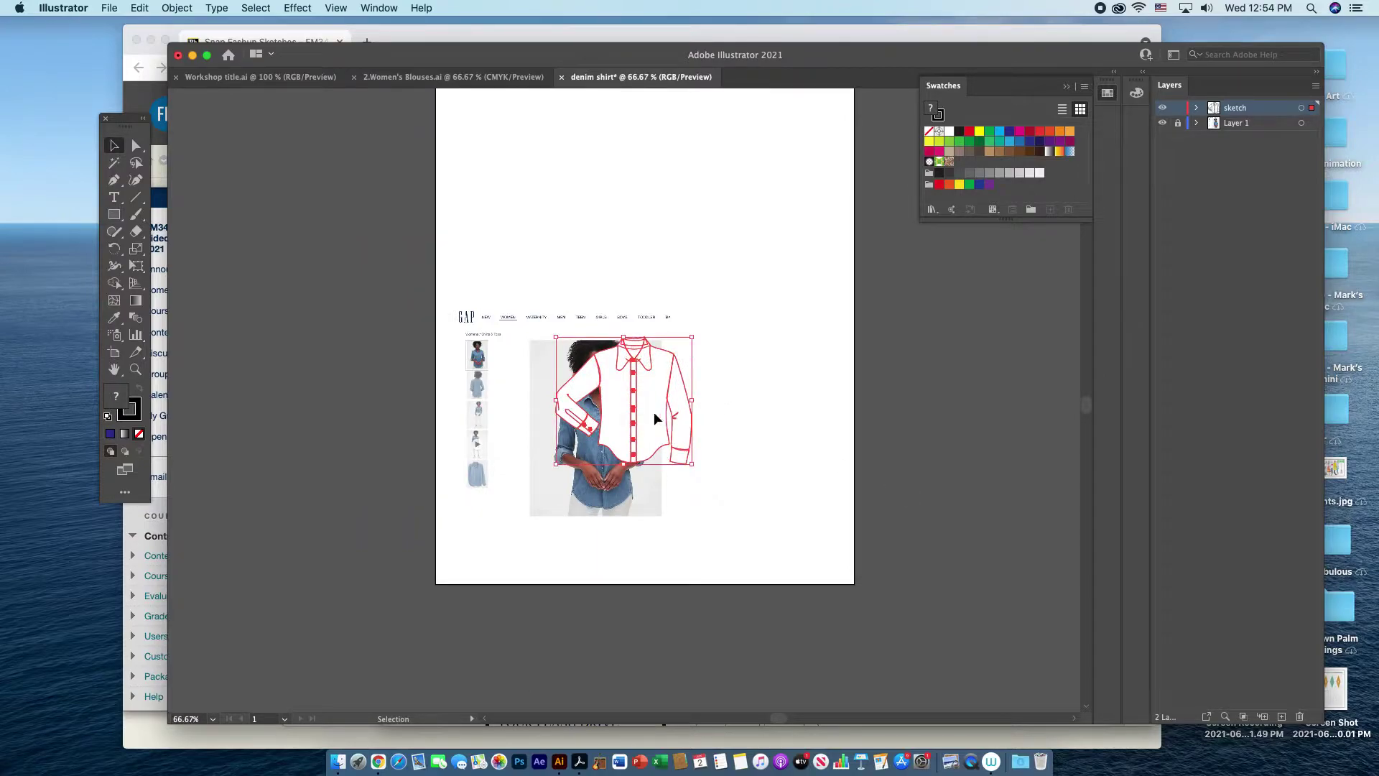
{"action": "mouse_move", "coordinate": [654, 411]}
{"action": "left_mouse_down"}
{"action": "mouse_move", "coordinate": [651, 186]}
{"action": "mouse_move", "coordinate": [606, 210]}
{"action": "left_mouse_up"}
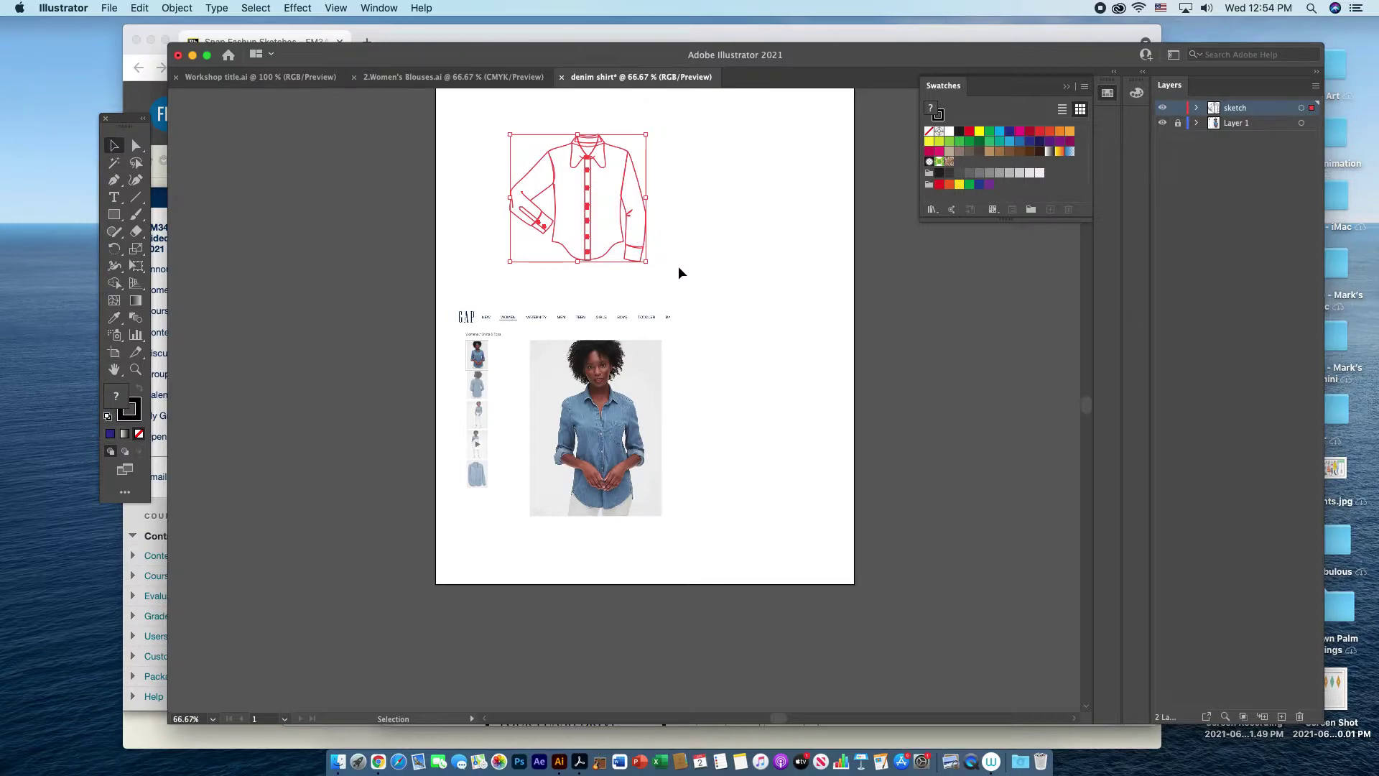
{"action": "key", "text": "super+equal"}
{"action": "key", "text": "super+equal"}
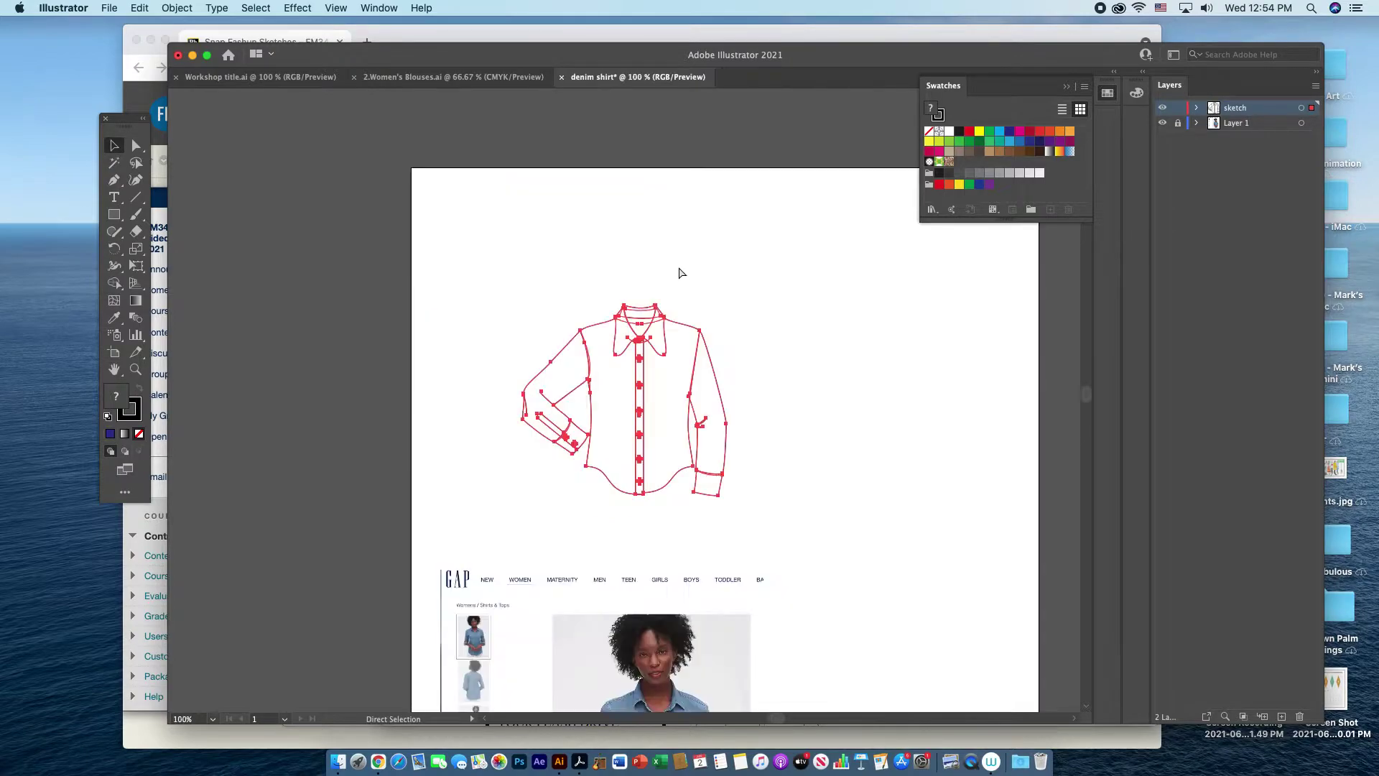
Select the shirt sketch and drag the floating Tools panel beside it
{"action": "left_click", "coordinate": [863, 357]}
{"action": "left_click", "coordinate": [678, 407]}
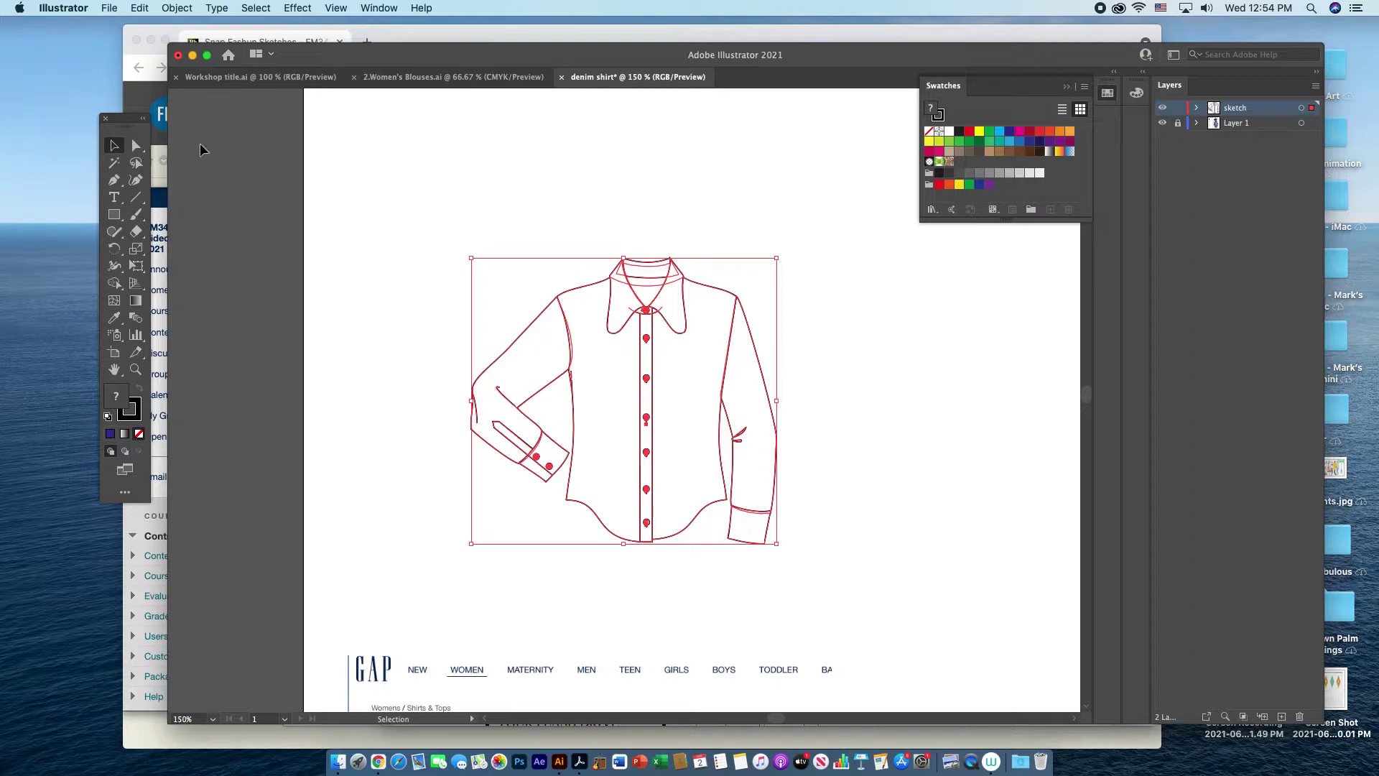
{"action": "left_click_drag", "start_coordinate": [111, 122], "coordinate": [391, 176]}
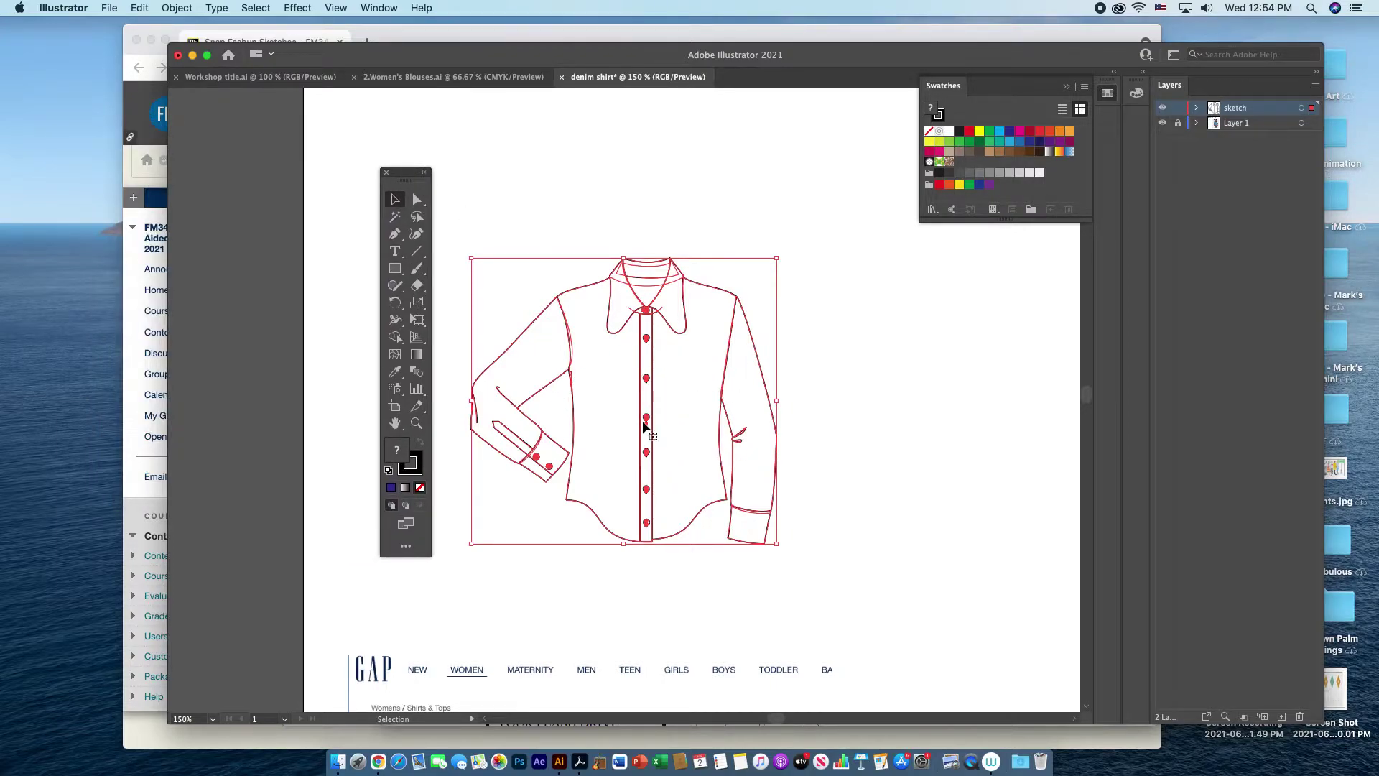
Ungroup the shirt sketch and pull the right and left sleeves away from the body
{"action": "left_click", "coordinate": [178, 9]}
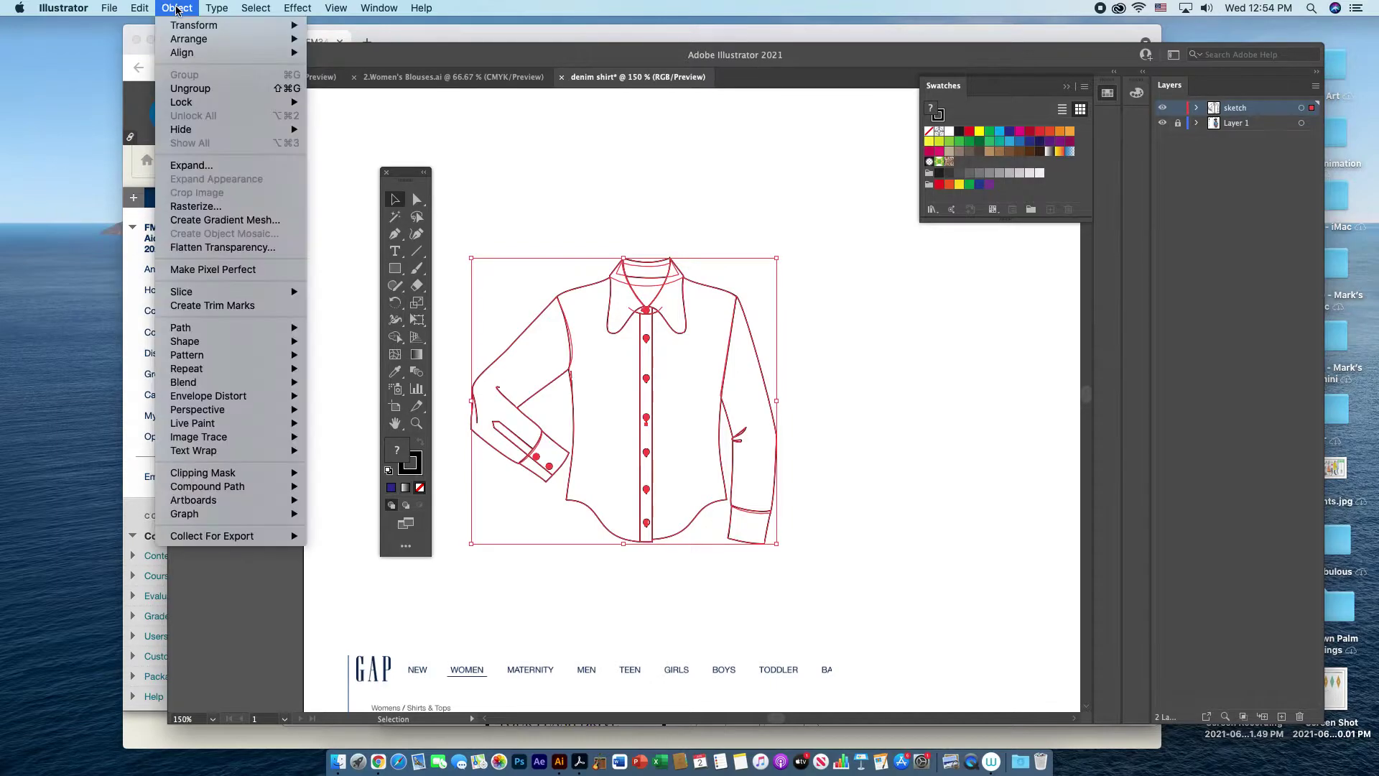
{"action": "left_click", "coordinate": [191, 88]}
{"action": "left_click", "coordinate": [596, 167]}
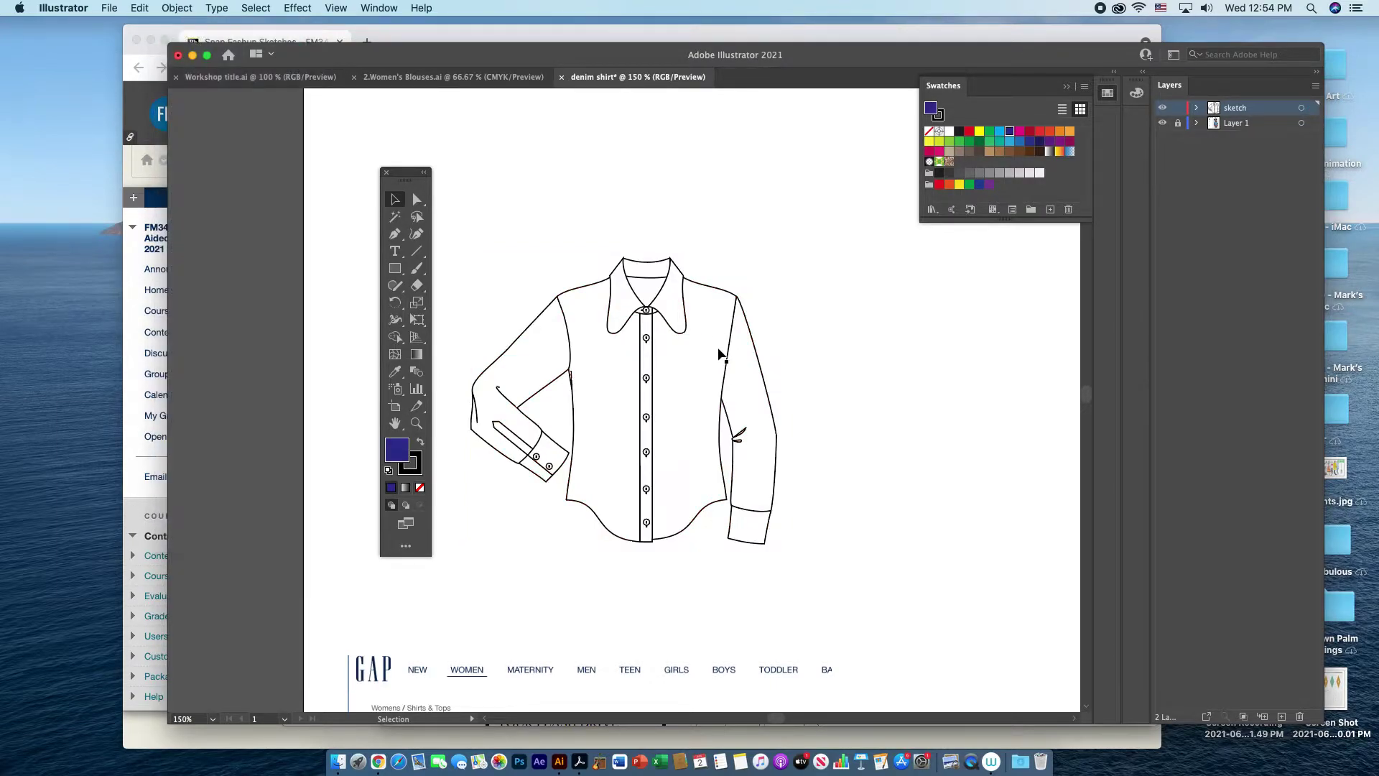
{"action": "left_click", "coordinate": [699, 378]}
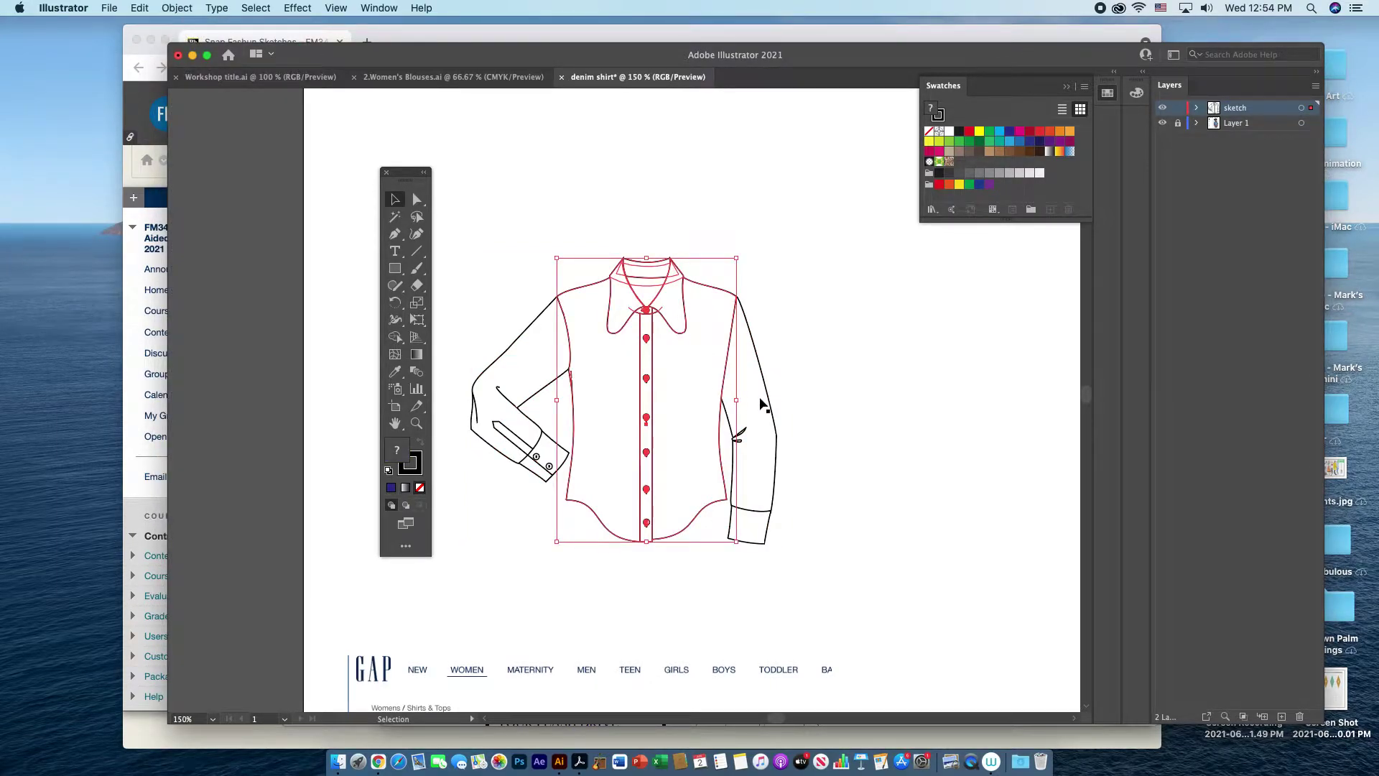
{"action": "left_click_drag", "start_coordinate": [762, 406], "coordinate": [856, 402]}
{"action": "left_click_drag", "start_coordinate": [542, 375], "coordinate": [496, 374]}
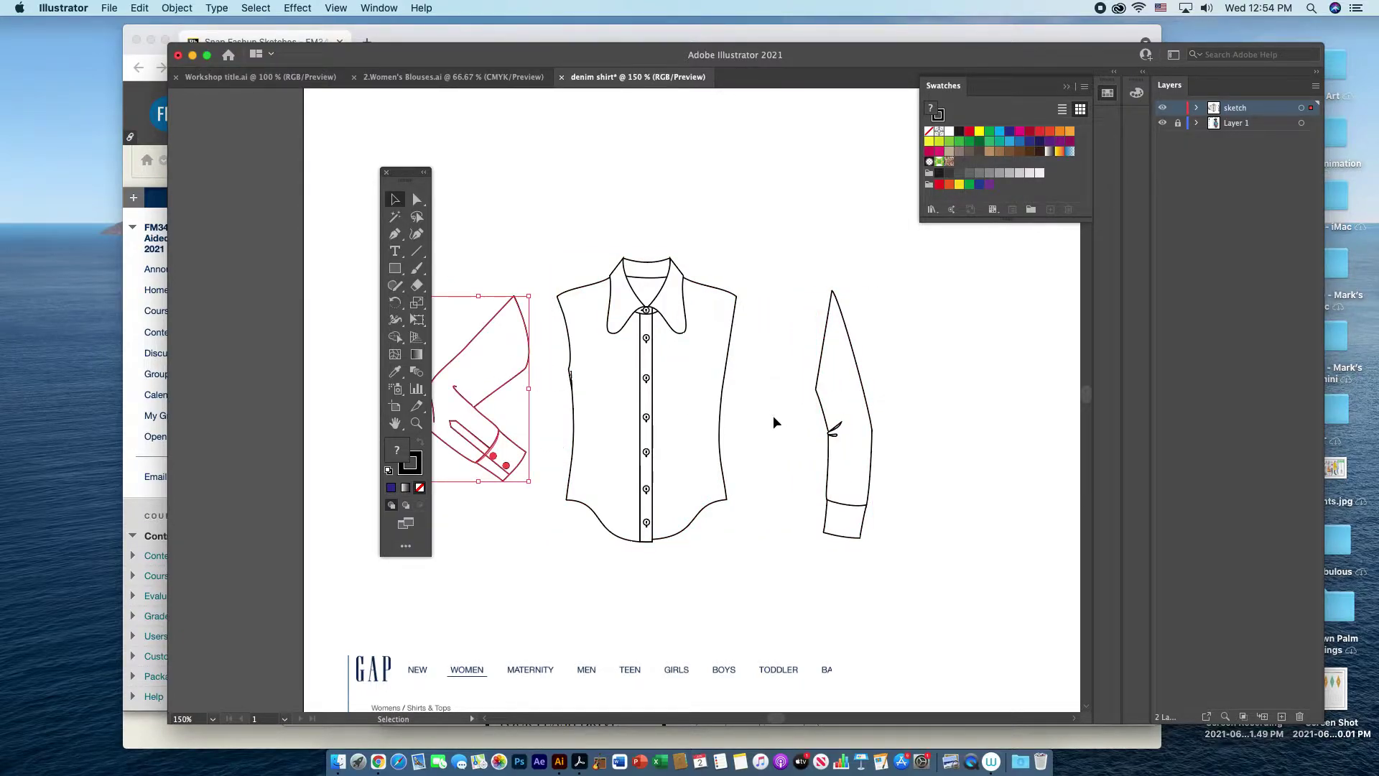
{"action": "scroll", "coordinate": [770, 428], "scroll_direction": "down", "scroll_amount": 10}
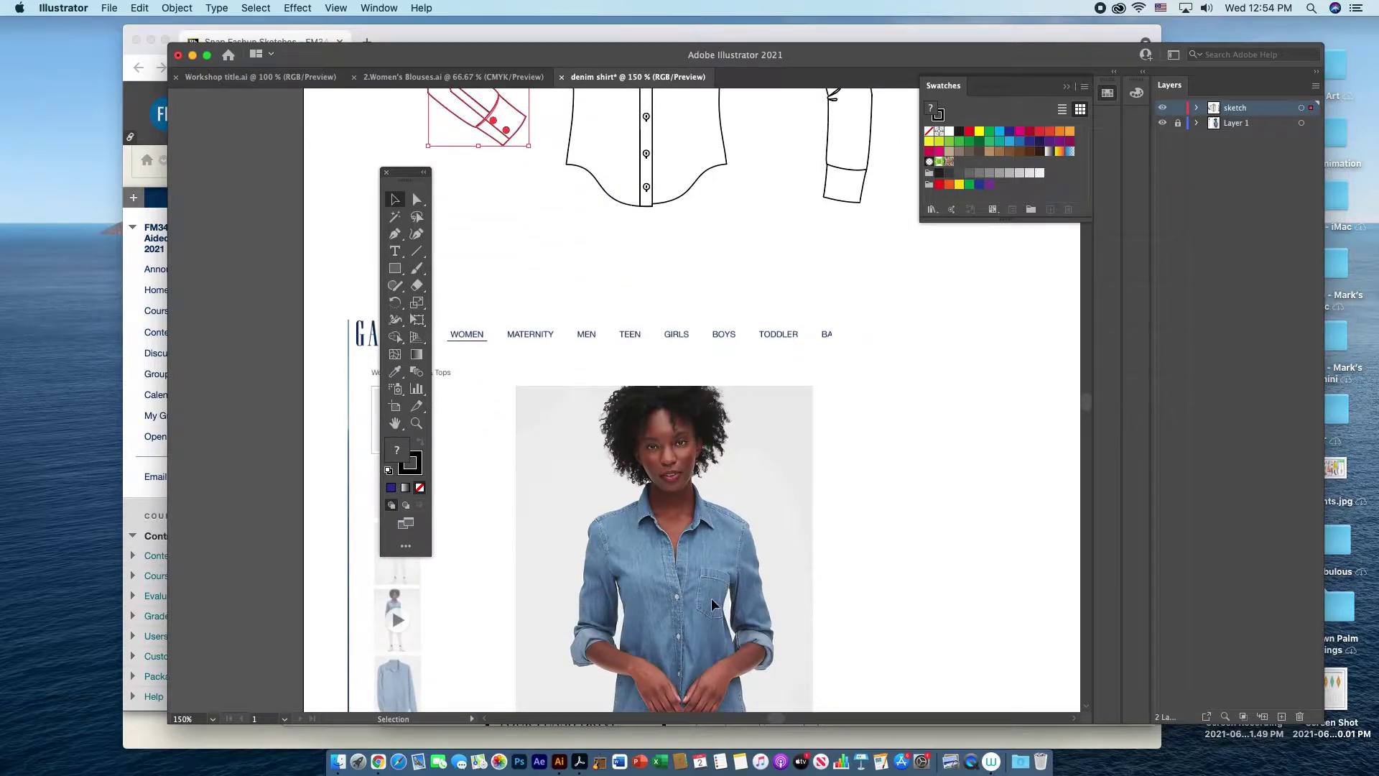
{"action": "scroll", "coordinate": [711, 602], "scroll_direction": "up", "scroll_amount": 5}
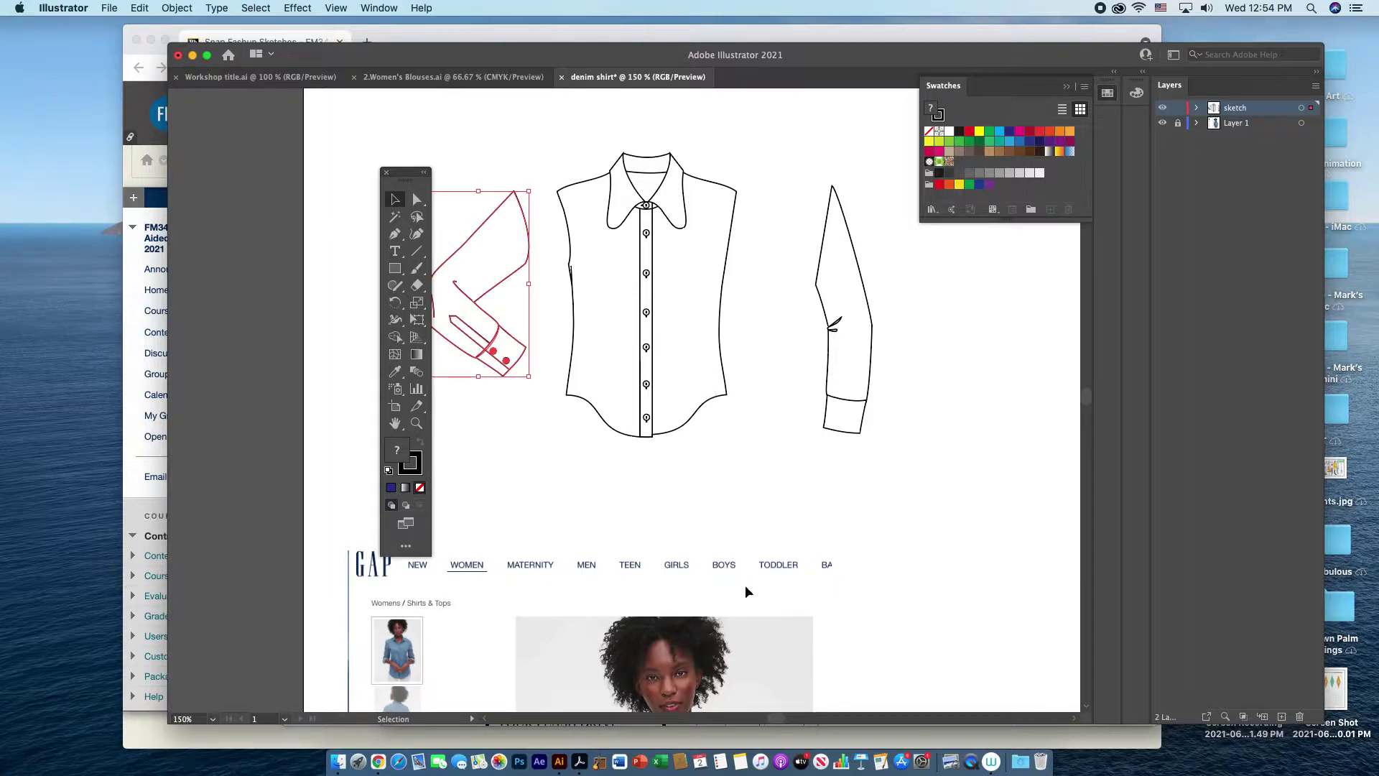
{"action": "scroll", "coordinate": [746, 586], "scroll_direction": "down", "scroll_amount": 3}
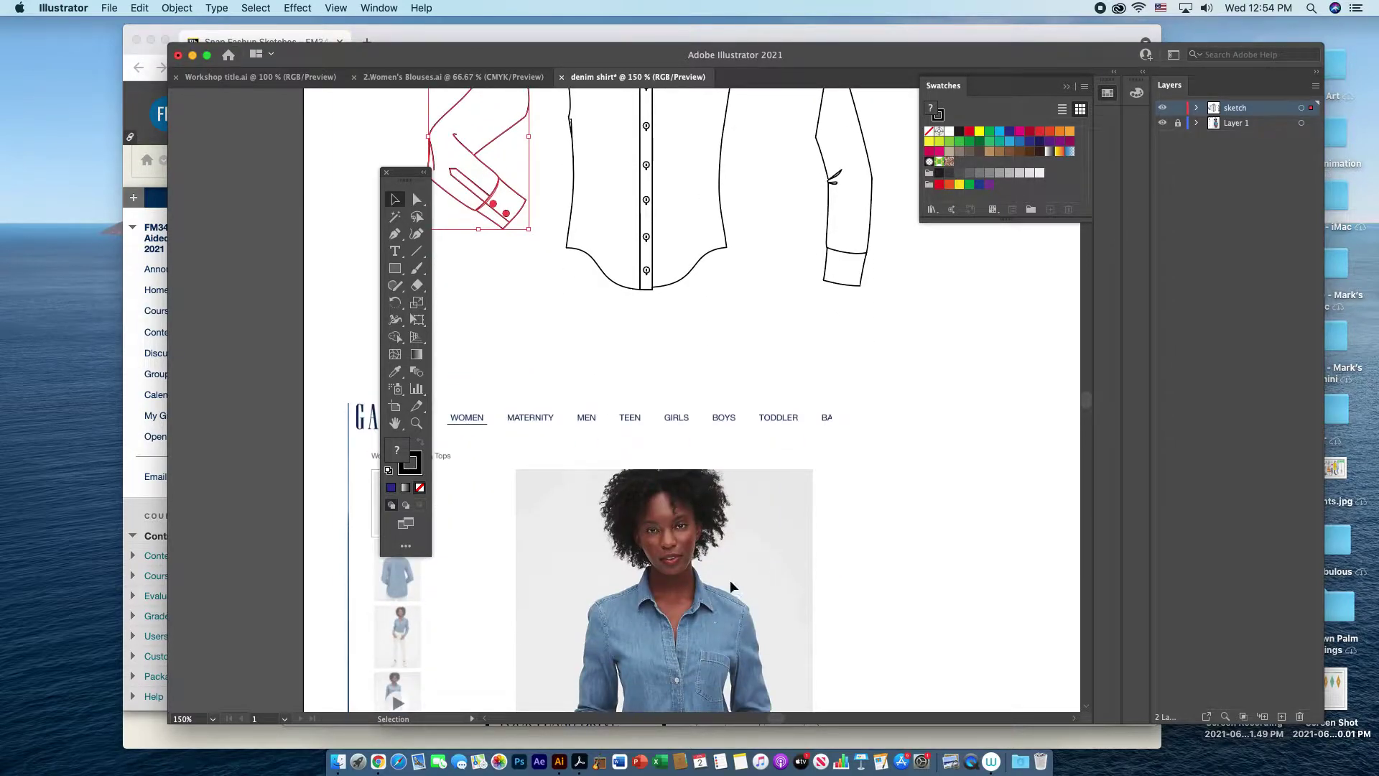
{"action": "scroll", "coordinate": [730, 579], "scroll_direction": "up", "scroll_amount": 4}
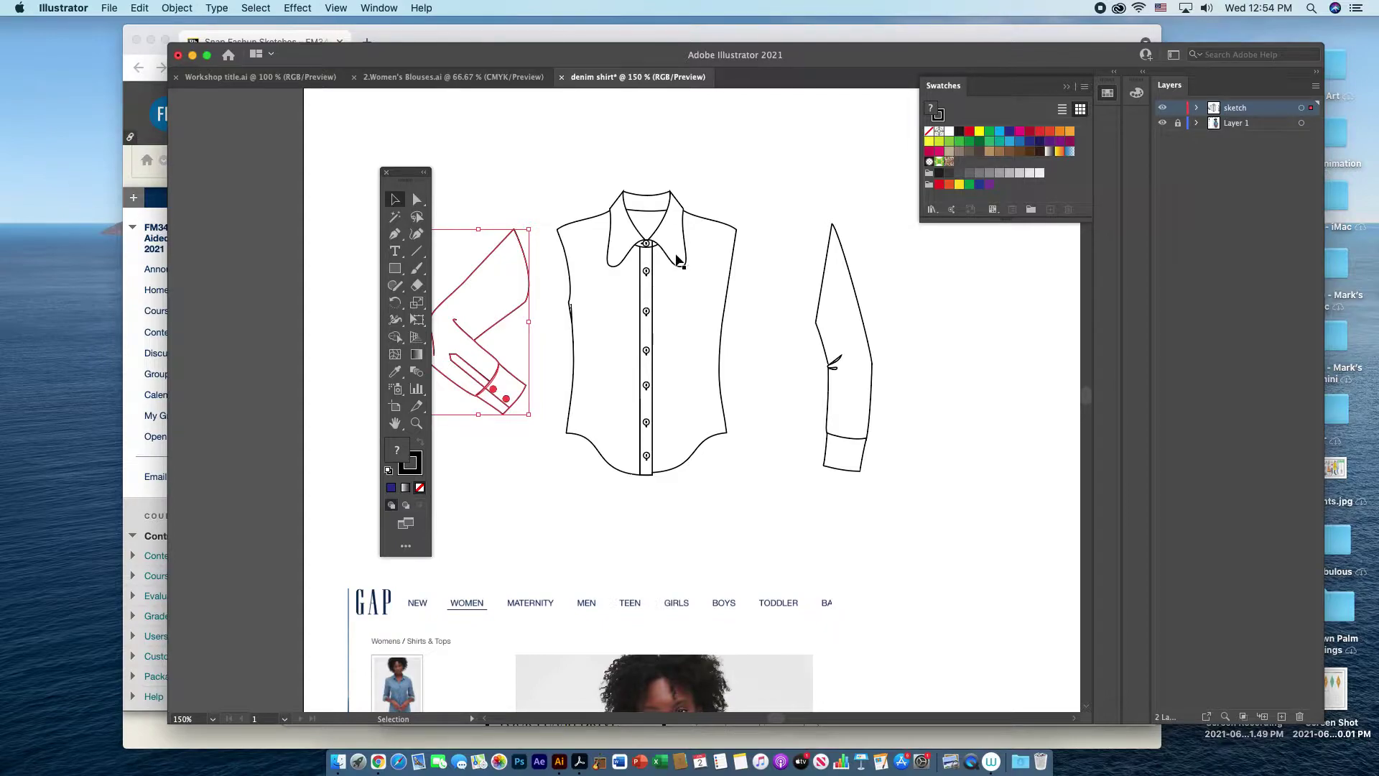
Ungroup the shirt body and move the collar up to the top of the page
{"action": "left_click", "coordinate": [675, 259]}
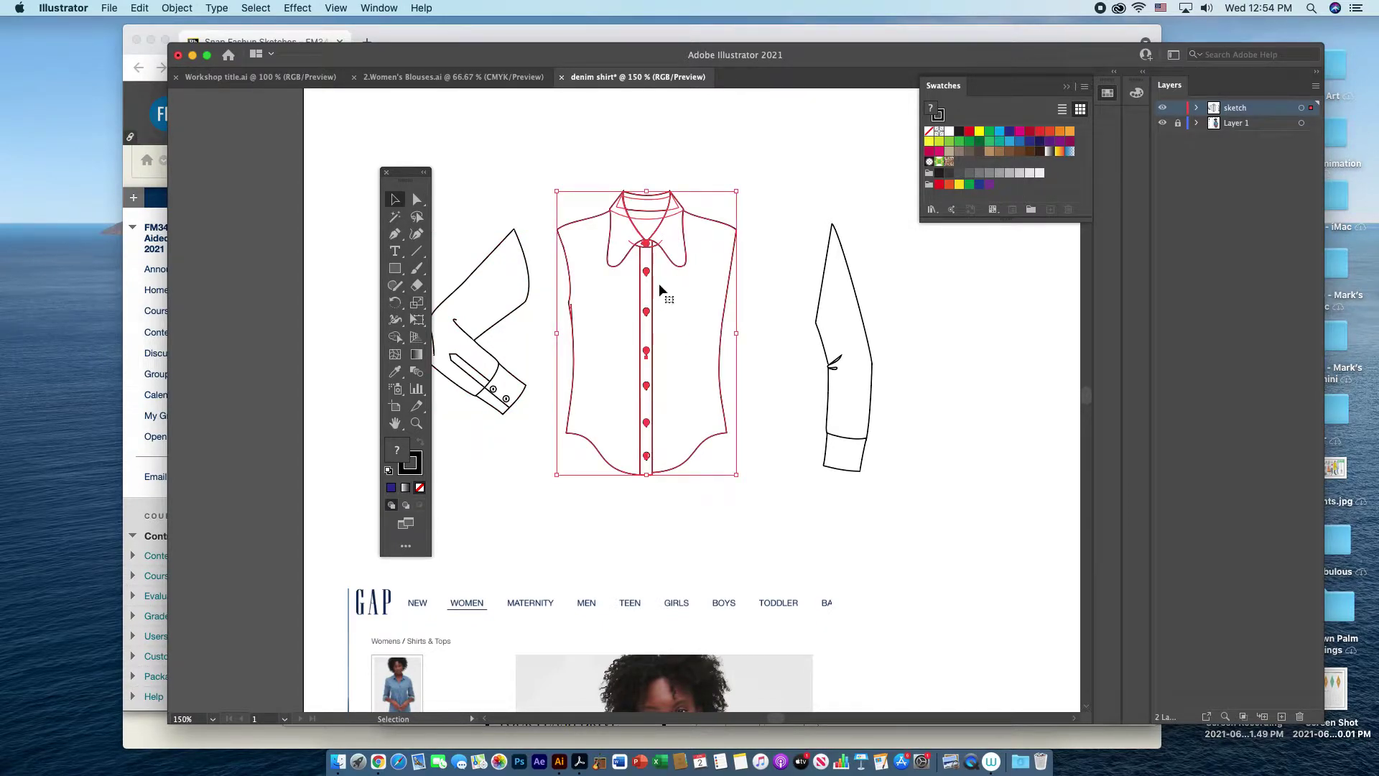
{"action": "left_click", "coordinate": [176, 8]}
{"action": "left_click", "coordinate": [190, 88]}
{"action": "left_click", "coordinate": [676, 247]}
{"action": "left_click", "coordinate": [676, 246]}
{"action": "left_click_drag", "start_coordinate": [676, 246], "coordinate": [794, 184]}
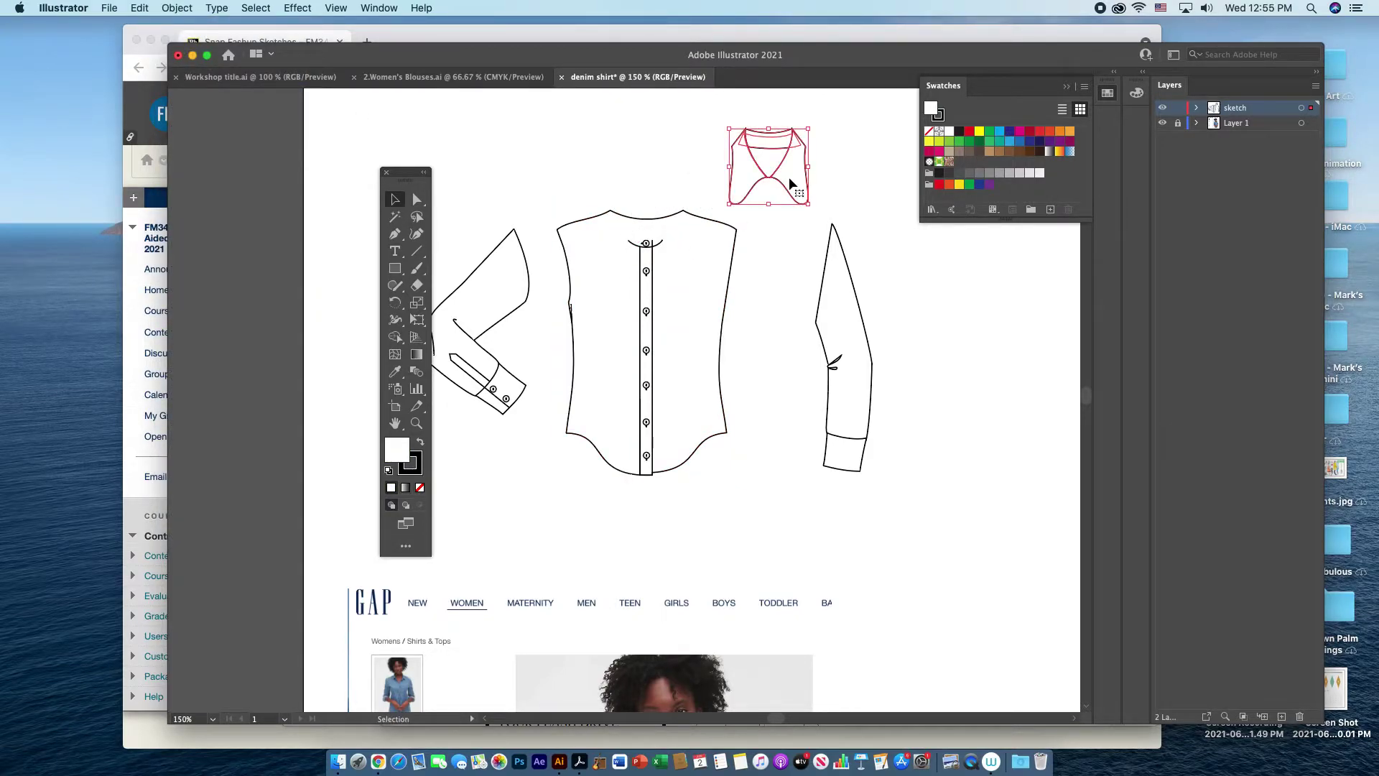
{"action": "left_click", "coordinate": [587, 125]}
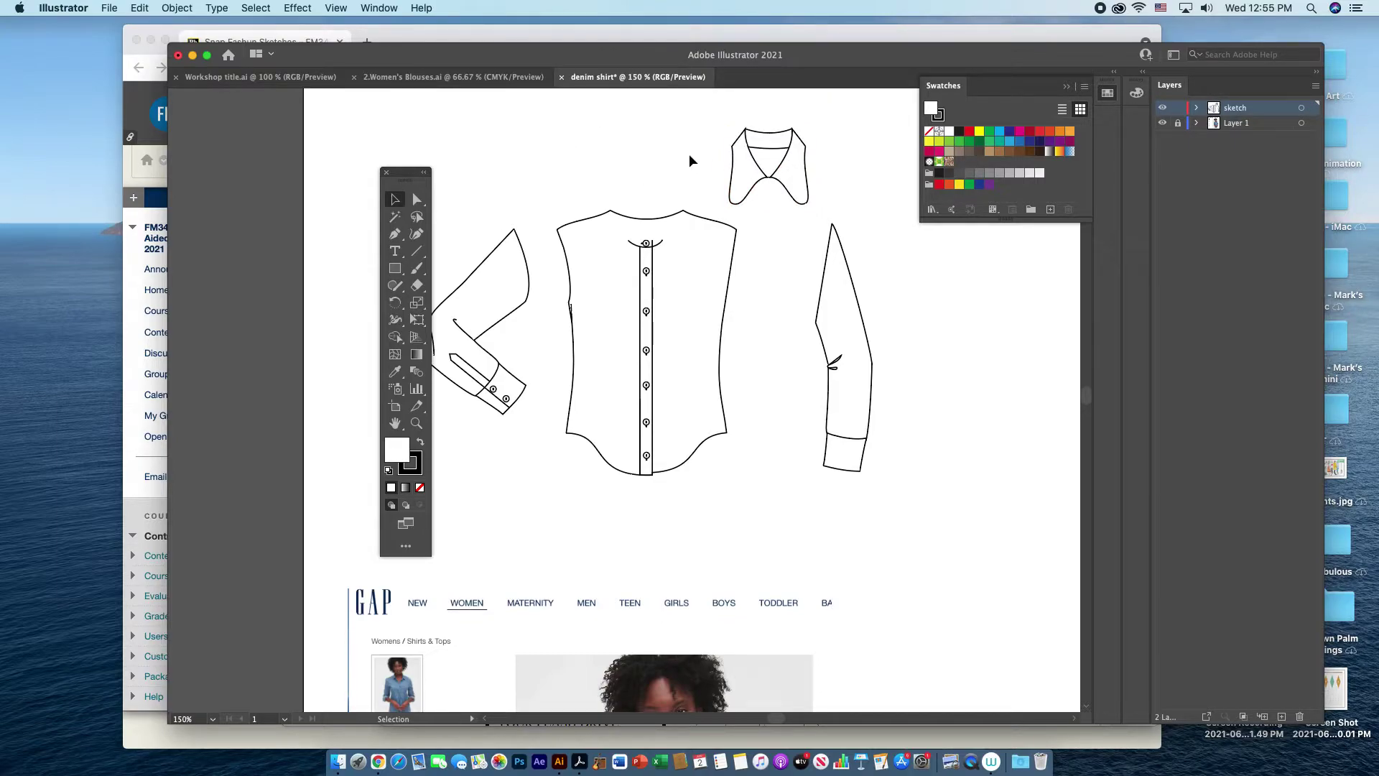
{"action": "left_click", "coordinate": [418, 200]}
Drag the right and left collar points' anchors to give the collar sharper points
{"action": "left_click", "coordinate": [807, 204]}
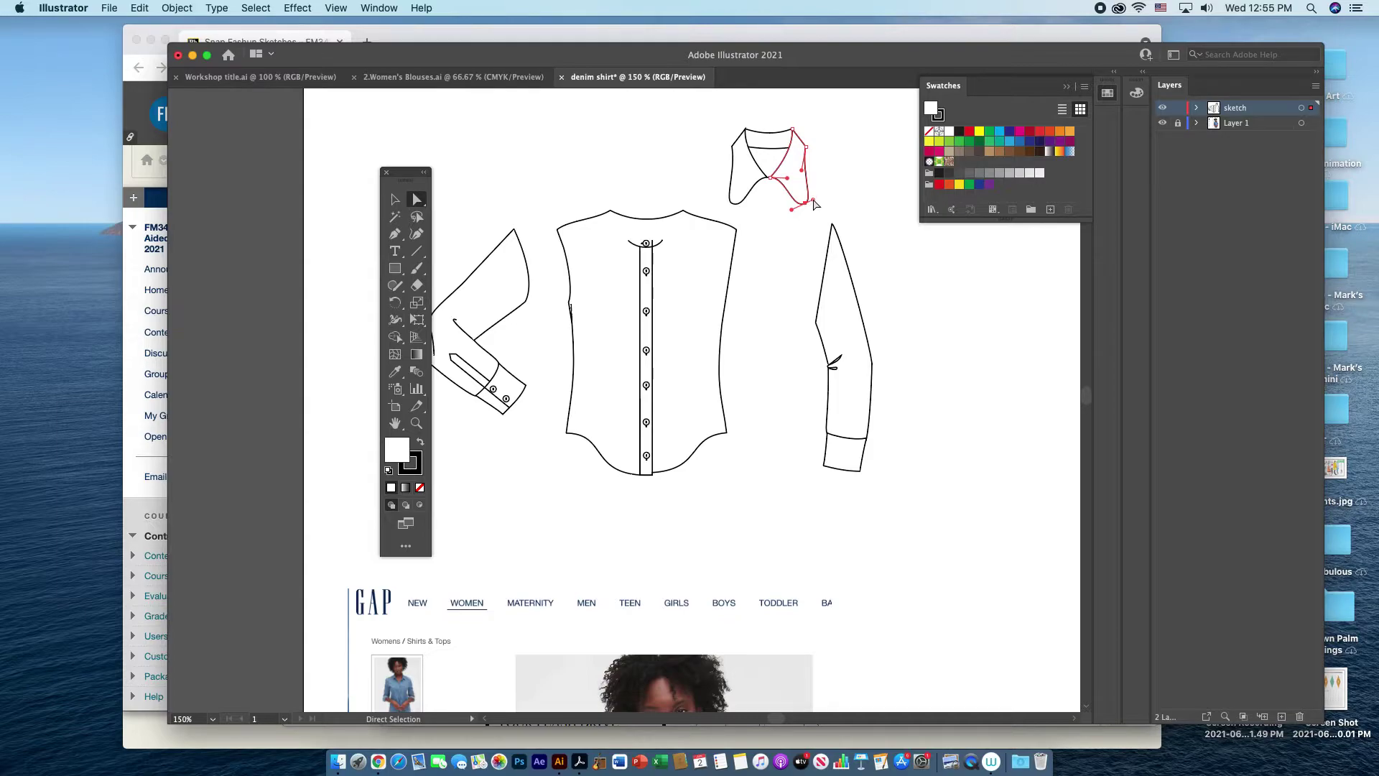
{"action": "left_click_drag", "start_coordinate": [815, 204], "coordinate": [806, 206]}
{"action": "left_click", "coordinate": [796, 219]}
{"action": "left_click", "coordinate": [736, 208]}
{"action": "left_click", "coordinate": [750, 225]}
{"action": "left_click", "coordinate": [732, 205]}
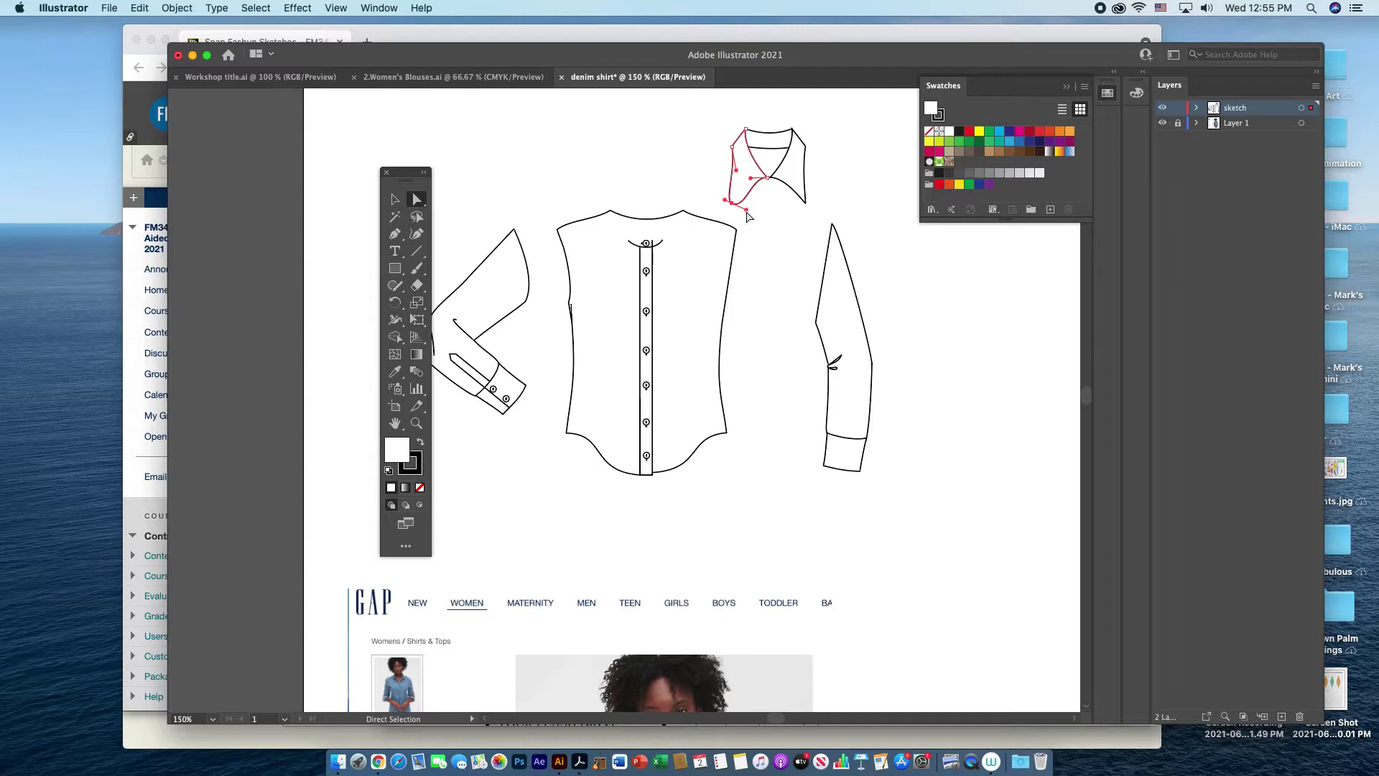
{"action": "left_click_drag", "start_coordinate": [747, 212], "coordinate": [744, 210]}
{"action": "mouse_move", "coordinate": [732, 204]}
{"action": "left_mouse_down"}
{"action": "mouse_move", "coordinate": [750, 217]}
{"action": "mouse_move", "coordinate": [732, 202]}
{"action": "left_mouse_up"}
Move the reshaped collar back onto the shirt's neckline
{"action": "left_click", "coordinate": [769, 227]}
{"action": "left_click", "coordinate": [394, 199]}
{"action": "left_click_drag", "start_coordinate": [803, 177], "coordinate": [679, 245]}
Check the right and left collar outlines with the Direct Selection tool
{"action": "left_click", "coordinate": [761, 272]}
{"action": "scroll", "coordinate": [761, 450], "scroll_direction": "down", "scroll_amount": 5}
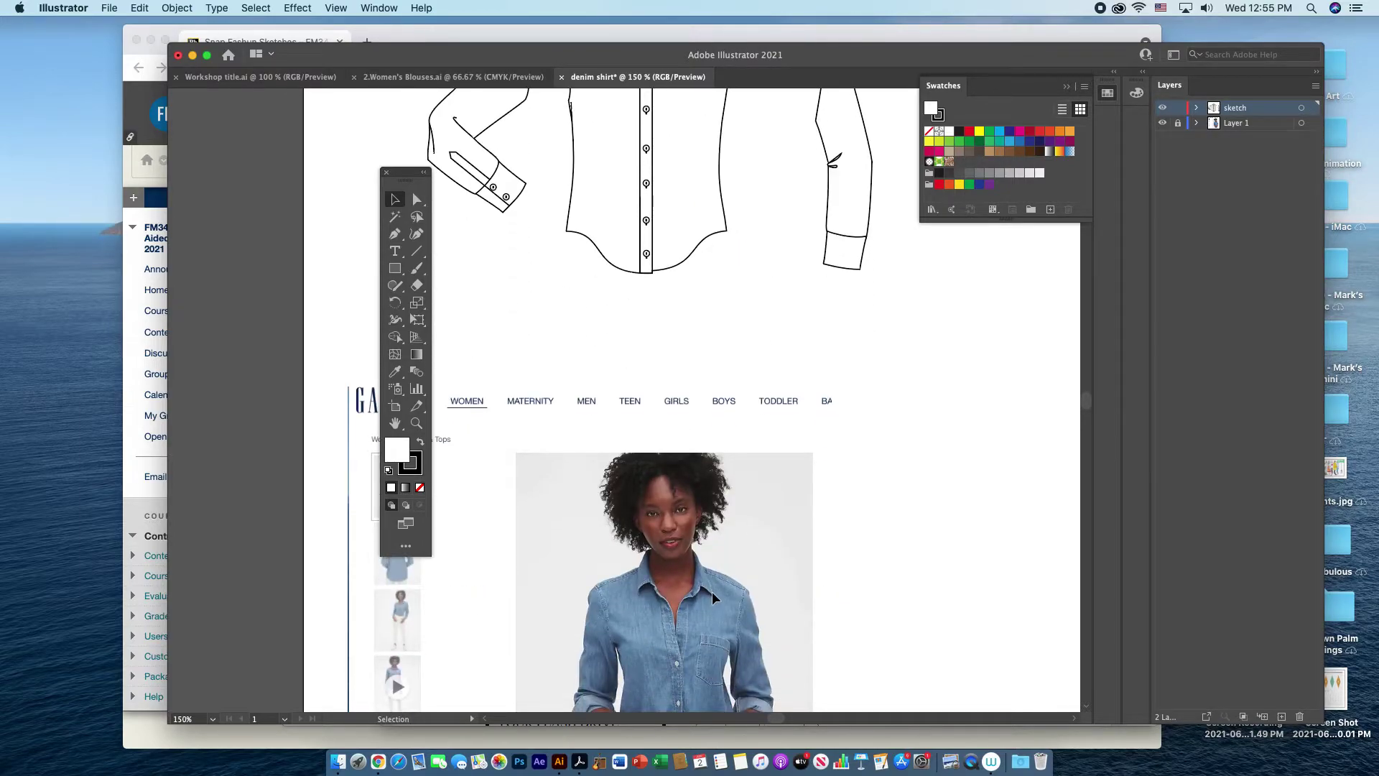
{"action": "scroll", "coordinate": [884, 592], "scroll_direction": "up", "scroll_amount": 5}
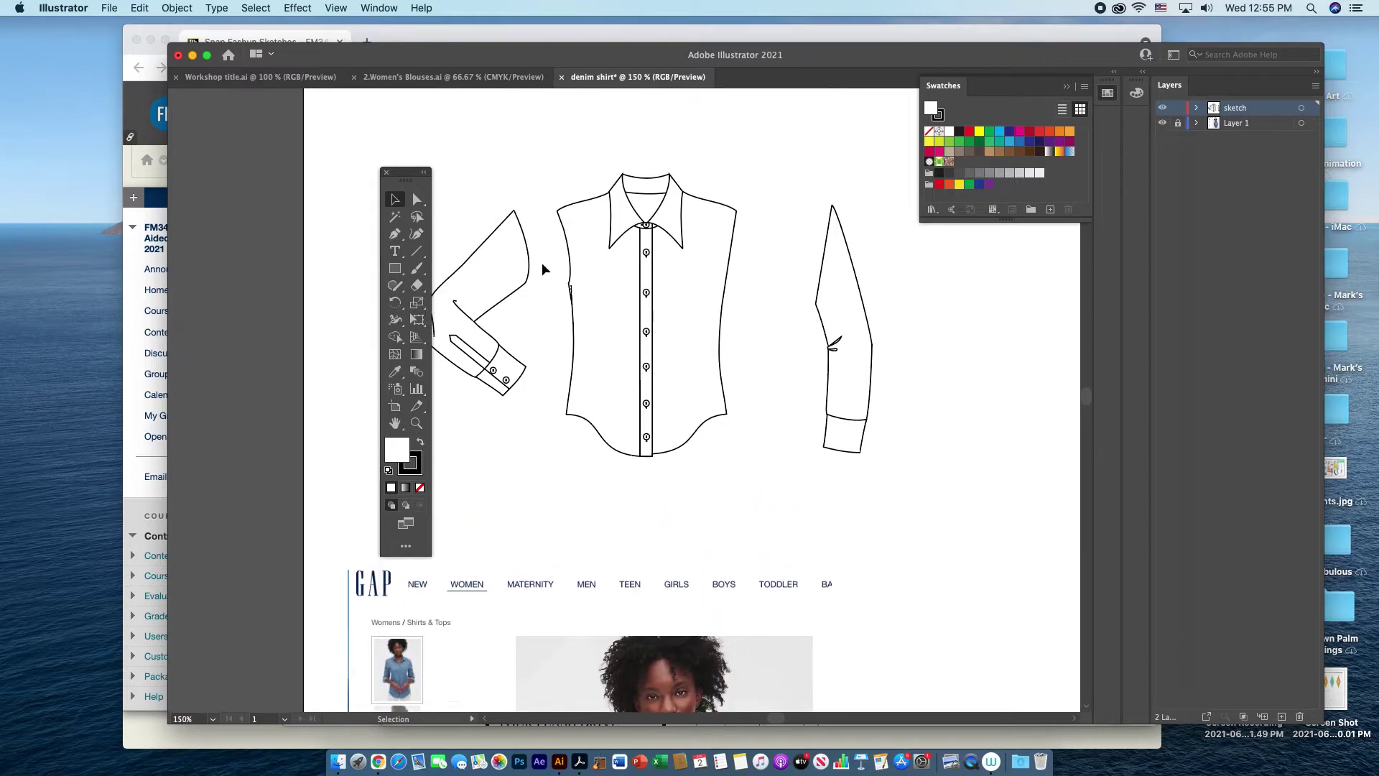
{"action": "left_click", "coordinate": [417, 199]}
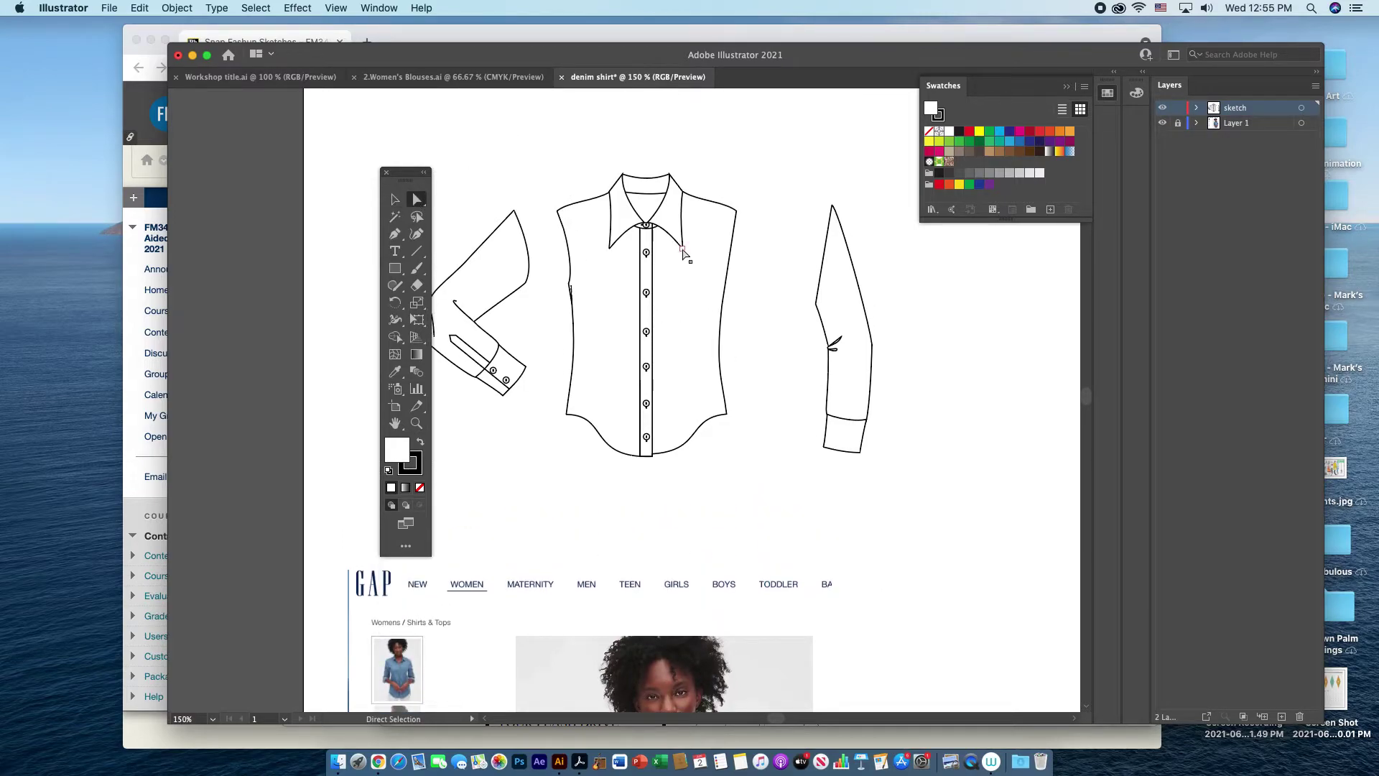
{"action": "left_click_drag", "start_coordinate": [682, 248], "coordinate": [679, 244]}
{"action": "left_click", "coordinate": [610, 247]}
{"action": "left_click", "coordinate": [544, 168]}
Attach the right and left sleeves to the body's sides, then select all shirt artwork
{"action": "left_click", "coordinate": [395, 200]}
{"action": "left_click_drag", "start_coordinate": [826, 302], "coordinate": [744, 303]}
{"action": "left_click_drag", "start_coordinate": [496, 277], "coordinate": [540, 285]}
{"action": "left_click", "coordinate": [855, 296]}
{"action": "left_click_drag", "start_coordinate": [515, 165], "coordinate": [894, 335]}
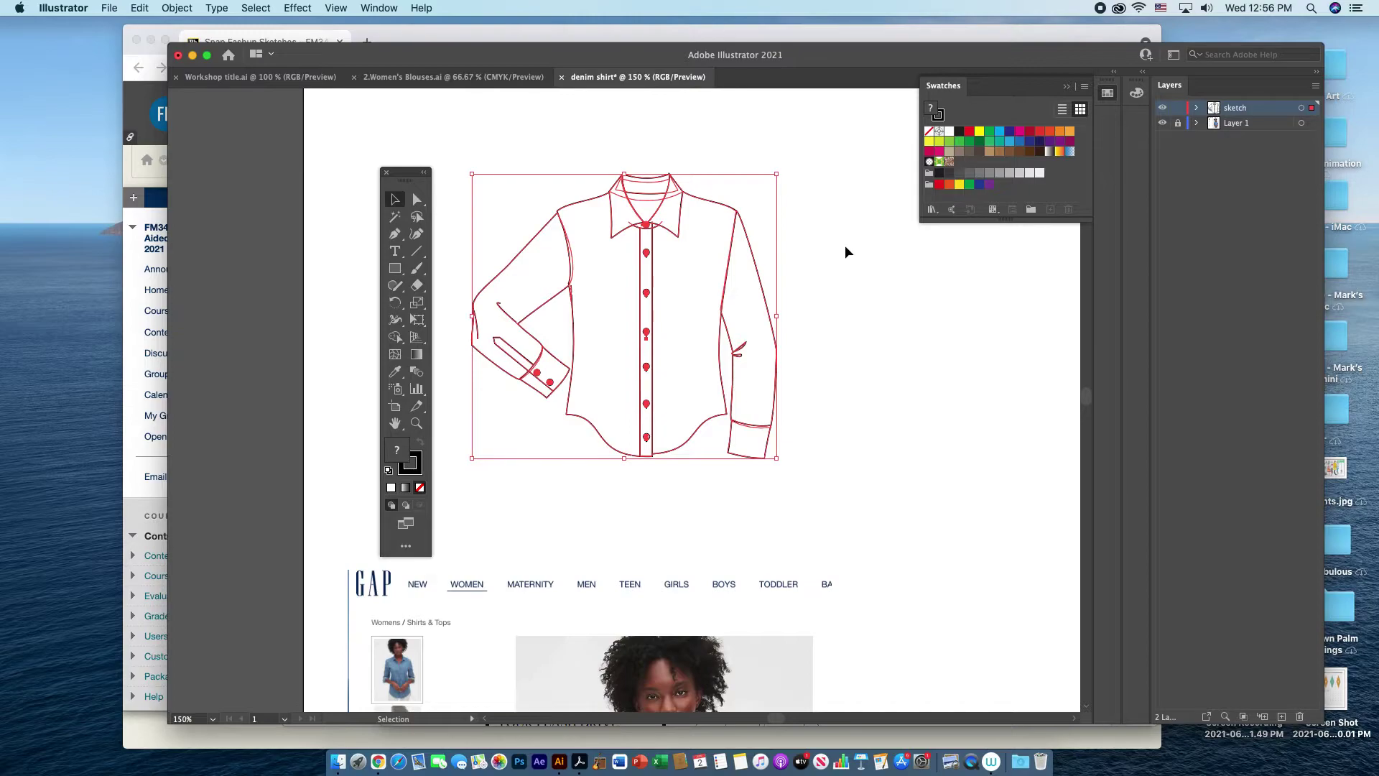
Group all the selected shirt pieces into one object
{"action": "left_click", "coordinate": [176, 8]}
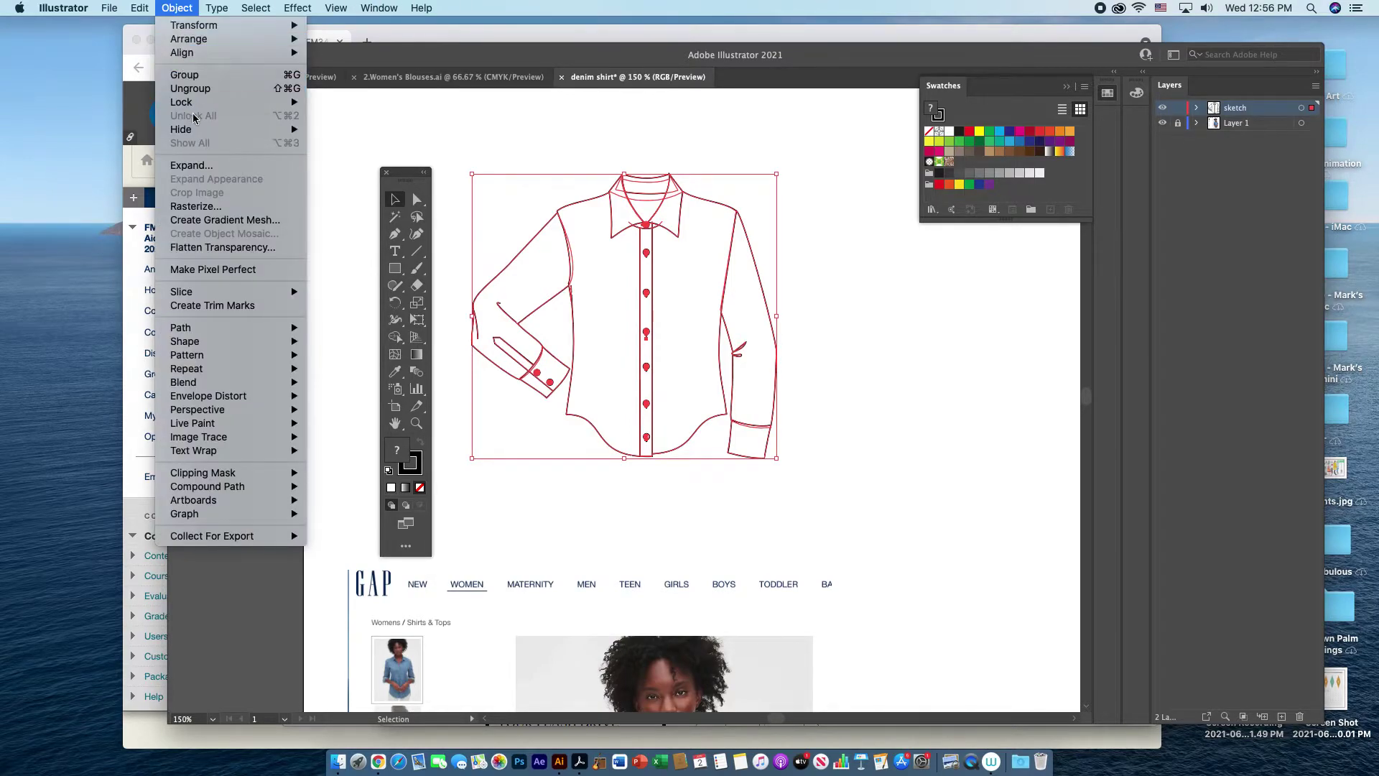
{"action": "left_click", "coordinate": [185, 74]}
{"action": "left_click", "coordinate": [924, 240]}
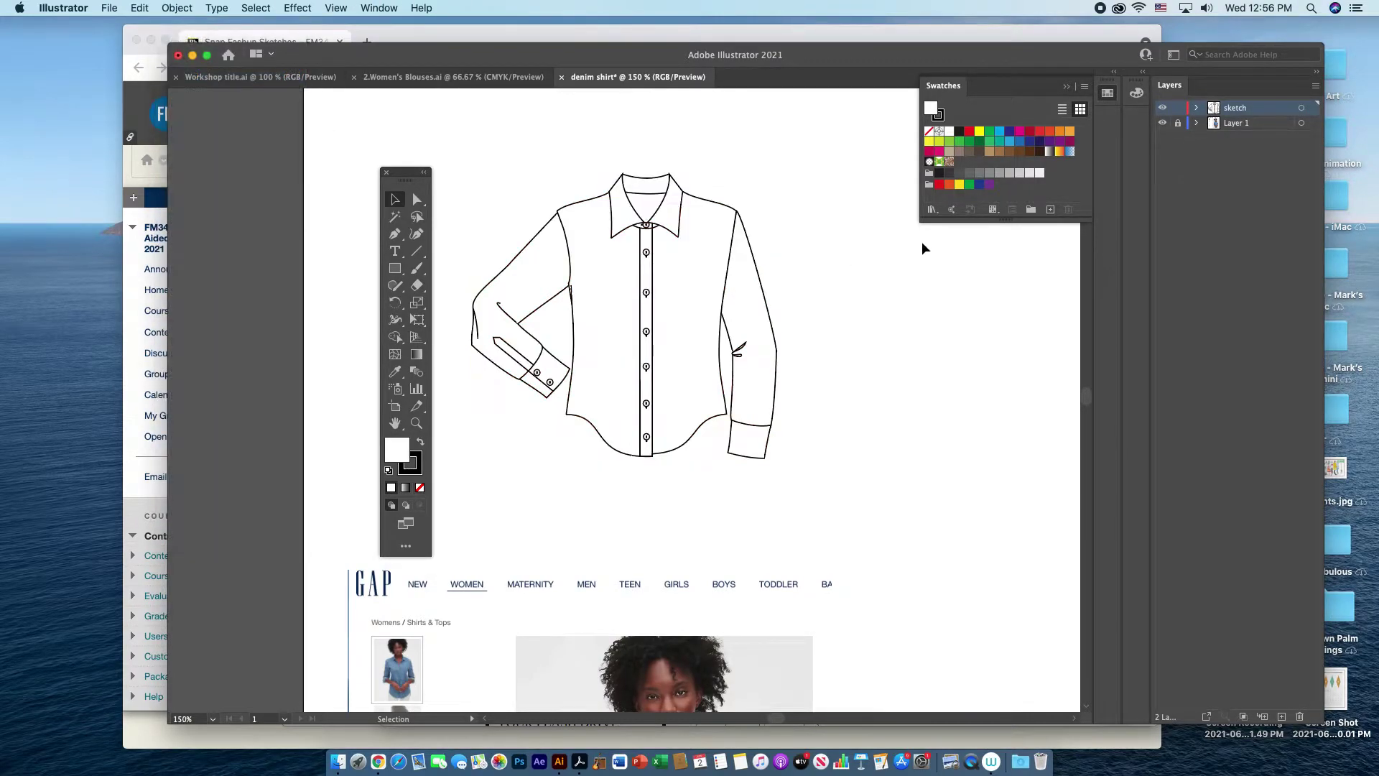
At 100% zoom, scale the grouped shirt up proportionally and shift it left and down
{"action": "key", "text": "super+1"}
{"action": "left_click", "coordinate": [713, 367]}
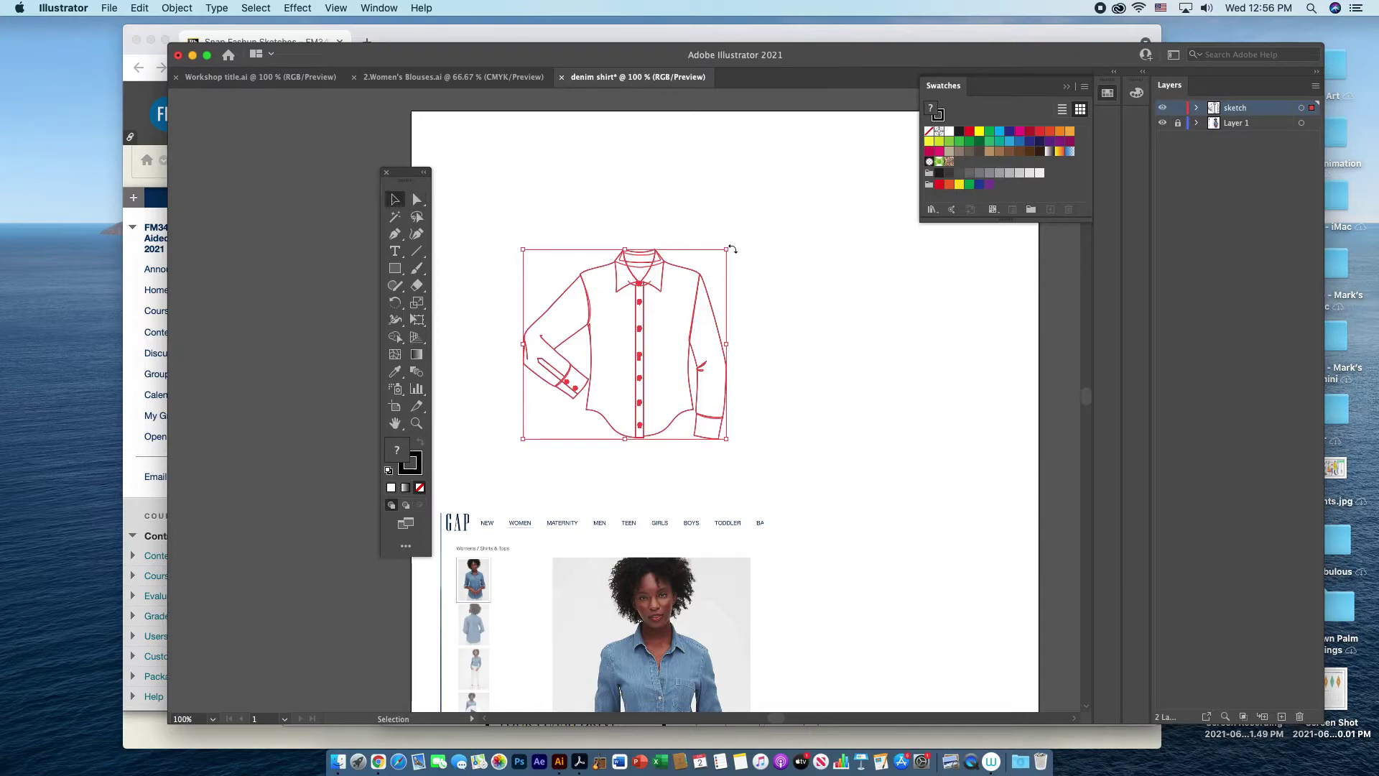
{"action": "left_click_drag", "start_coordinate": [727, 251], "coordinate": [808, 193]}
{"action": "left_click_drag", "start_coordinate": [705, 326], "coordinate": [661, 343]}
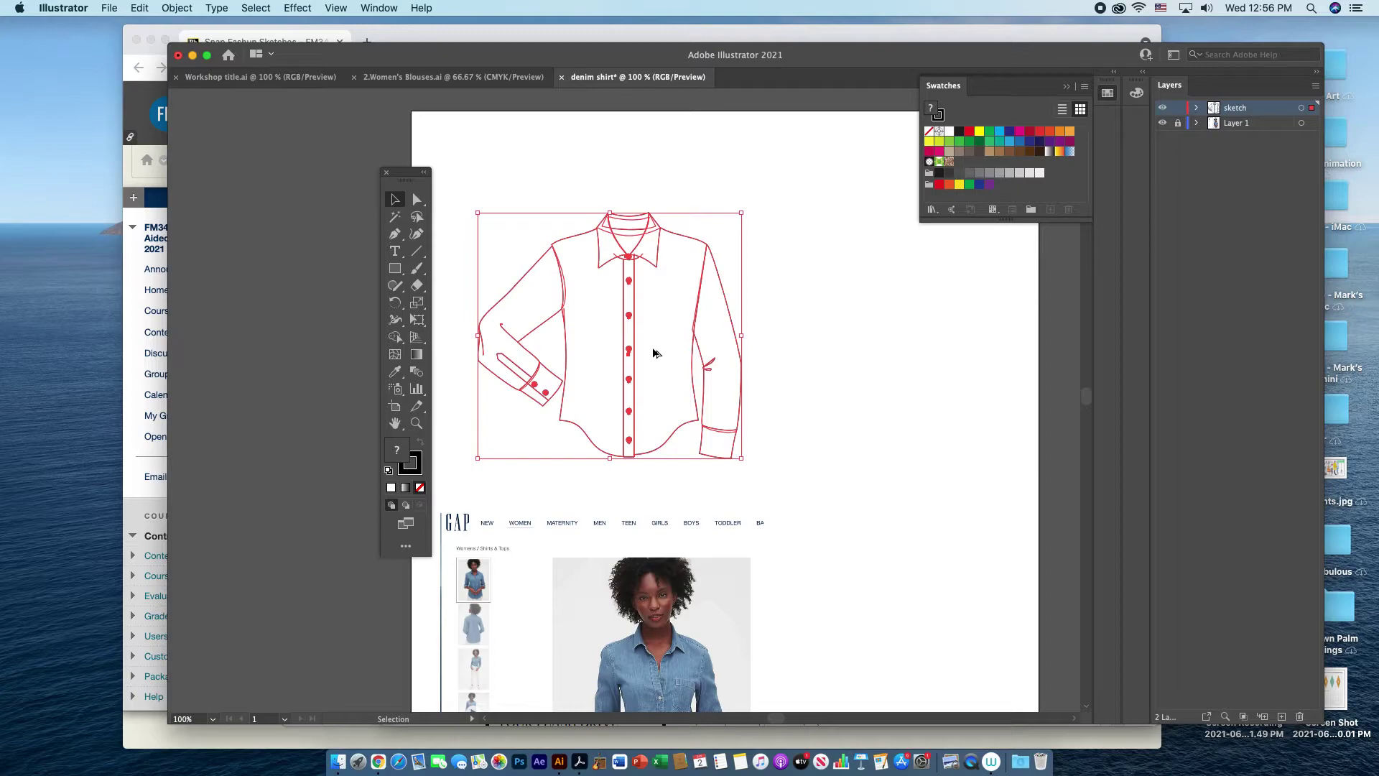
Alt-drag a copy of the shirt to the right and nudge both shirts into alignment
{"action": "left_click_drag", "start_coordinate": [656, 352], "coordinate": [924, 350]}
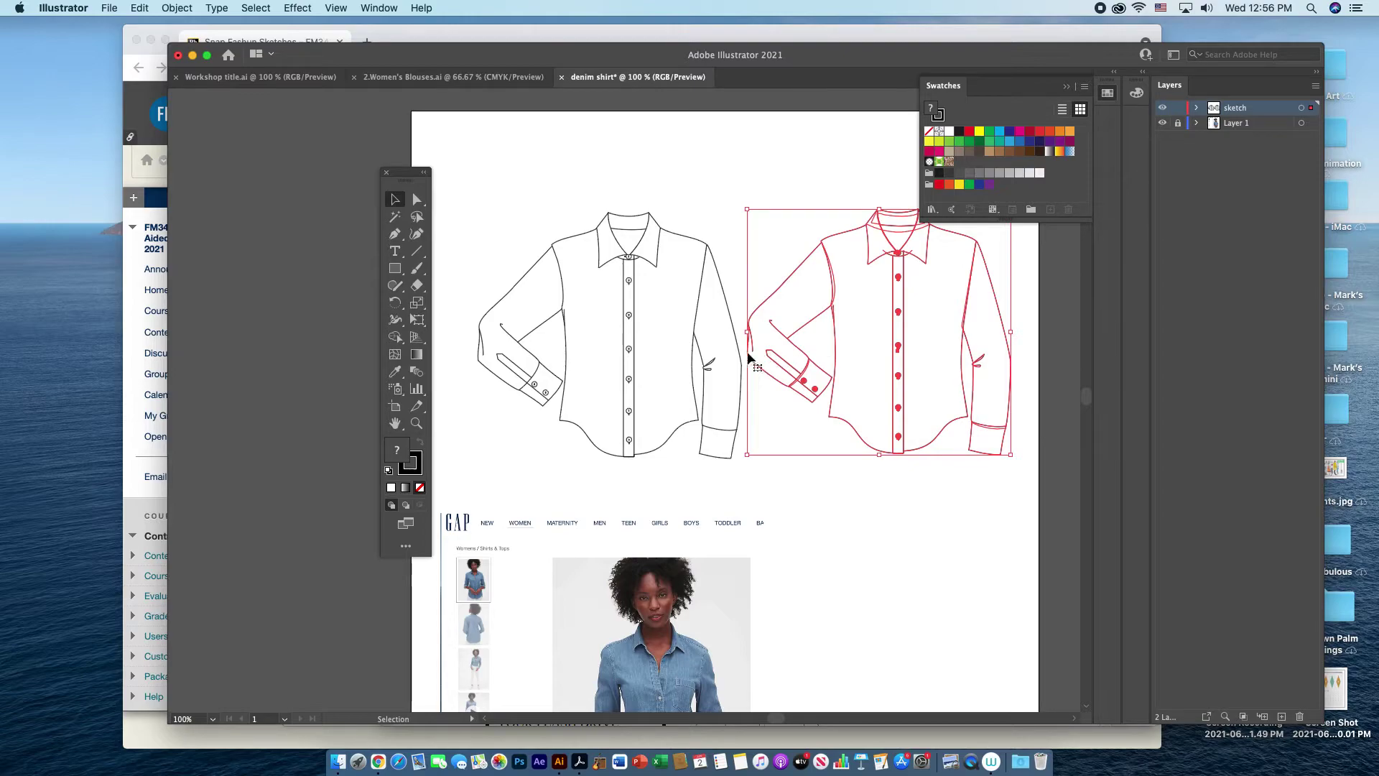
{"action": "left_click_drag", "start_coordinate": [658, 355], "coordinate": [633, 355]}
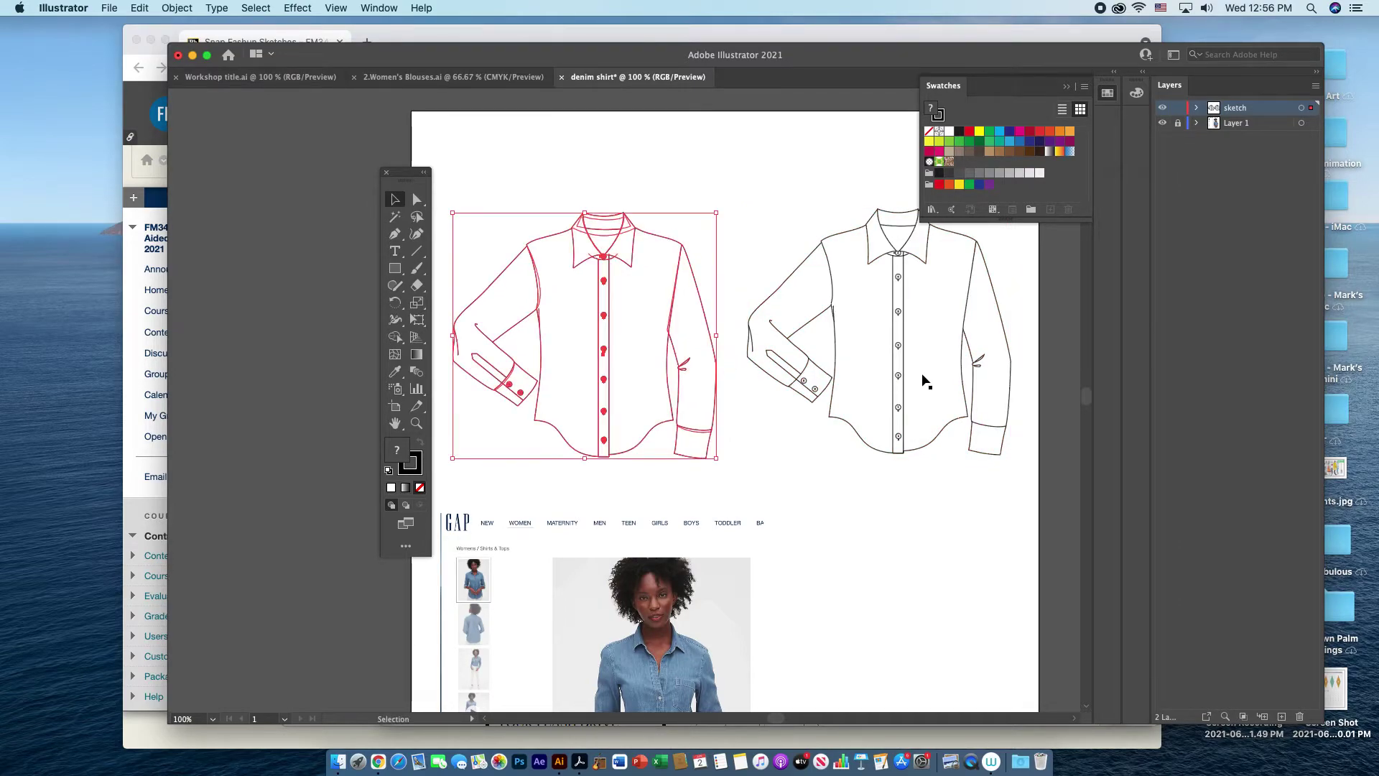
{"action": "left_click_drag", "start_coordinate": [920, 373], "coordinate": [912, 377]}
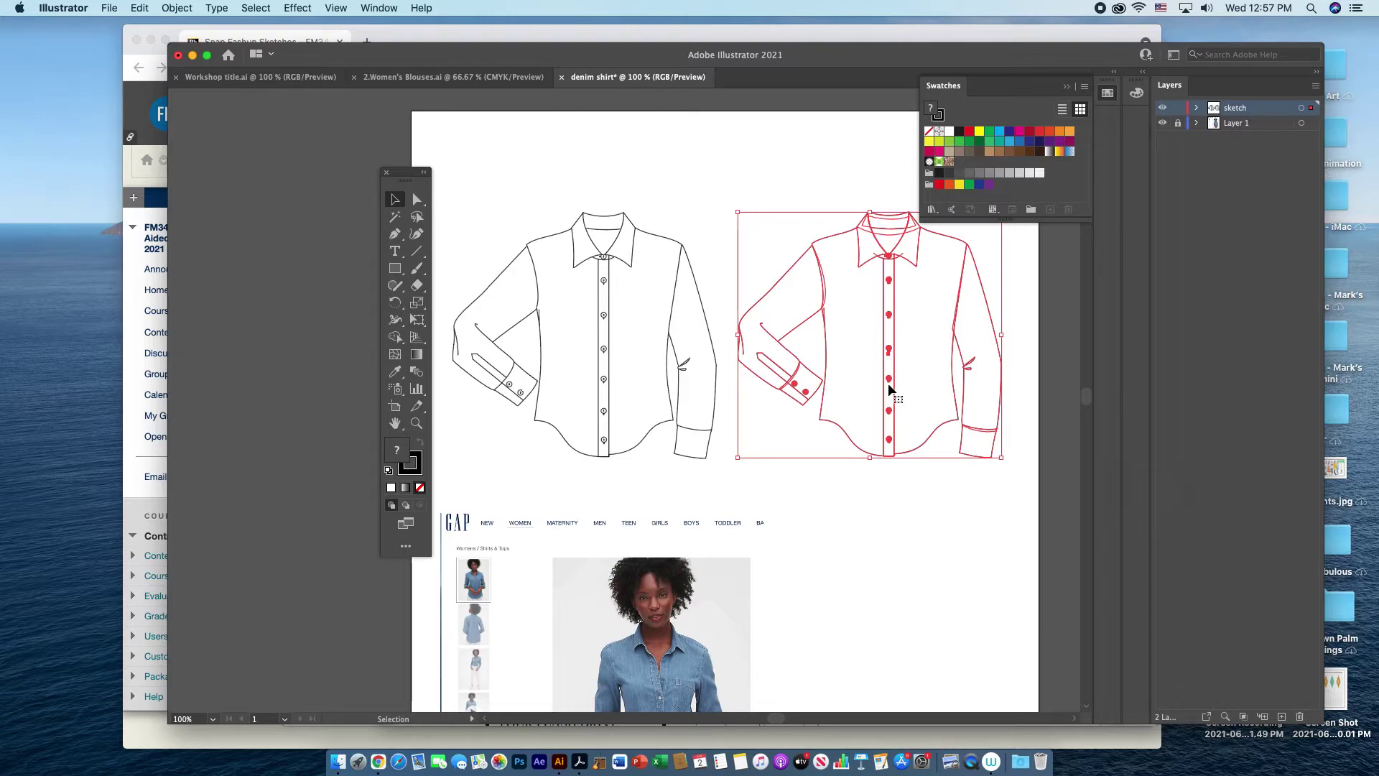
Reflect the right shirt copy across the vertical axis, then nudge it right with Shift+Right
{"action": "right_click", "coordinate": [914, 371]}
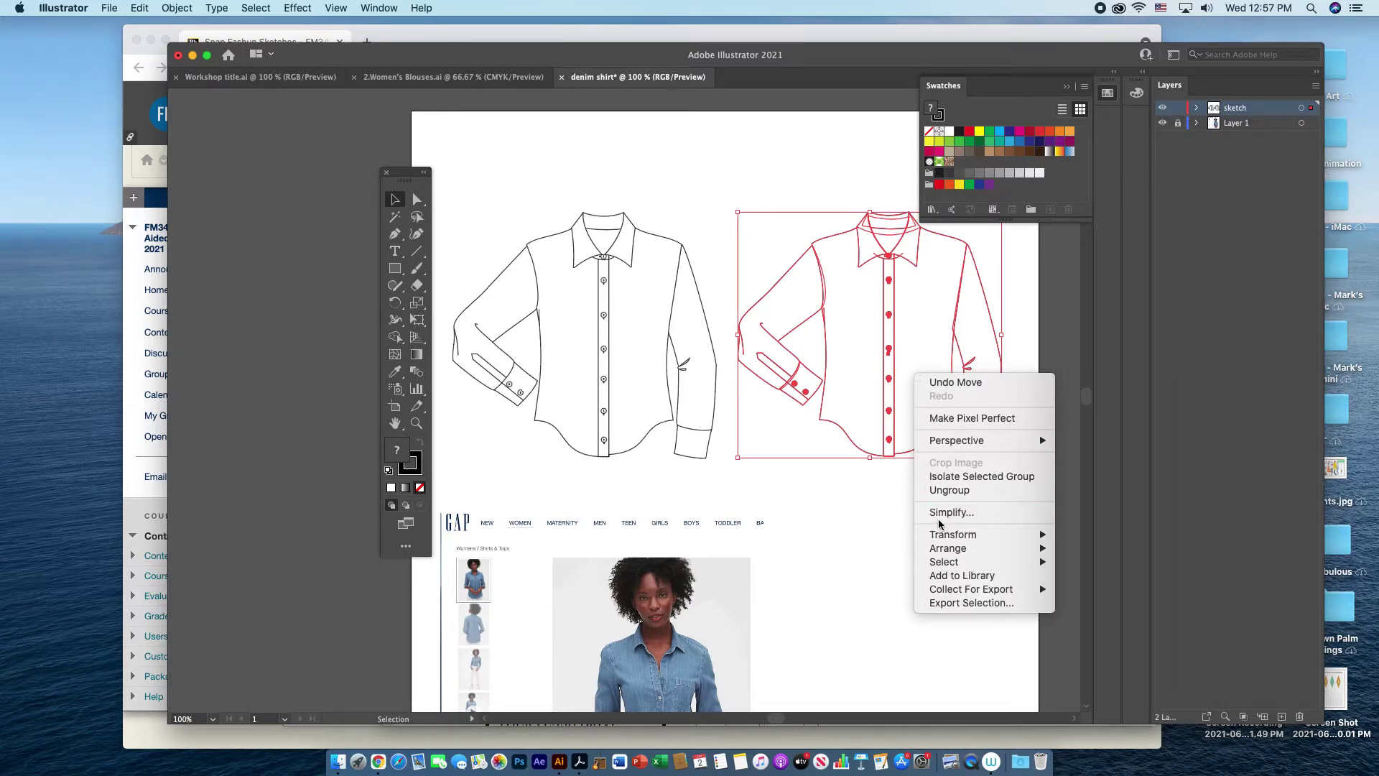
{"action": "mouse_move", "coordinate": [942, 538]}
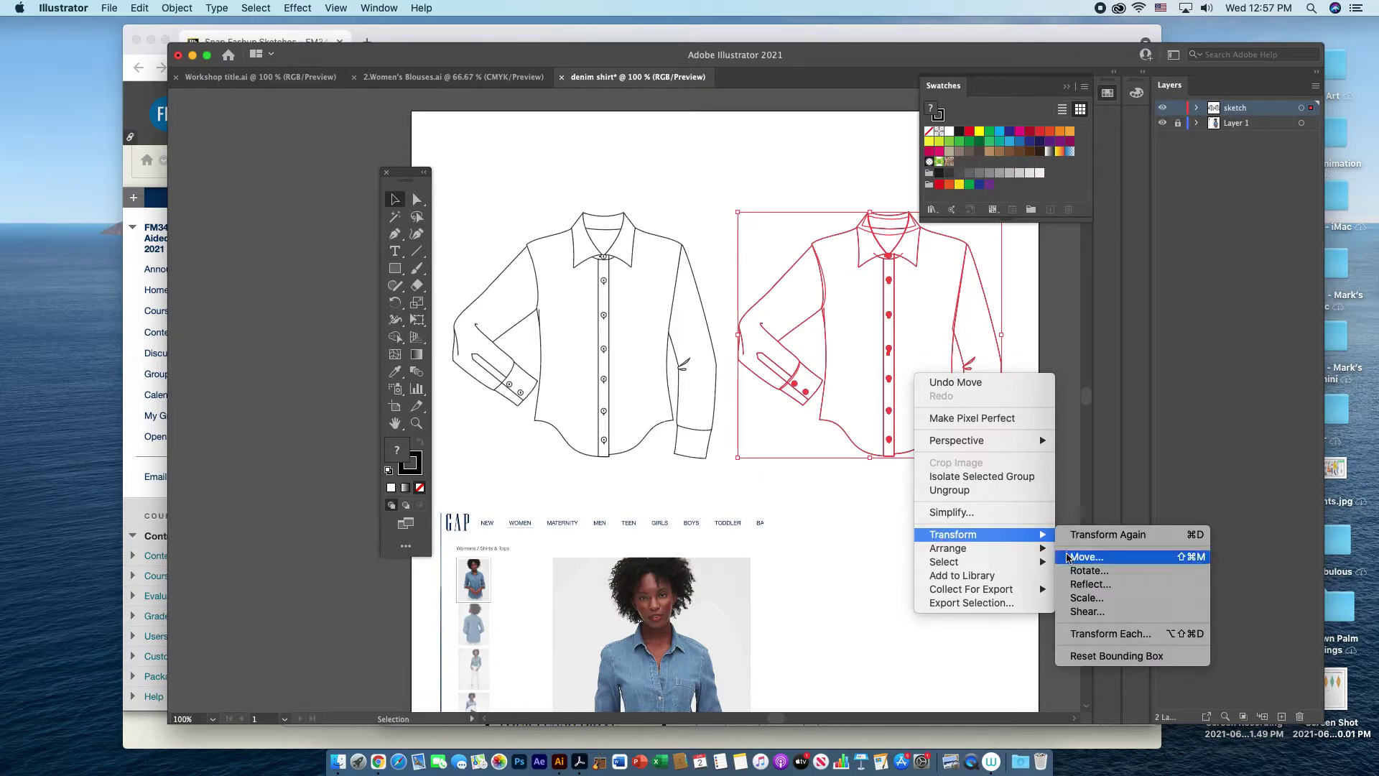
{"action": "left_click", "coordinate": [1080, 584]}
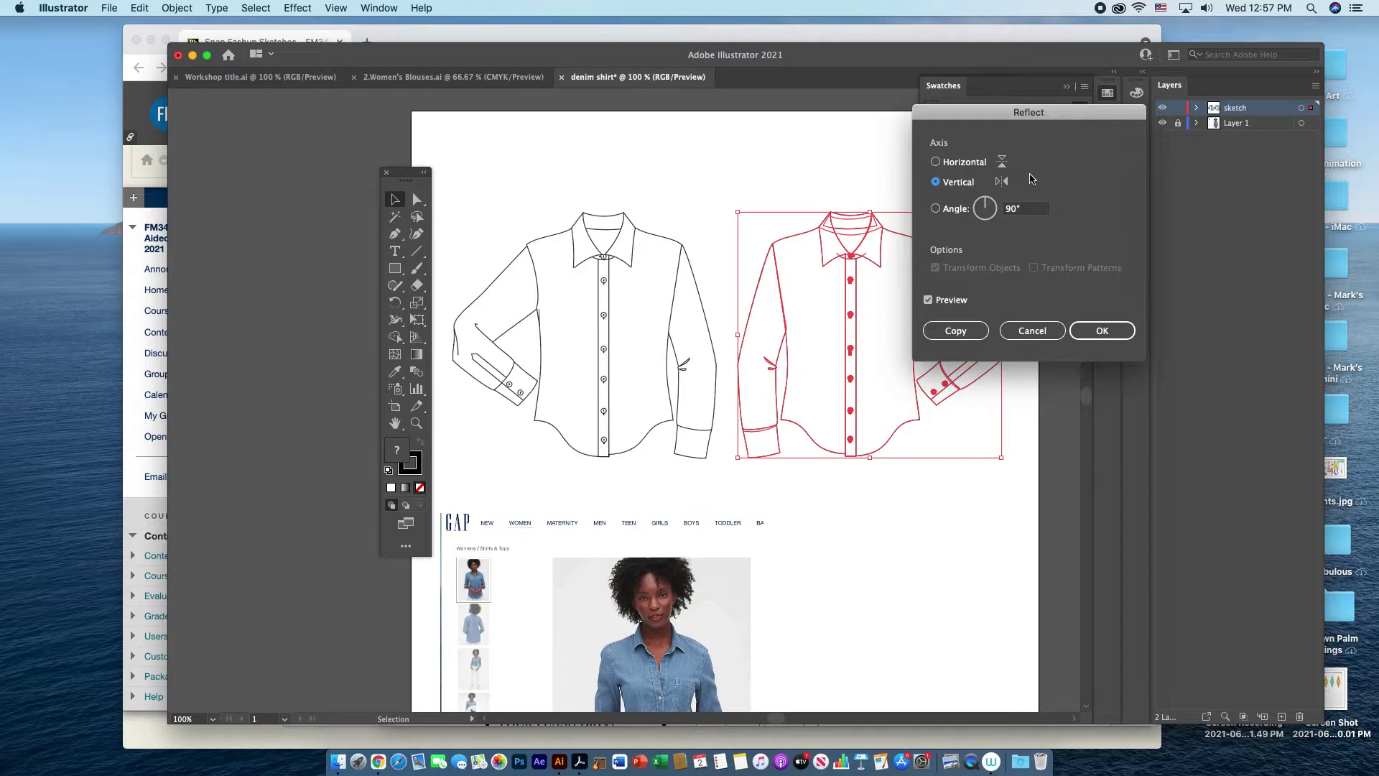
{"action": "left_click", "coordinate": [928, 301]}
{"action": "left_click", "coordinate": [927, 301]}
{"action": "left_click", "coordinate": [1101, 332]}
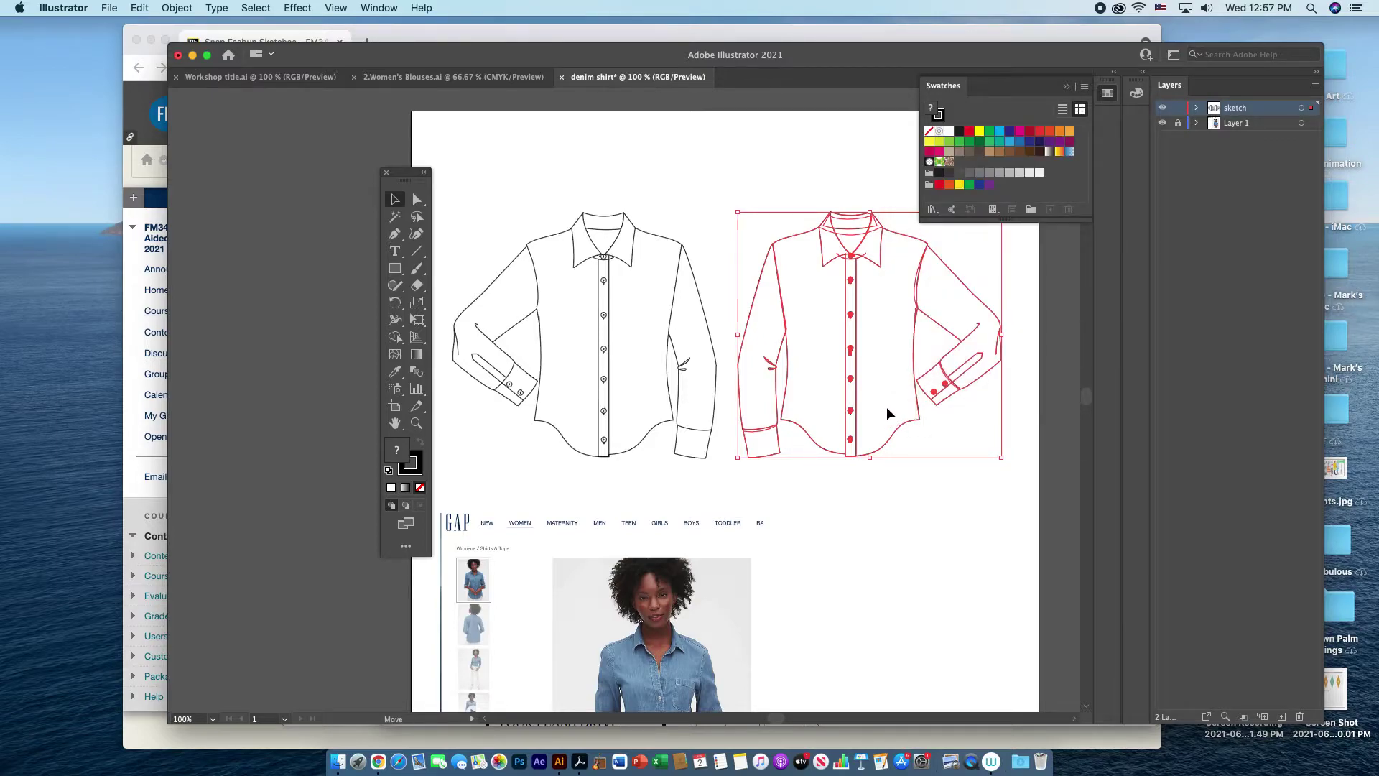
{"action": "key", "text": "shift+Right"}
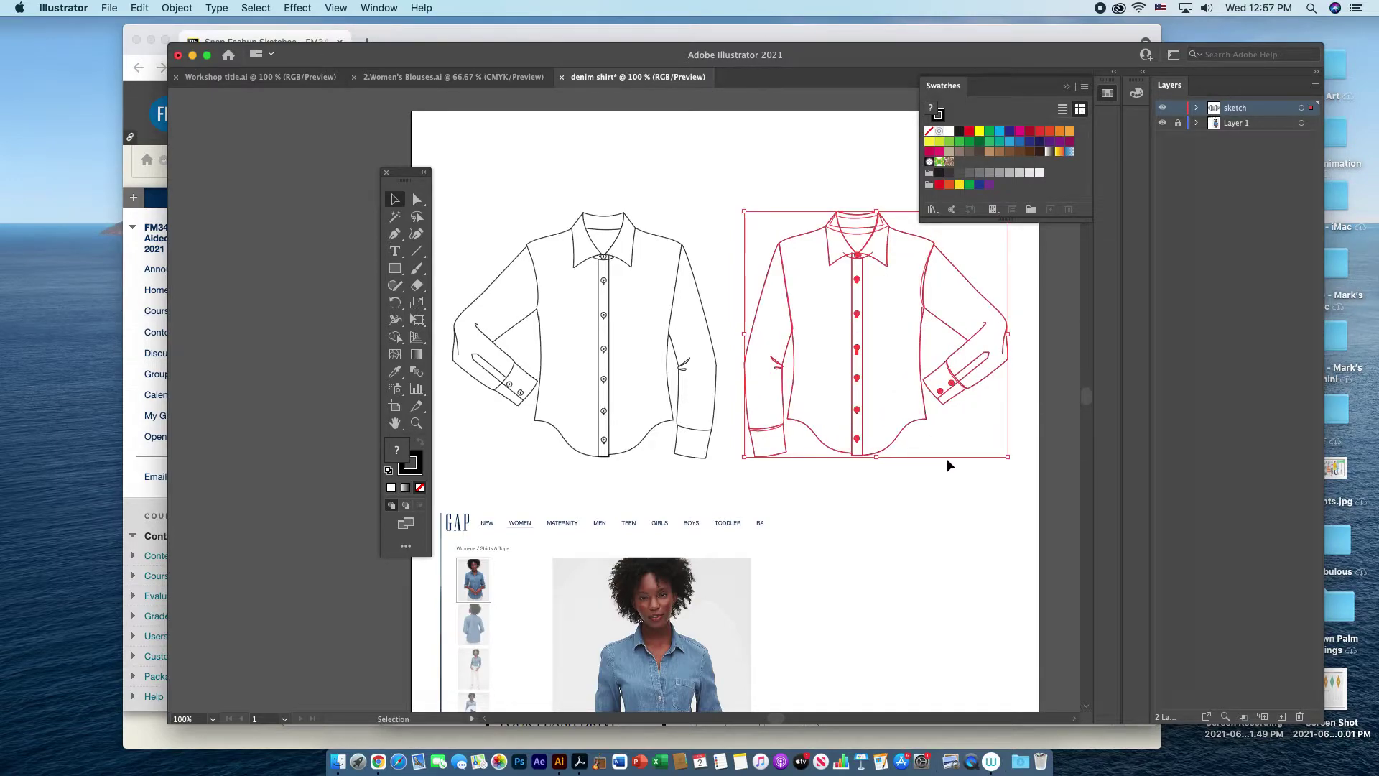
Ungroup the mirrored back shirt and move its collar up above it
{"action": "left_click", "coordinate": [175, 8]}
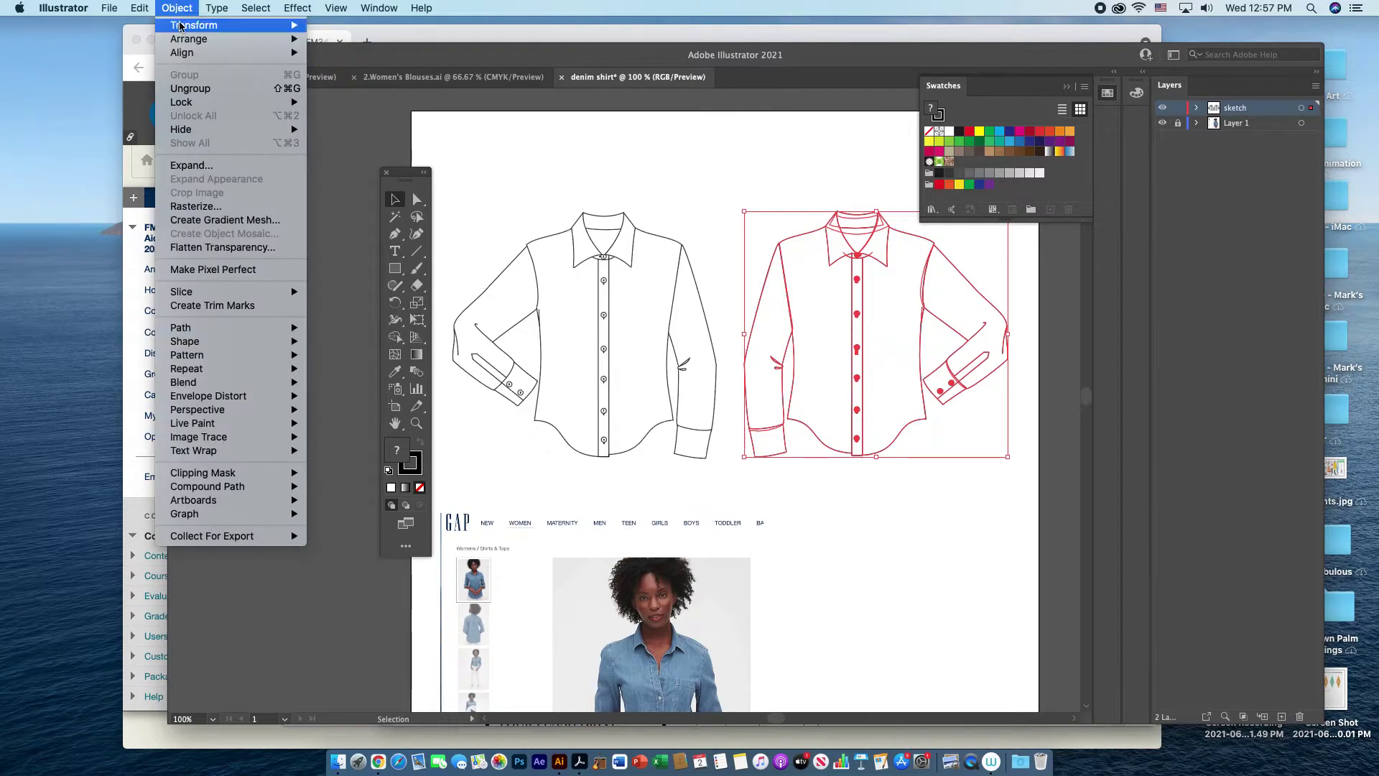
{"action": "left_click", "coordinate": [185, 87]}
{"action": "left_click", "coordinate": [876, 510]}
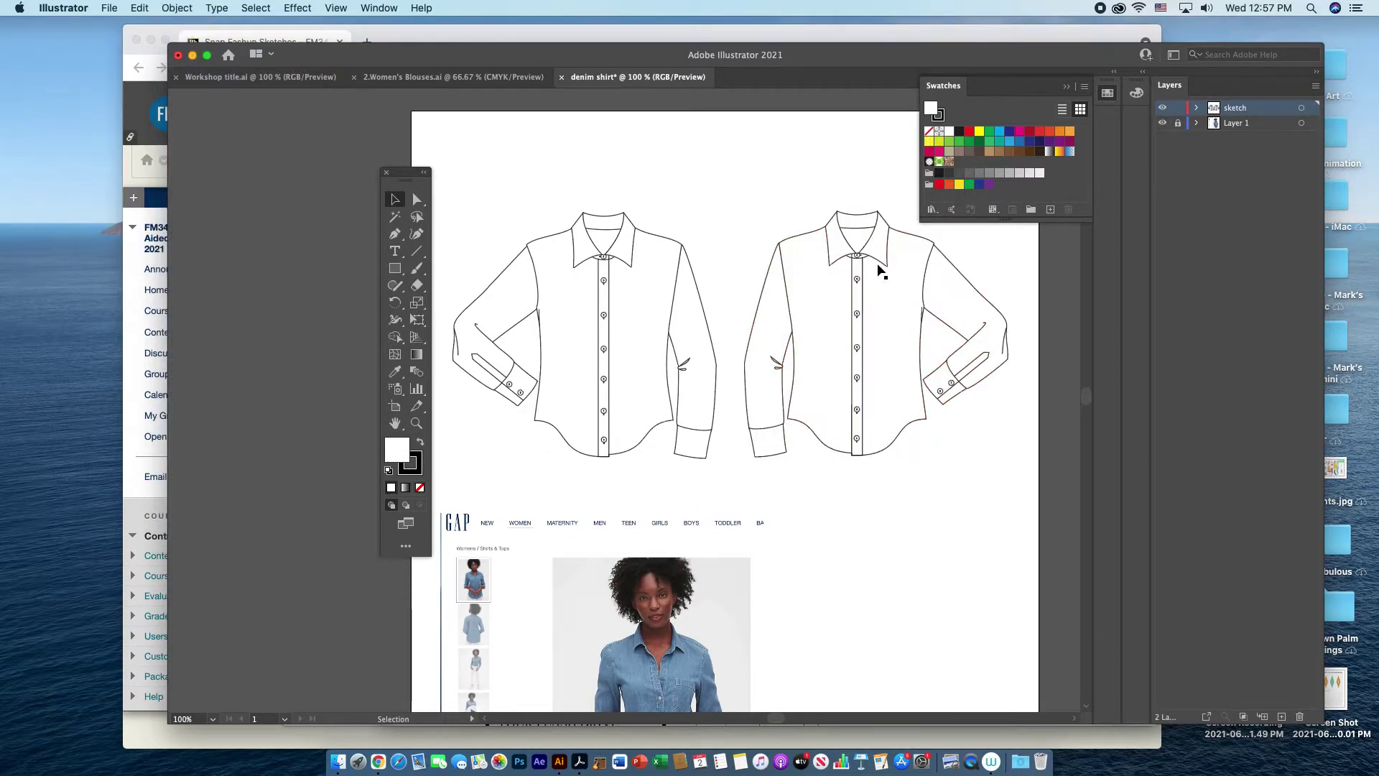
{"action": "left_click_drag", "start_coordinate": [877, 259], "coordinate": [802, 180]}
Ungroup the back shirt body and drag the button placket off to the lower right
{"action": "left_click", "coordinate": [856, 367]}
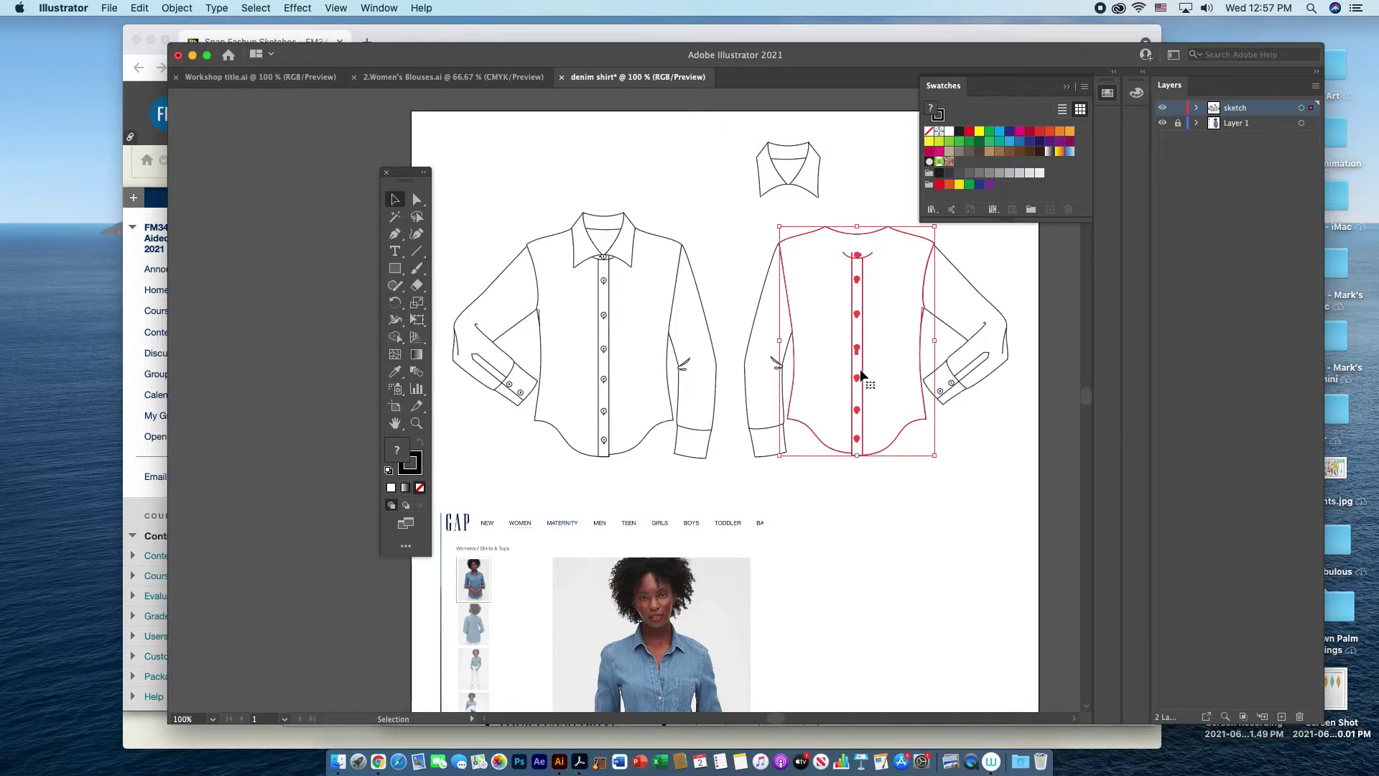
{"action": "left_click", "coordinate": [171, 9]}
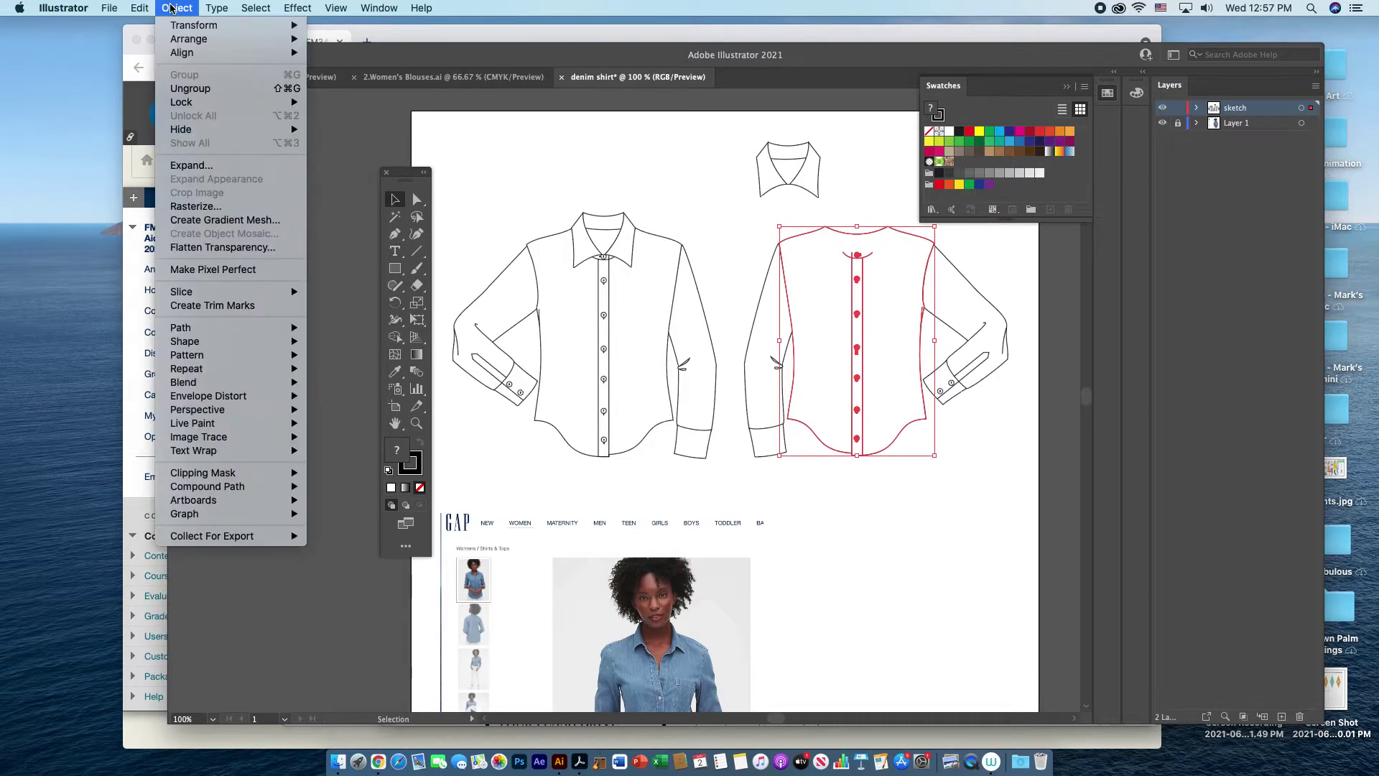
{"action": "left_click", "coordinate": [190, 89]}
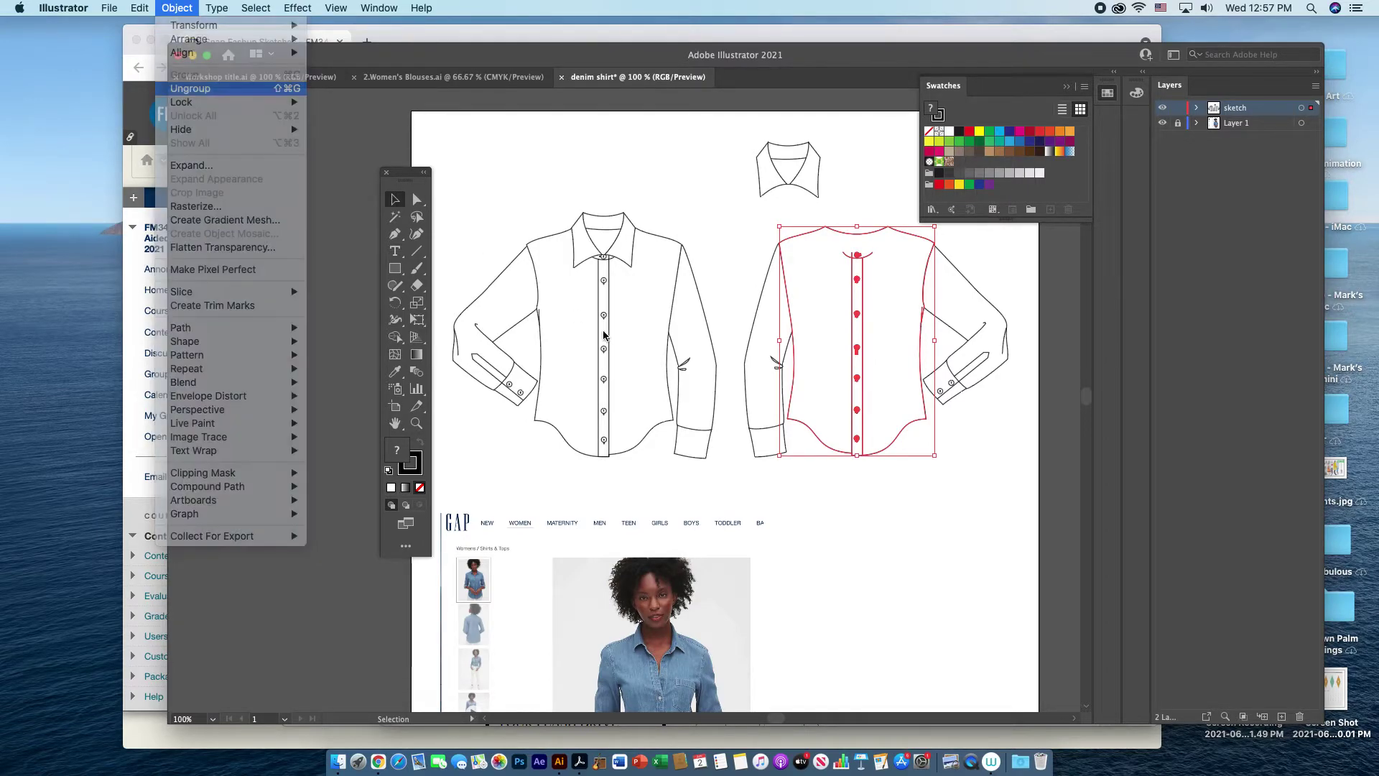
{"action": "left_click", "coordinate": [873, 494]}
{"action": "left_click", "coordinate": [860, 422]}
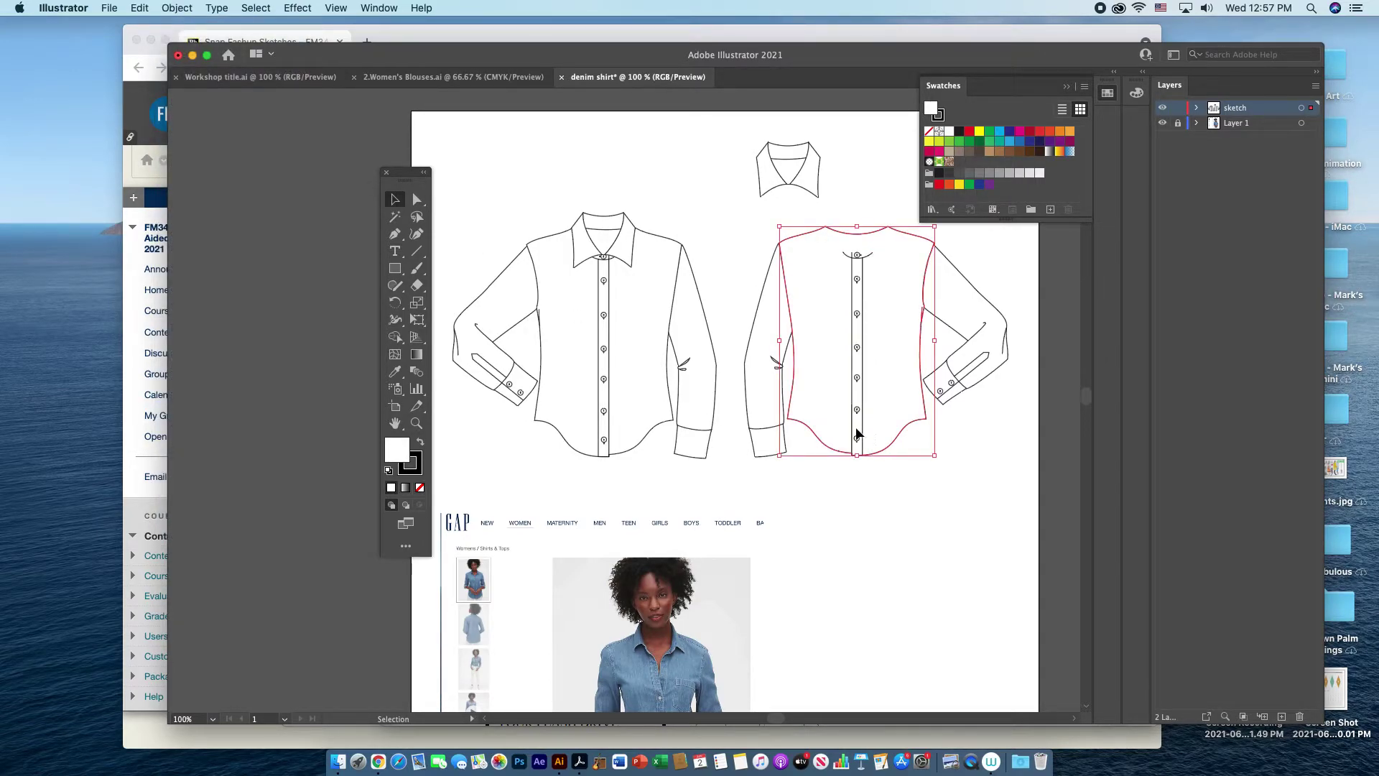
{"action": "left_click", "coordinate": [913, 526]}
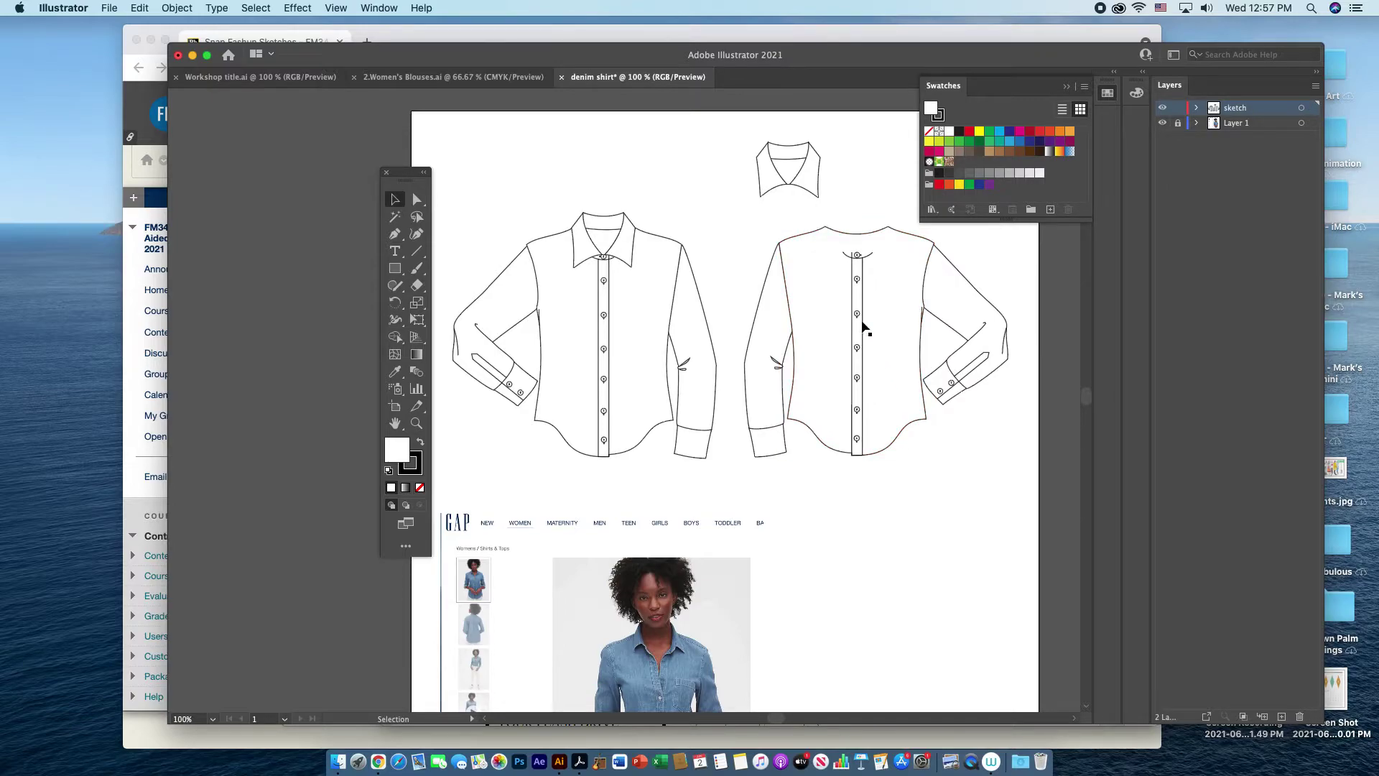
{"action": "left_click", "coordinate": [861, 324]}
{"action": "left_click", "coordinate": [862, 319]}
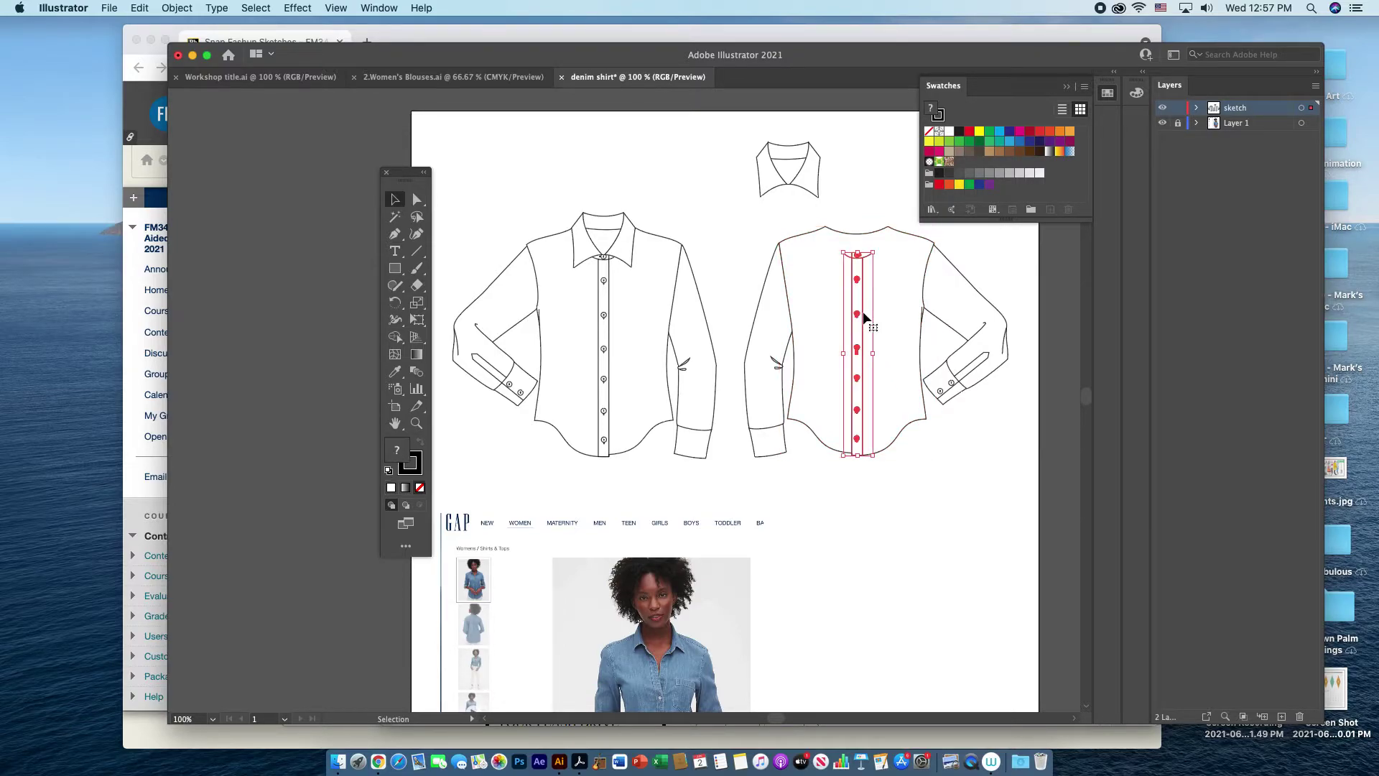
{"action": "left_click_drag", "start_coordinate": [864, 317], "coordinate": [983, 508]}
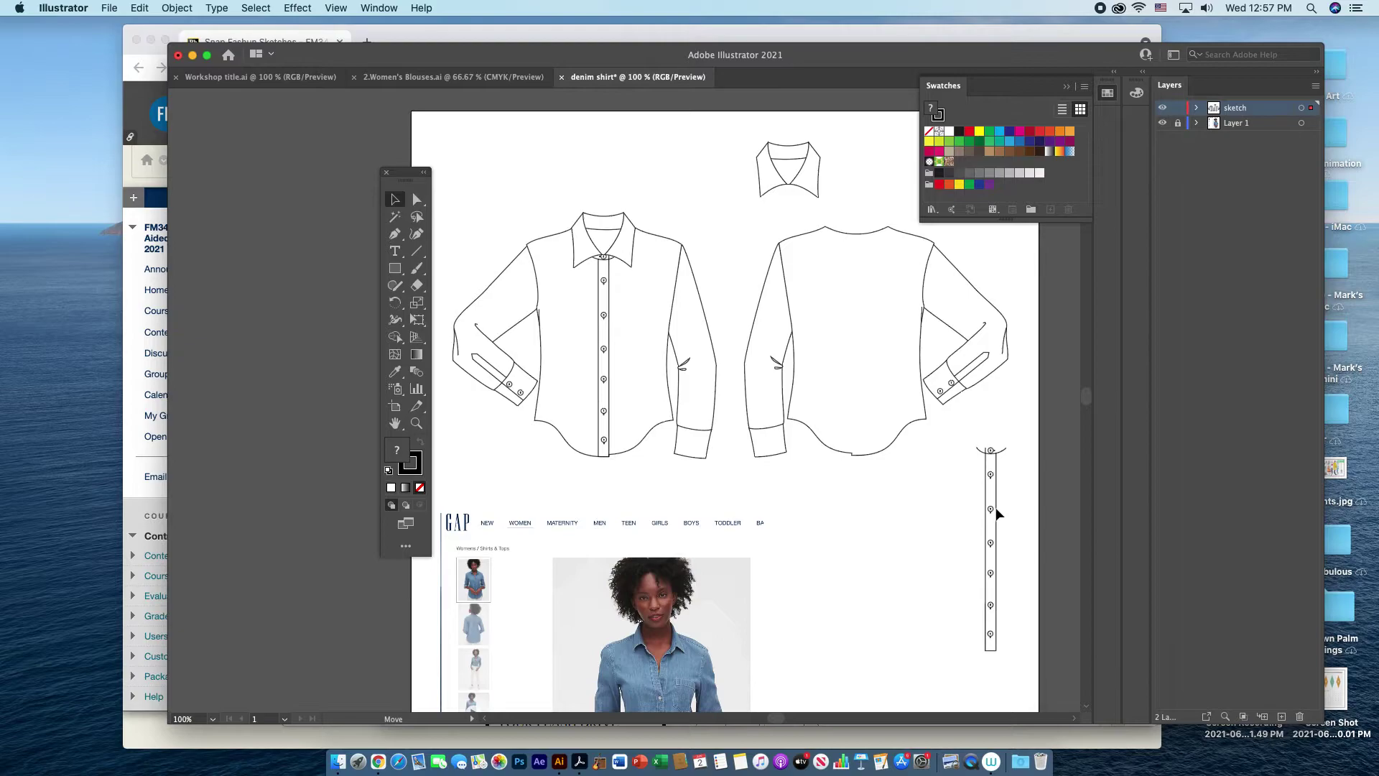
With Direct Selection, raise the centre hem anchor slightly to smooth the back shirt's notch
{"action": "key", "text": "super+equal"}
{"action": "key", "text": "super+equal"}
{"action": "key", "text": "super+equal"}
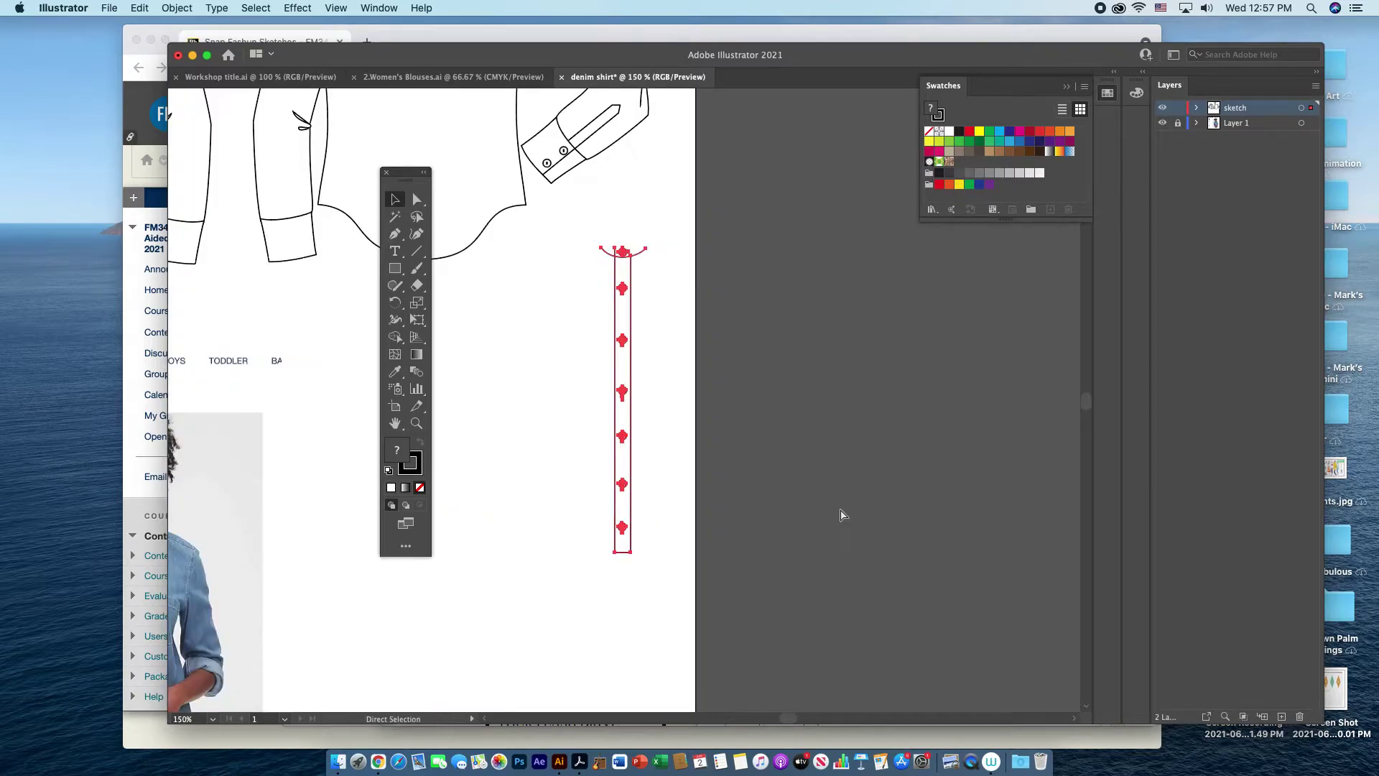
{"action": "left_click_drag", "start_coordinate": [709, 446], "coordinate": [813, 491]}
{"action": "left_click_drag", "start_coordinate": [369, 301], "coordinate": [708, 523]}
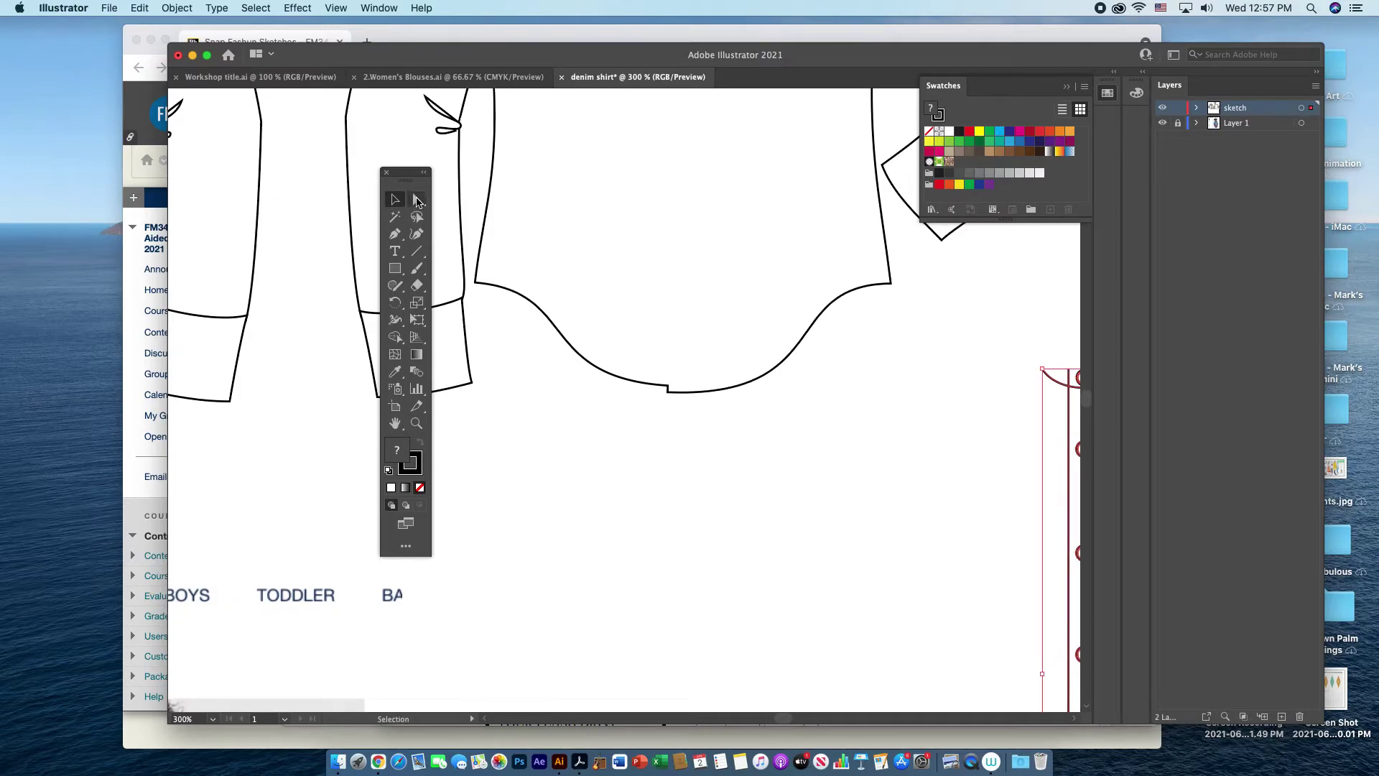
{"action": "left_click", "coordinate": [417, 199]}
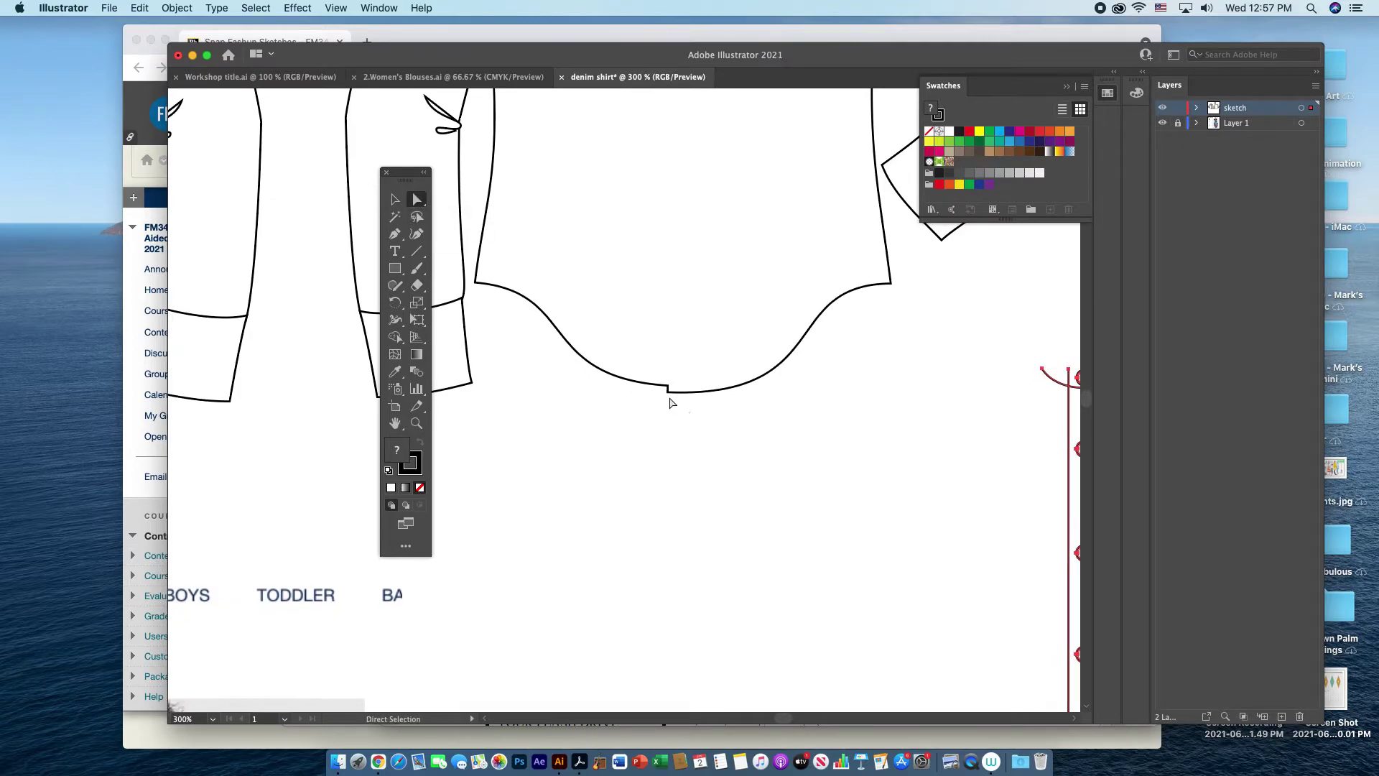
{"action": "left_click", "coordinate": [668, 389]}
{"action": "left_click_drag", "start_coordinate": [668, 388], "coordinate": [667, 385]}
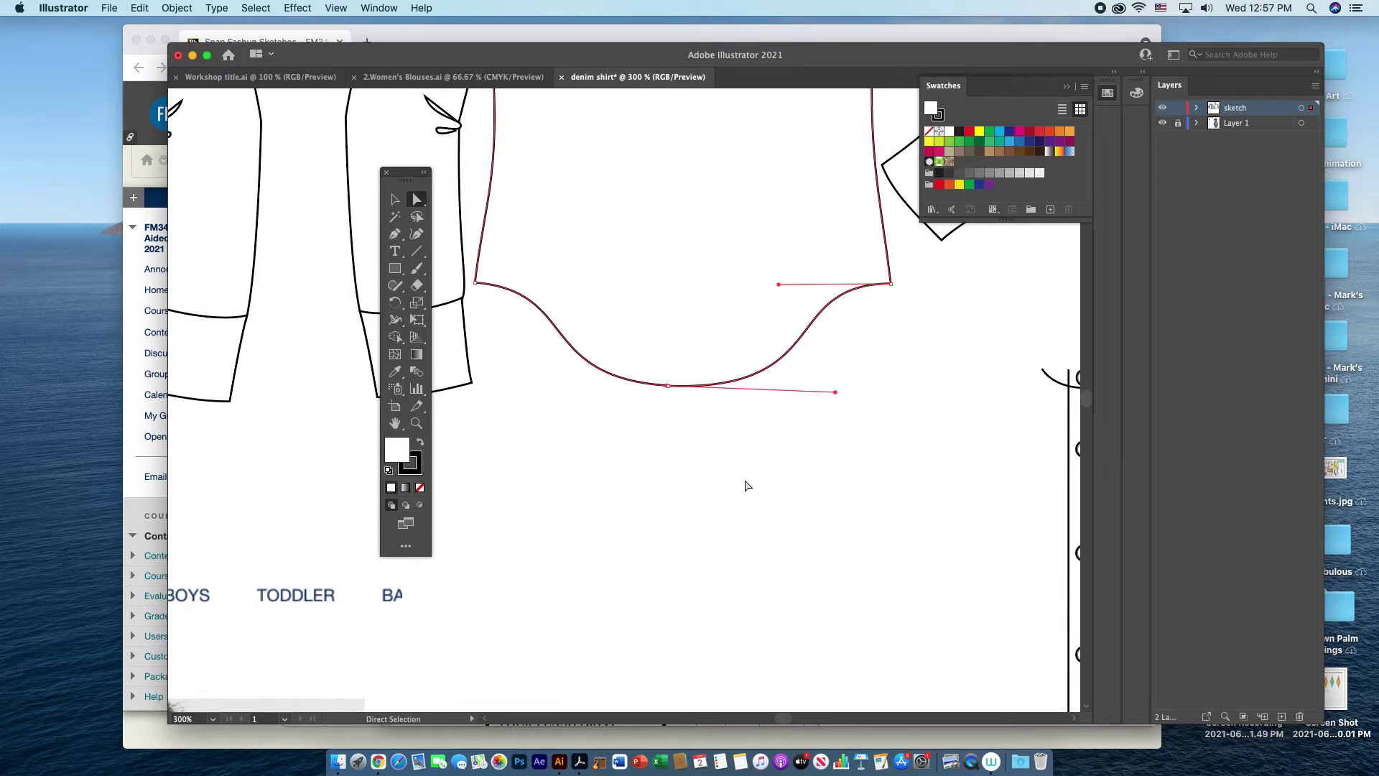
{"action": "key", "text": "super+1"}
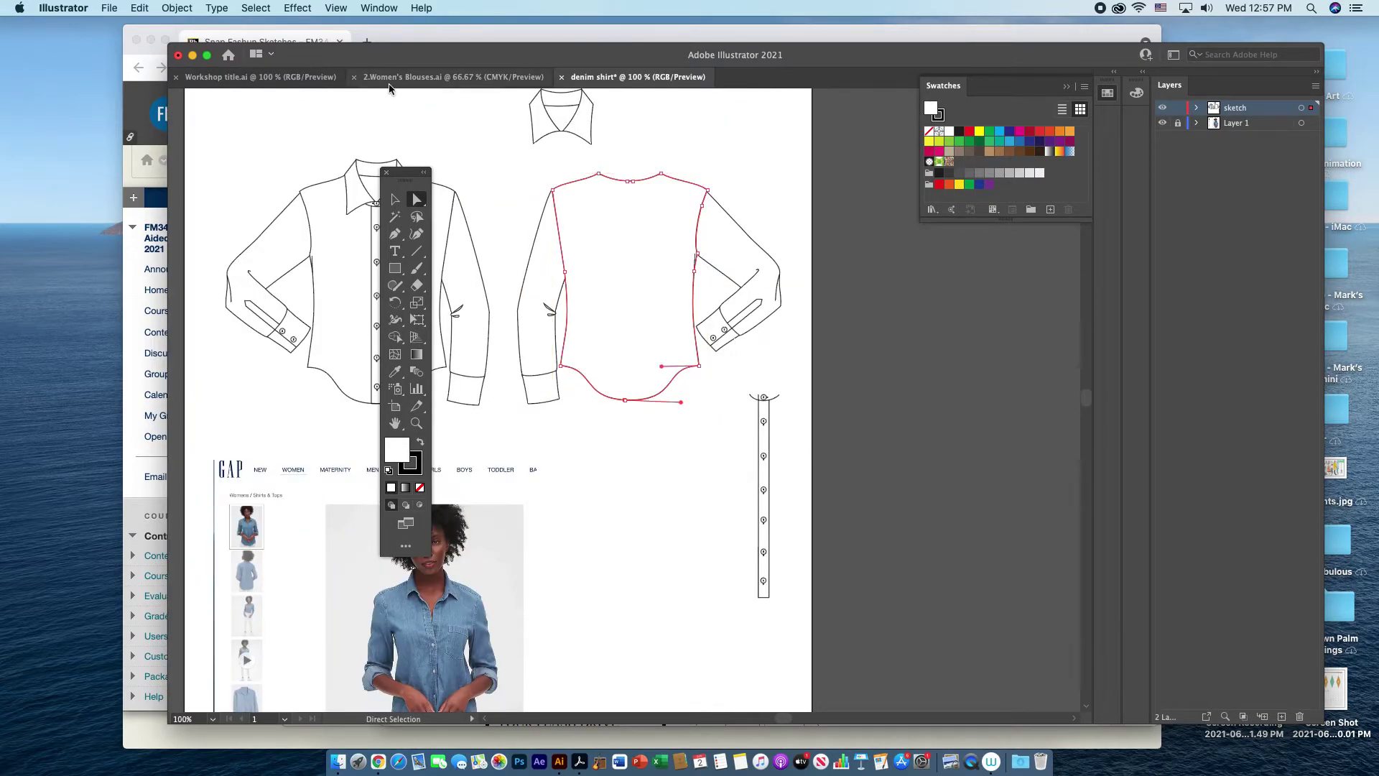
{"action": "left_click", "coordinate": [397, 201]}
Ungroup the collar twice and move its two halves and V-shaped piece to the lower right
{"action": "left_click_drag", "start_coordinate": [585, 129], "coordinate": [641, 146]}
{"action": "left_click", "coordinate": [176, 8]}
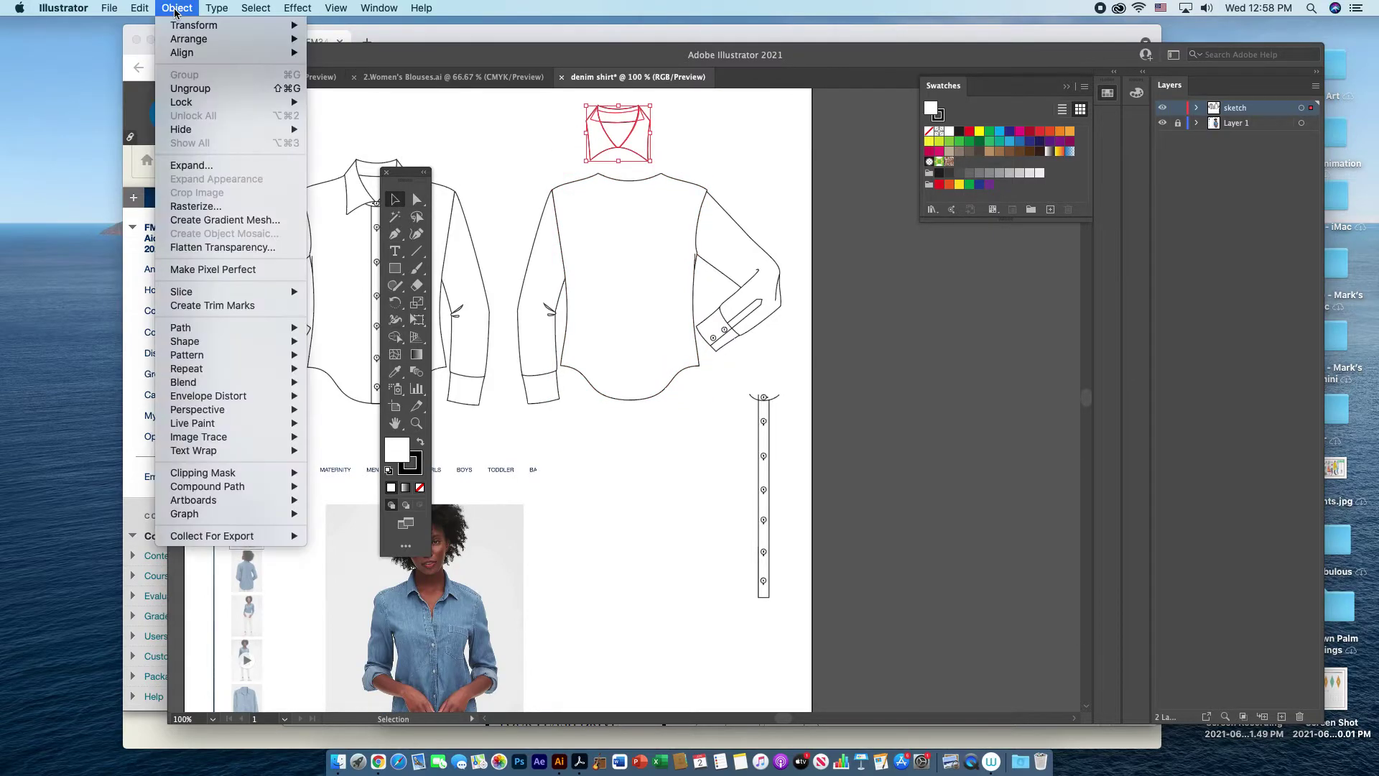
{"action": "left_click", "coordinate": [198, 88]}
{"action": "left_click", "coordinate": [710, 127]}
{"action": "left_click", "coordinate": [633, 139]}
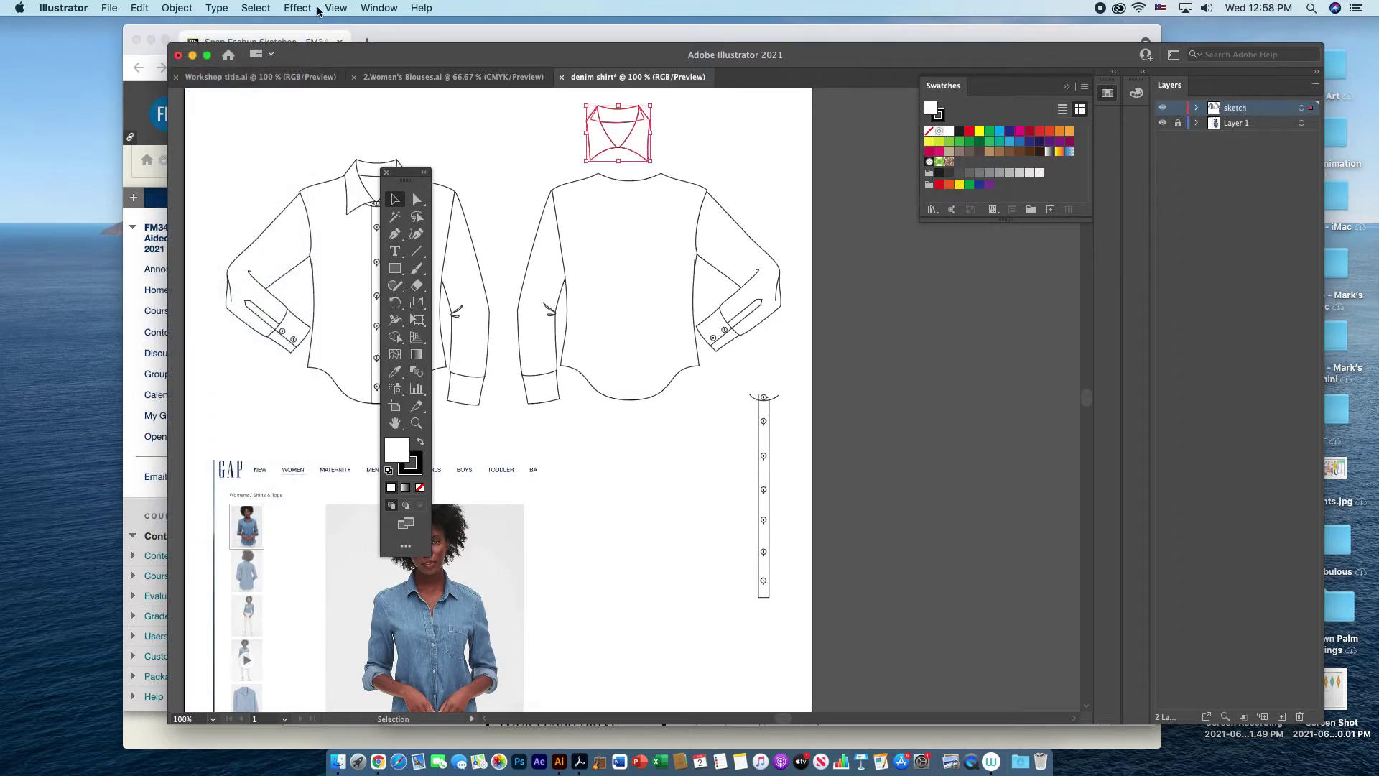
{"action": "left_click", "coordinate": [179, 8]}
{"action": "left_click", "coordinate": [197, 89]}
{"action": "left_click", "coordinate": [724, 128]}
{"action": "left_click", "coordinate": [645, 148]}
{"action": "left_click_drag", "start_coordinate": [645, 148], "coordinate": [724, 612]}
{"action": "left_click_drag", "start_coordinate": [591, 137], "coordinate": [679, 614]}
{"action": "left_click_drag", "start_coordinate": [614, 144], "coordinate": [655, 599]}
{"action": "left_click", "coordinate": [646, 143]}
Seat the collar band on the back neckline and stretch its corner into a trapezoid
{"action": "left_click_drag", "start_coordinate": [627, 122], "coordinate": [636, 175]}
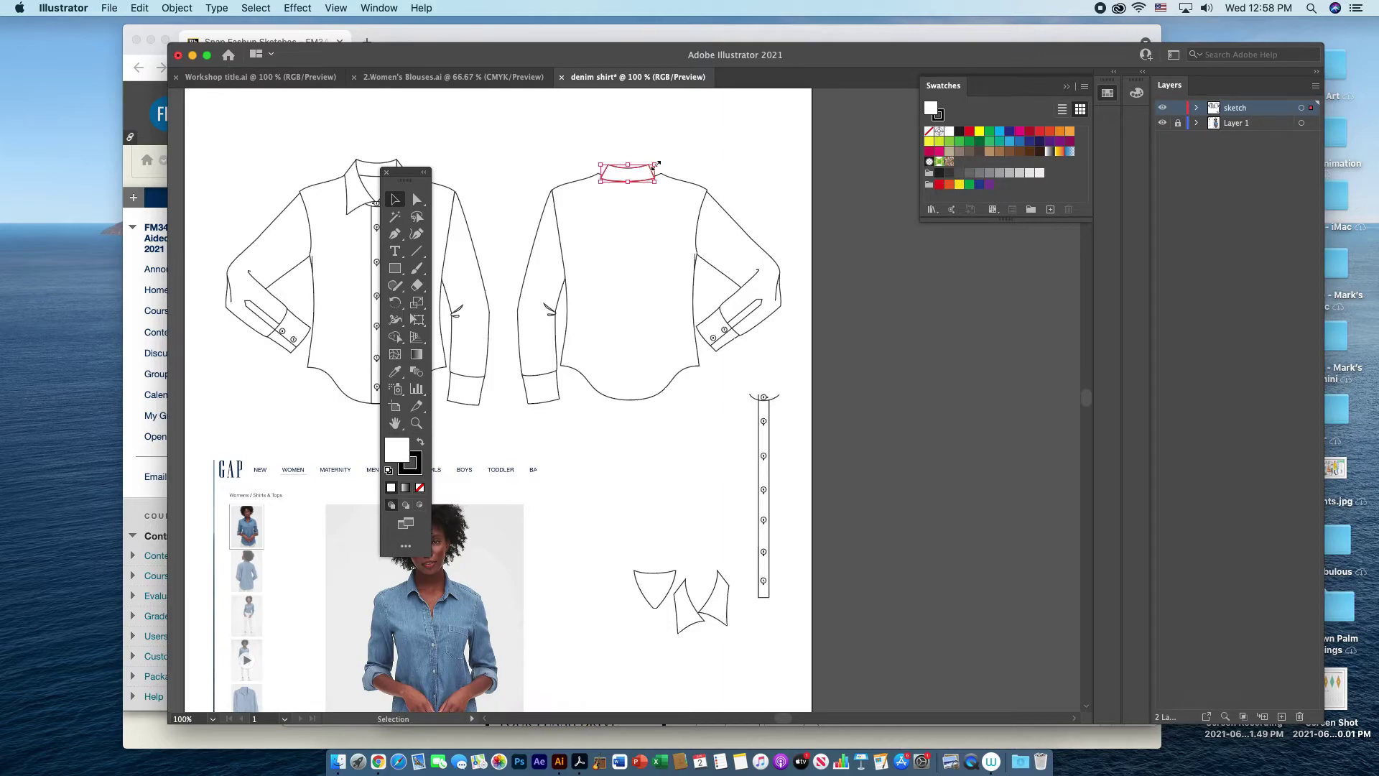
{"action": "key", "text": "shift"}
{"action": "left_click_drag", "start_coordinate": [655, 165], "coordinate": [602, 159]}
{"action": "left_click", "coordinate": [740, 174]}
Marquee-select all back shirt pieces and group them
{"action": "left_click_drag", "start_coordinate": [578, 226], "coordinate": [760, 391]}
{"action": "left_click", "coordinate": [180, 9]}
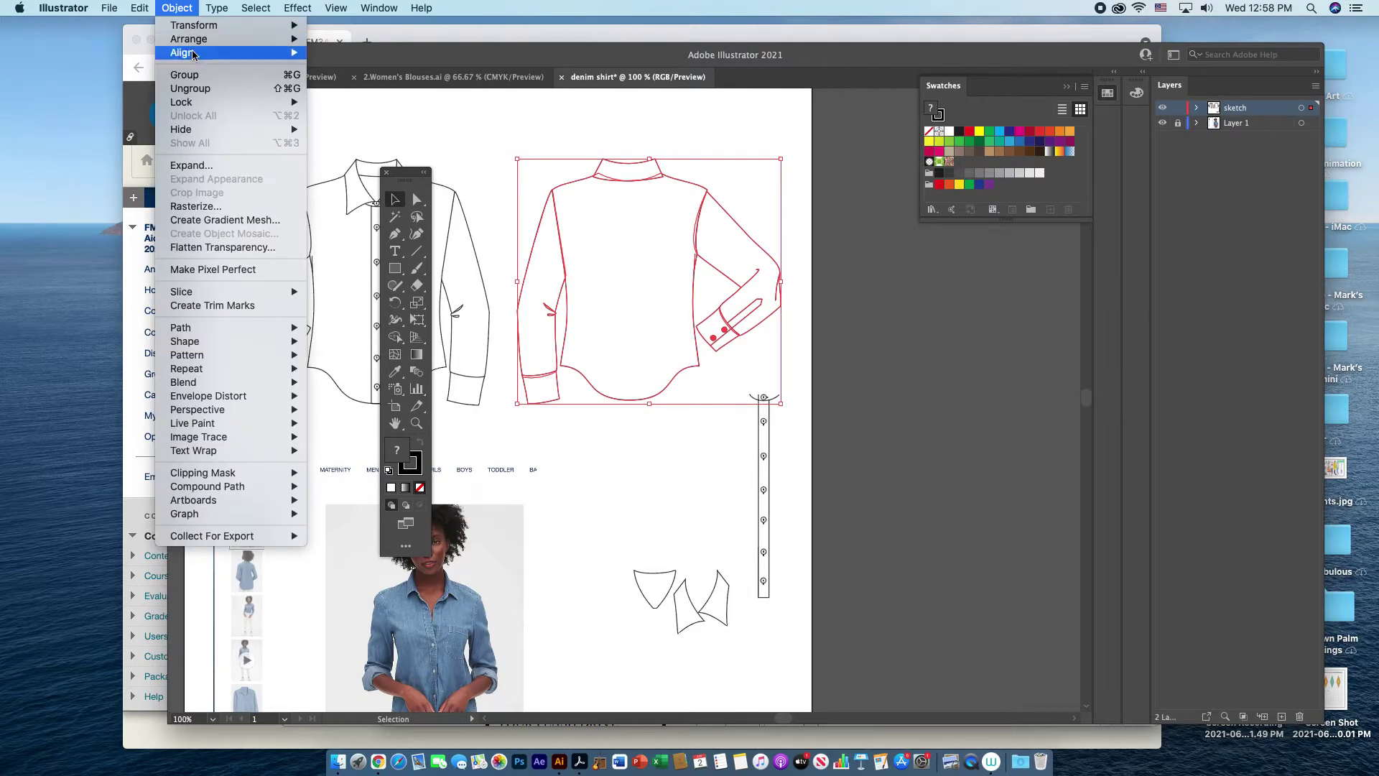
{"action": "left_click", "coordinate": [181, 79]}
Delete the loose button placket and the three leftover collar shapes
{"action": "left_click", "coordinate": [838, 544]}
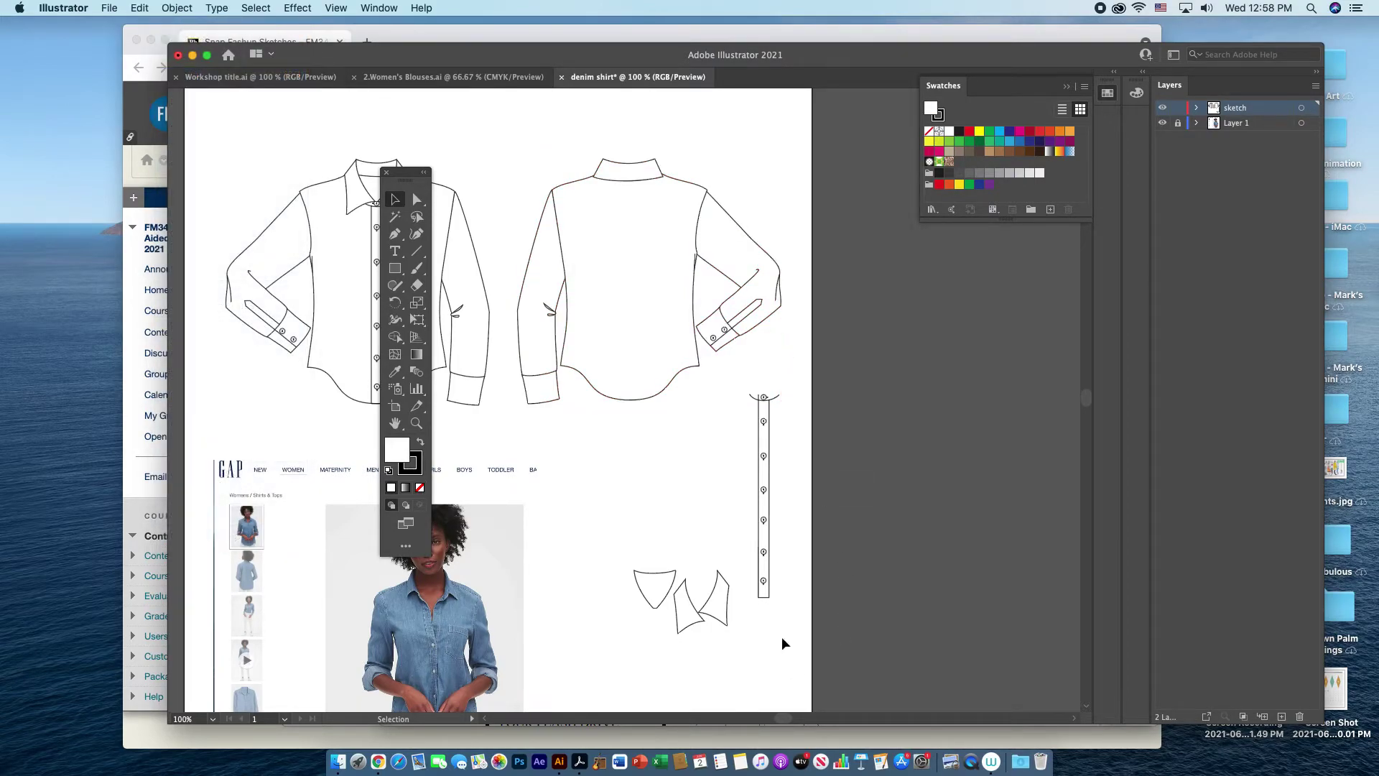
{"action": "left_click", "coordinate": [767, 583]}
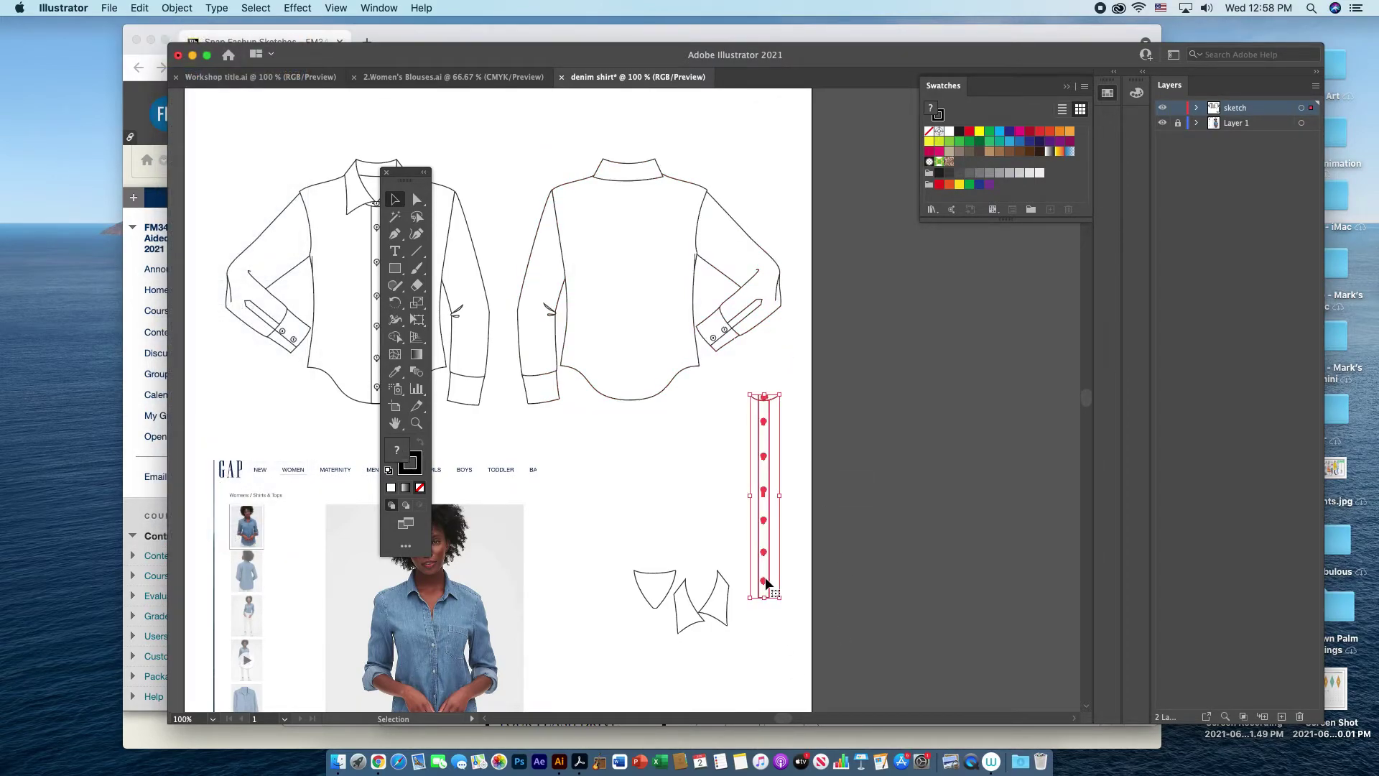
{"action": "key", "text": "Delete"}
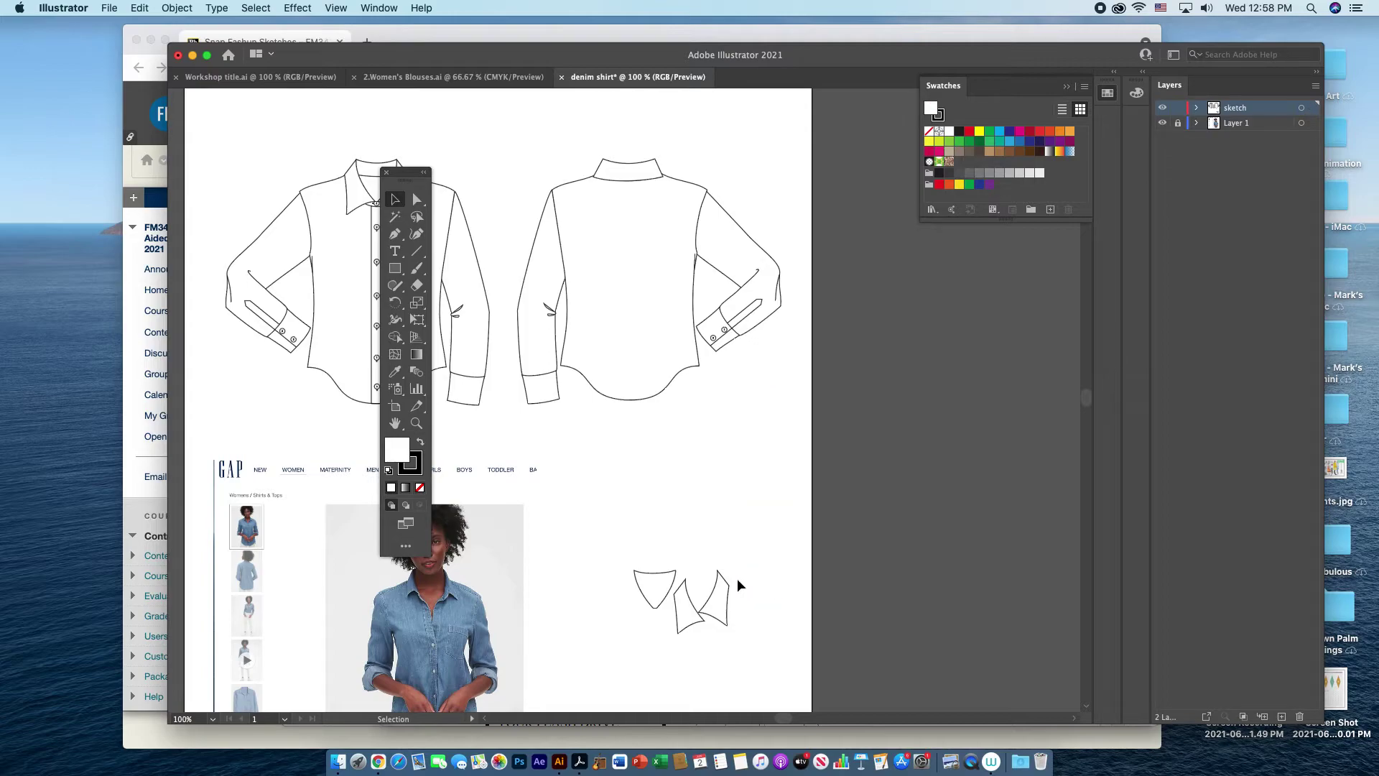
{"action": "left_click_drag", "start_coordinate": [635, 554], "coordinate": [751, 634]}
{"action": "key", "text": "Delete"}
Fill the whole front shirt flat with the cyan swatch
{"action": "scroll", "coordinate": [412, 192], "scroll_direction": "left", "scroll_amount": 5}
{"action": "scroll", "coordinate": [412, 192], "scroll_direction": "up", "scroll_amount": 1}
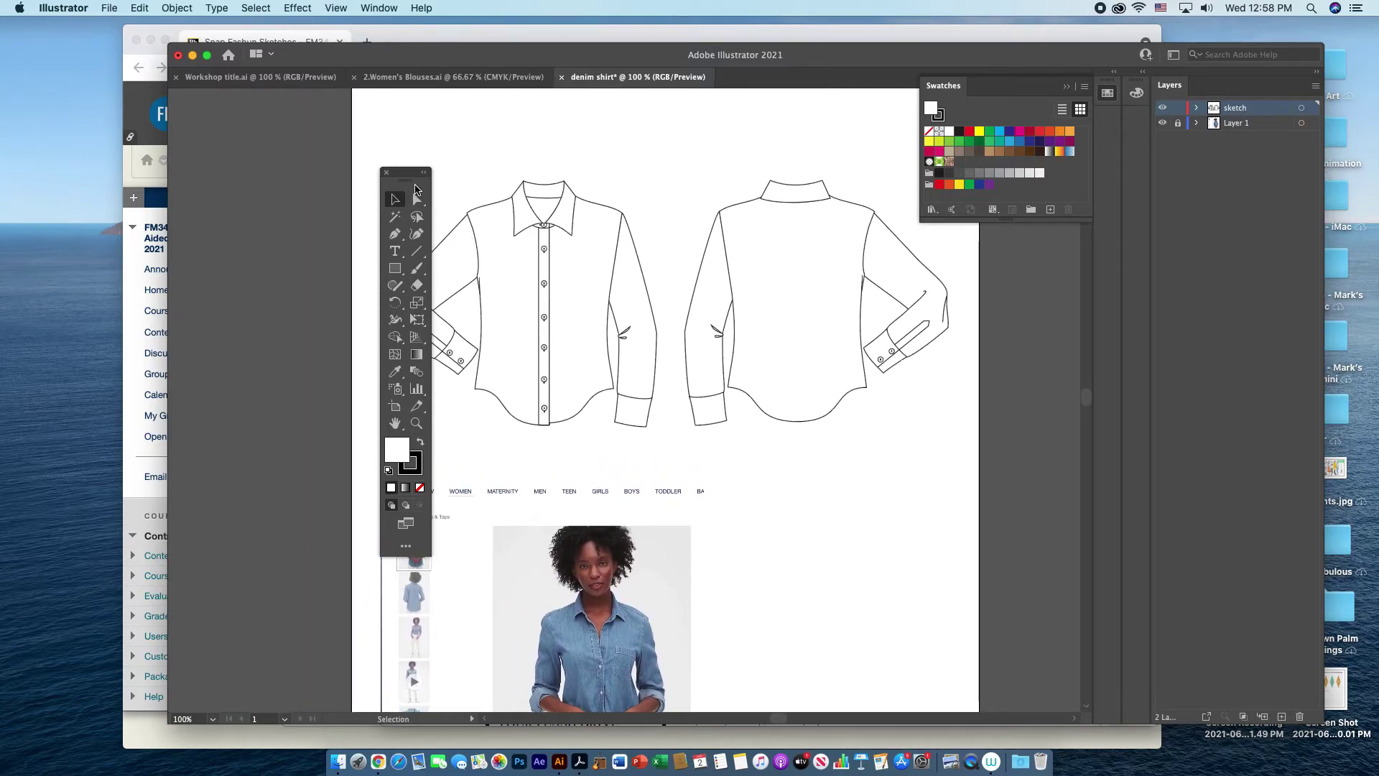
{"action": "left_click_drag", "start_coordinate": [414, 186], "coordinate": [356, 179]}
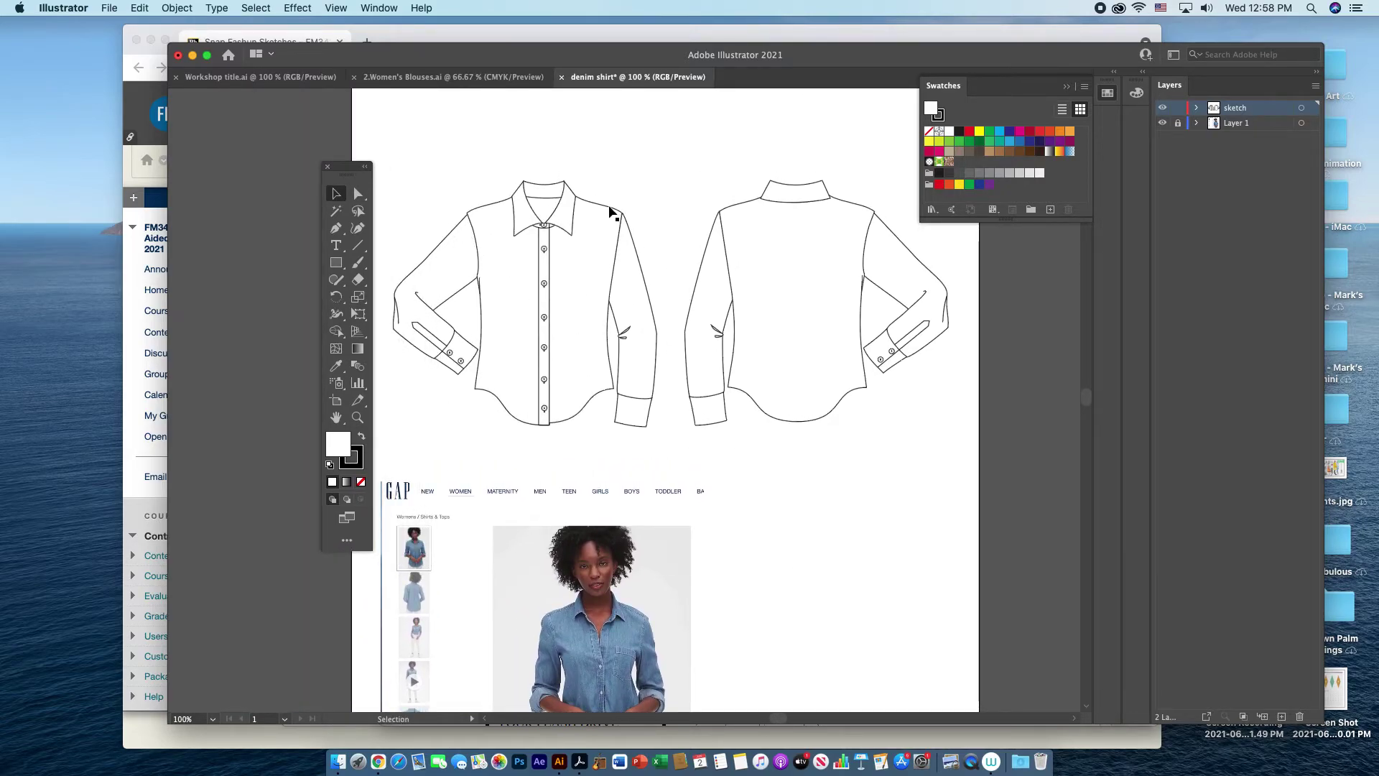
{"action": "left_click", "coordinate": [610, 212]}
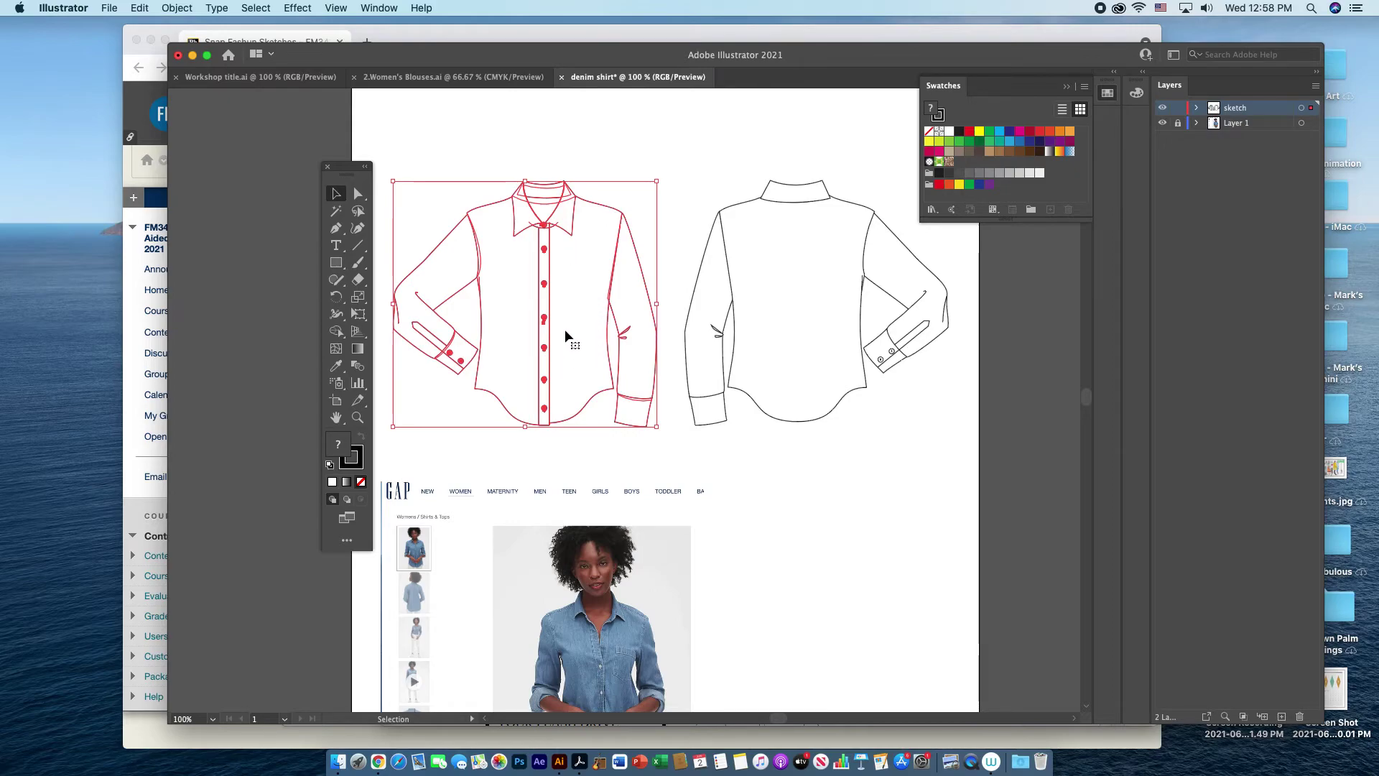
{"action": "left_click", "coordinate": [998, 131]}
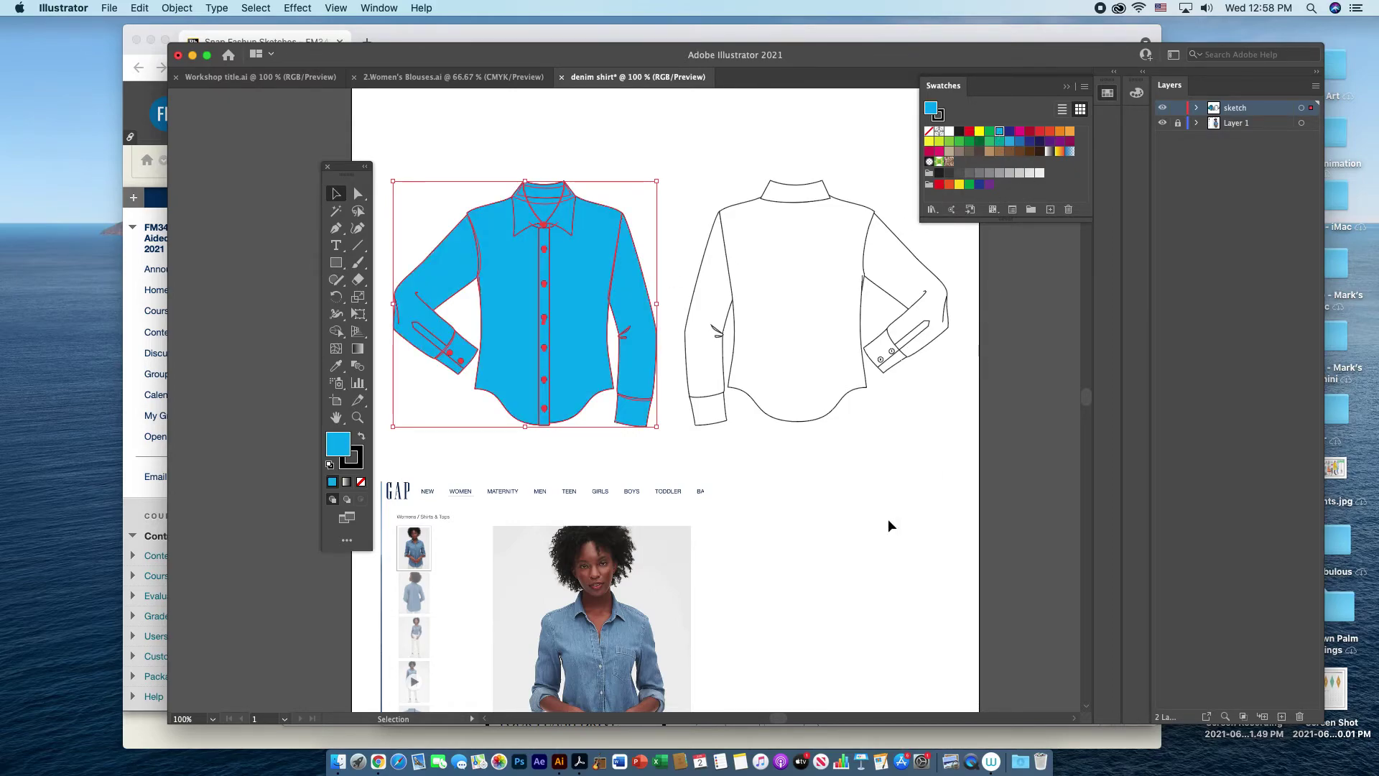
{"action": "left_click", "coordinate": [850, 561]}
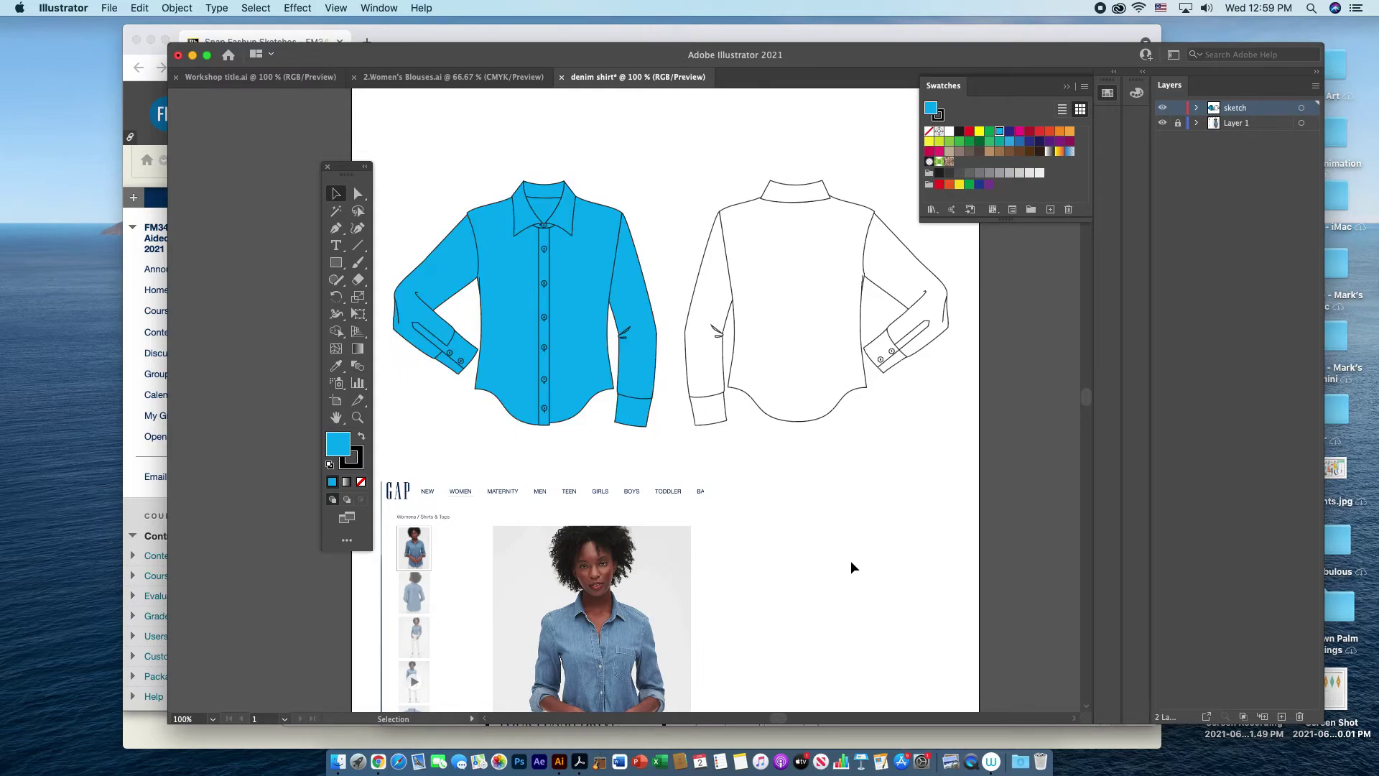
Copy the pocketed three-quarter-sleeve blouse from Women's Blouses and paste it into the denim shirt file
{"action": "left_click", "coordinate": [460, 77]}
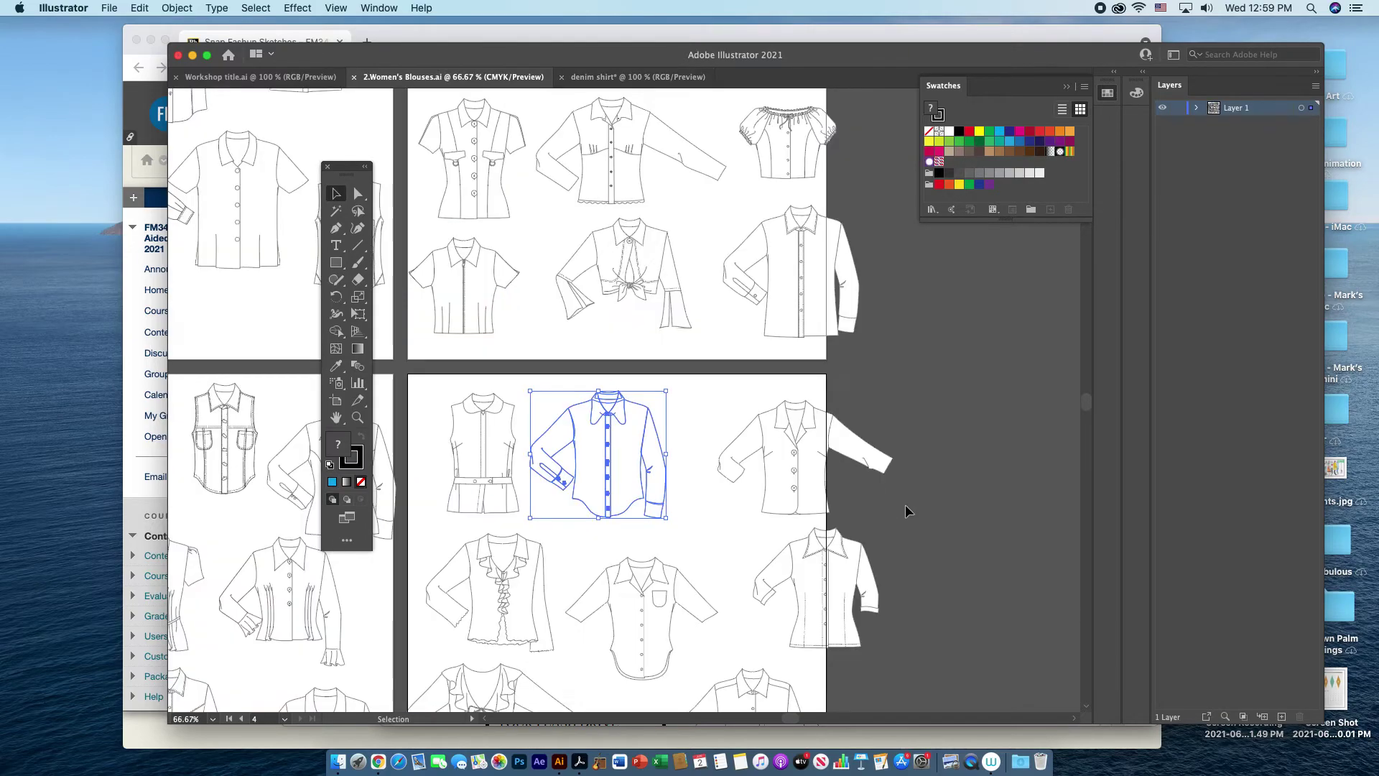
{"action": "left_click", "coordinate": [656, 643]}
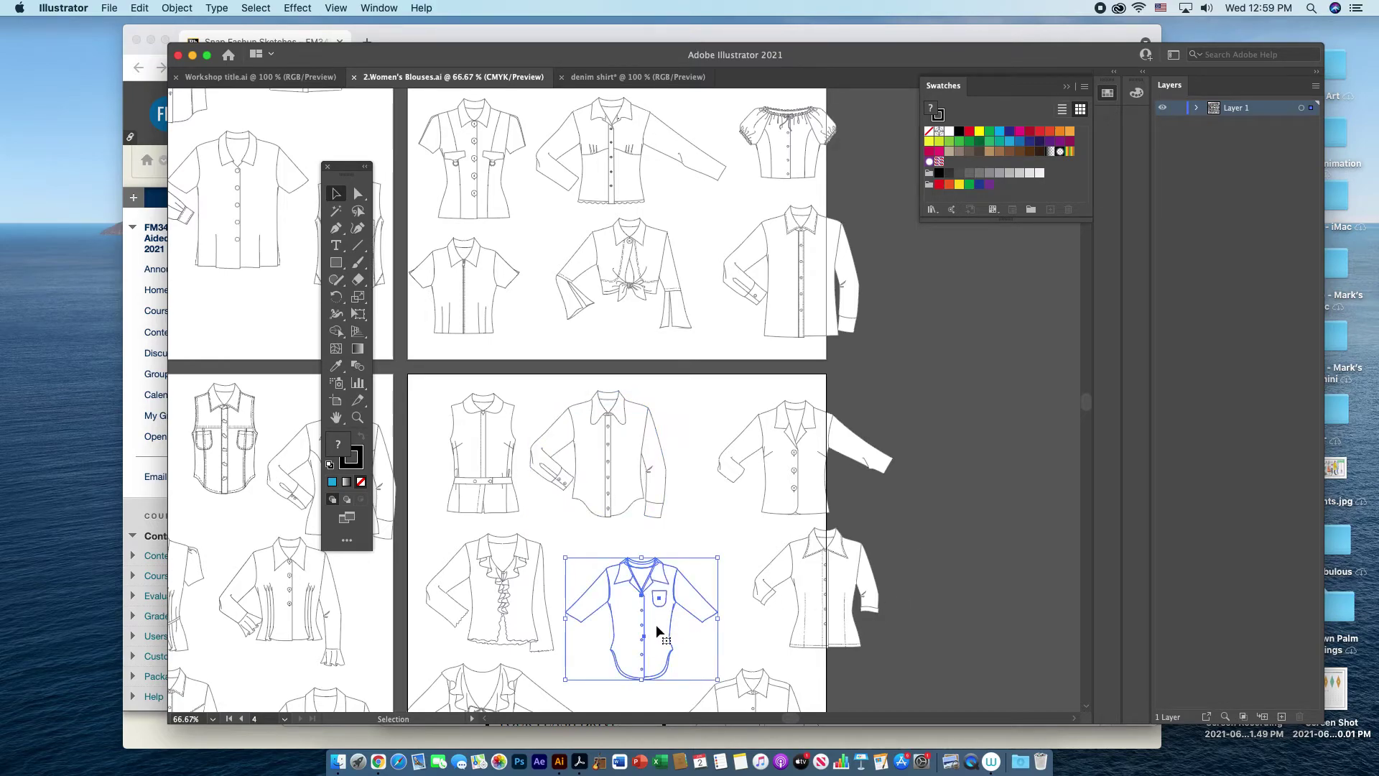
{"action": "key", "text": "a"}
{"action": "key", "text": "v"}
{"action": "left_click", "coordinate": [626, 76]}
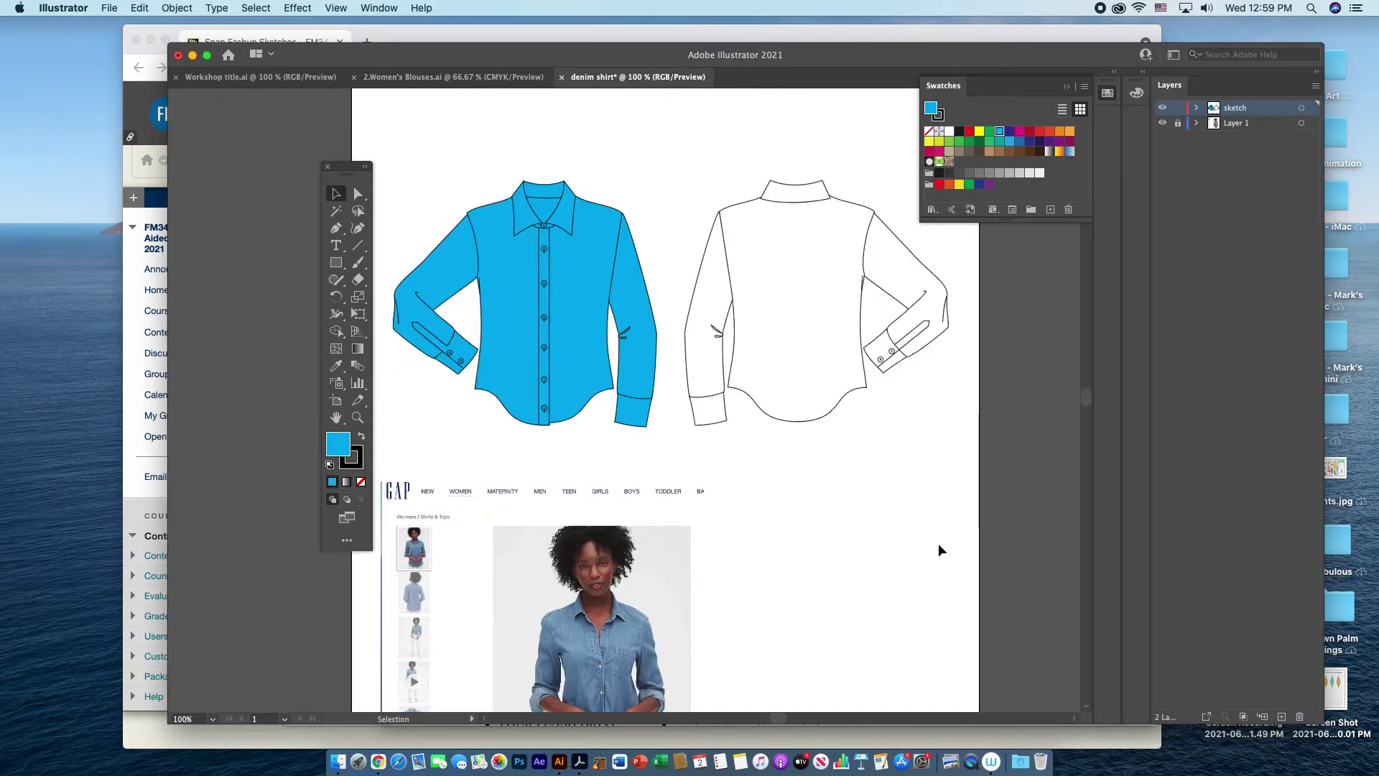
{"action": "key", "text": "a"}
{"action": "key", "text": "super+v"}
Move the pasted blouse below the back shirt and ungroup it
{"action": "left_click_drag", "start_coordinate": [664, 436], "coordinate": [861, 589]}
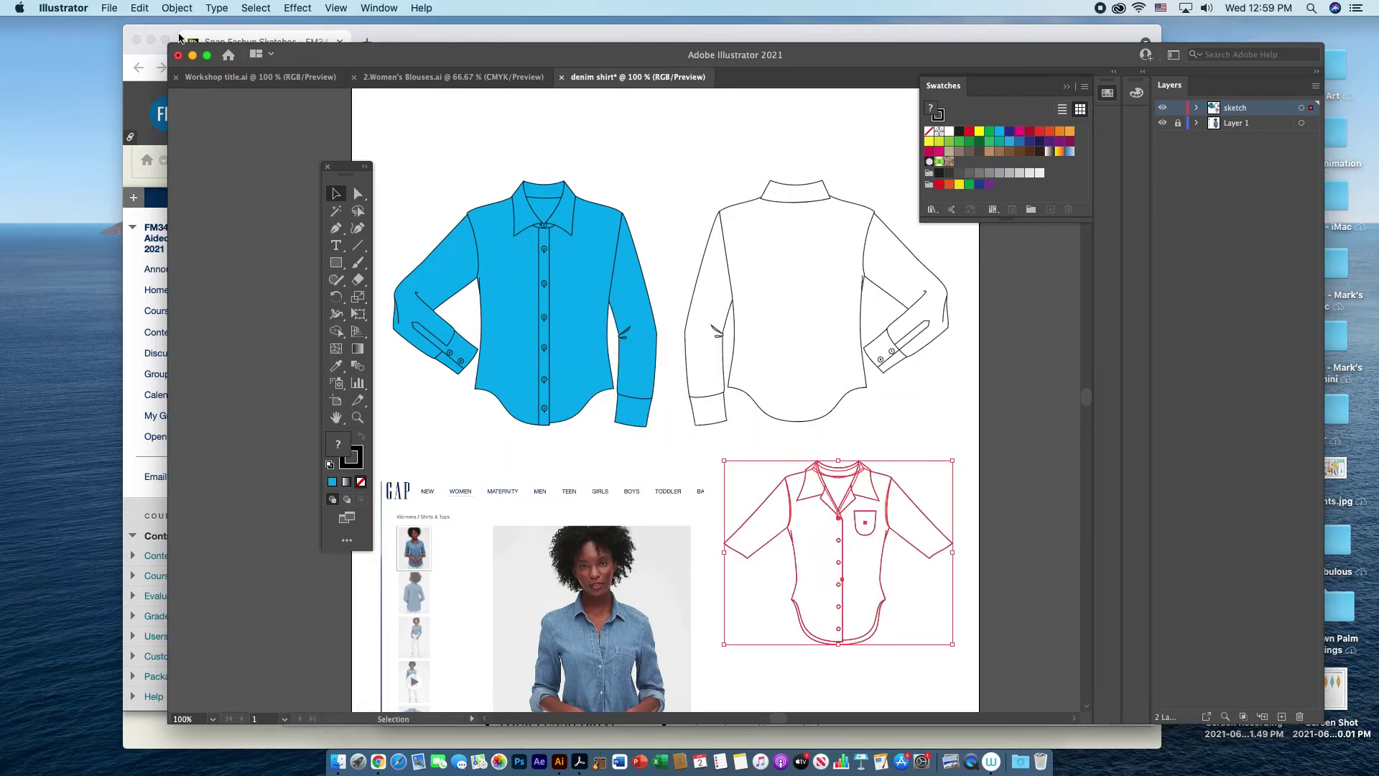
{"action": "left_click", "coordinate": [951, 398]}
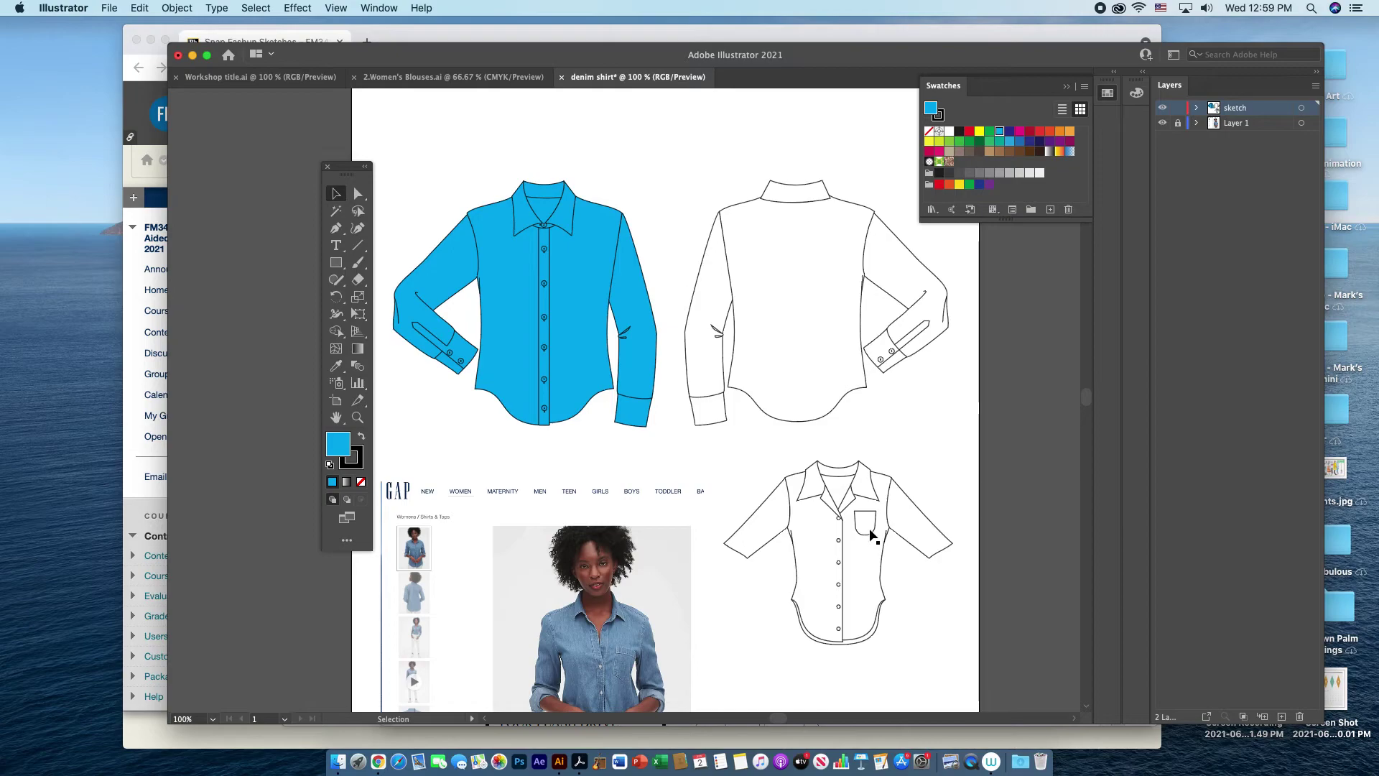
{"action": "left_click", "coordinate": [821, 535]}
{"action": "left_click", "coordinate": [171, 9]}
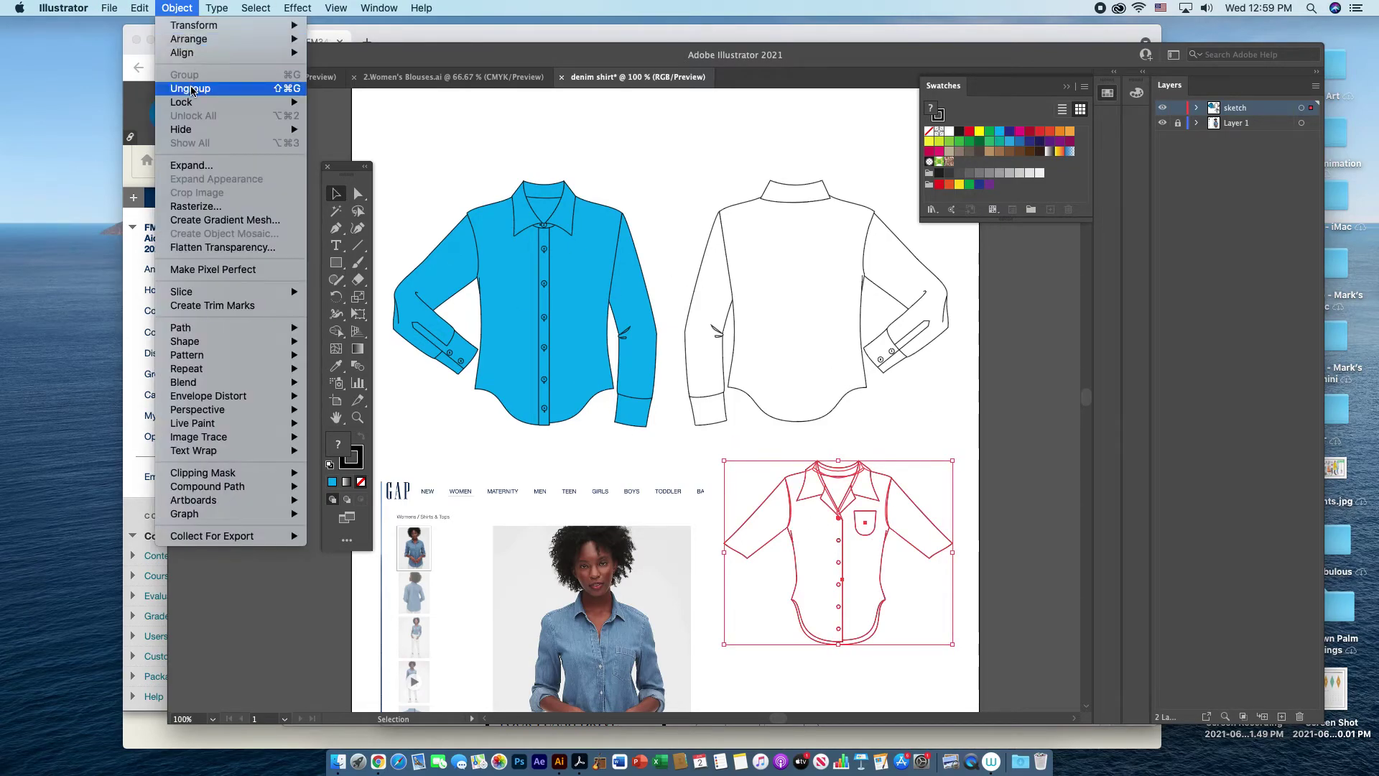
{"action": "left_click", "coordinate": [191, 89]}
Ungroup the blouse body further so its chest pocket can be selected alone
{"action": "left_click", "coordinate": [876, 649]}
{"action": "left_click", "coordinate": [864, 528]}
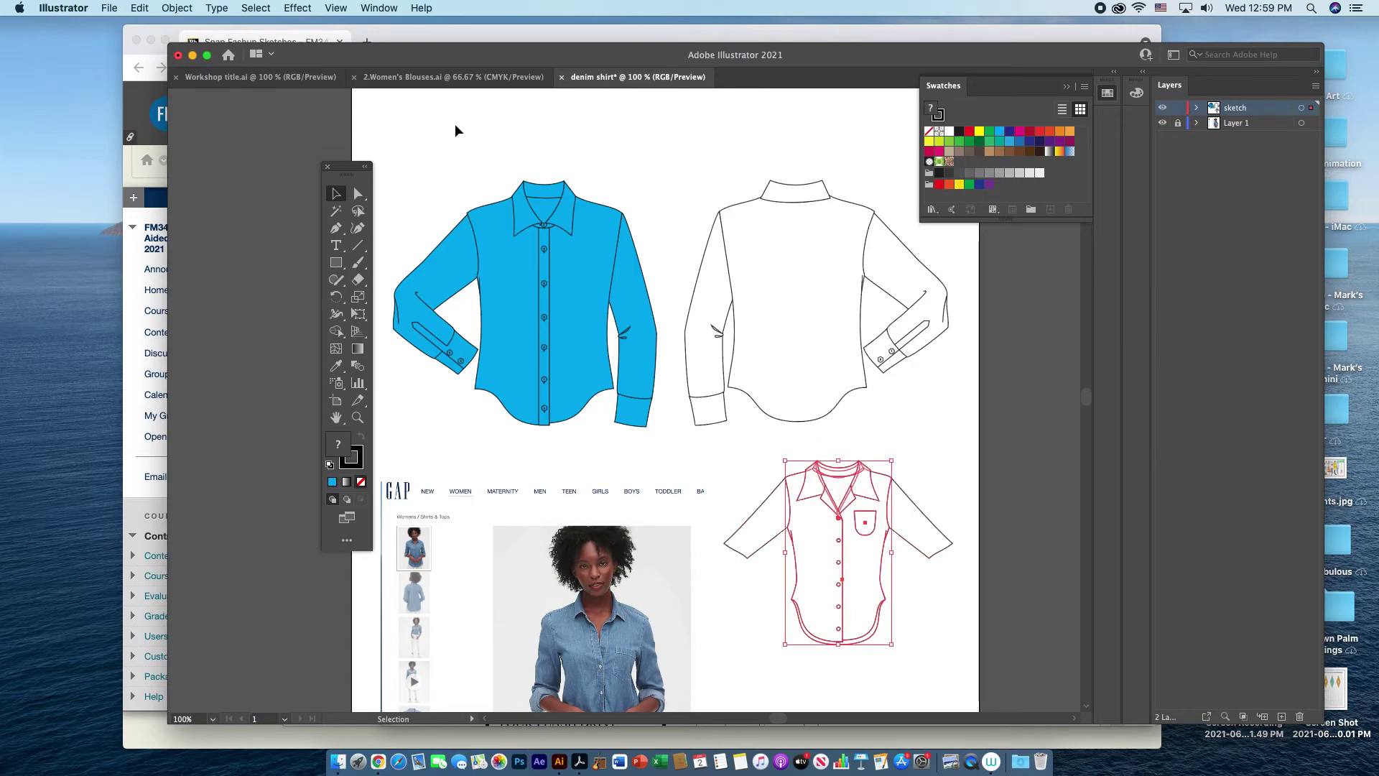
{"action": "left_click", "coordinate": [179, 8]}
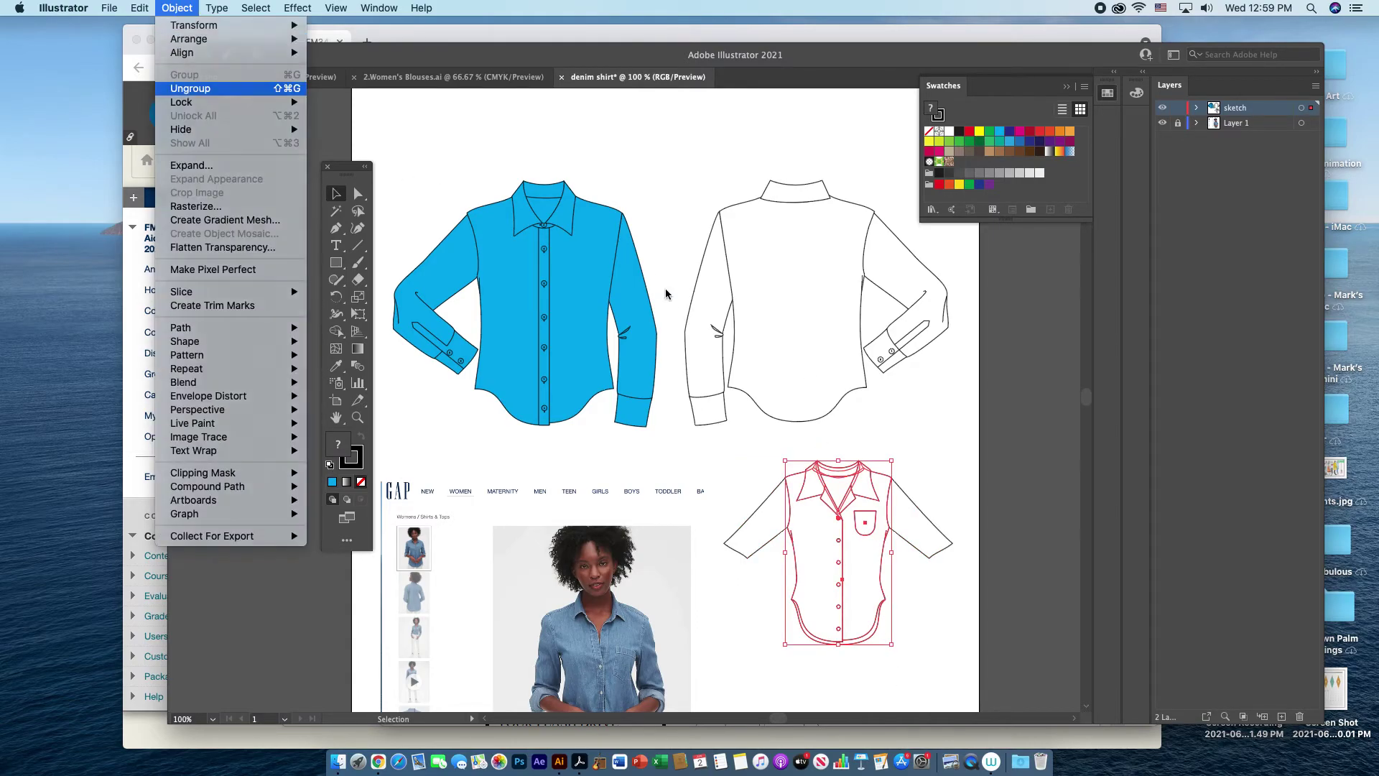
{"action": "left_click", "coordinate": [932, 437]}
{"action": "left_click", "coordinate": [871, 524]}
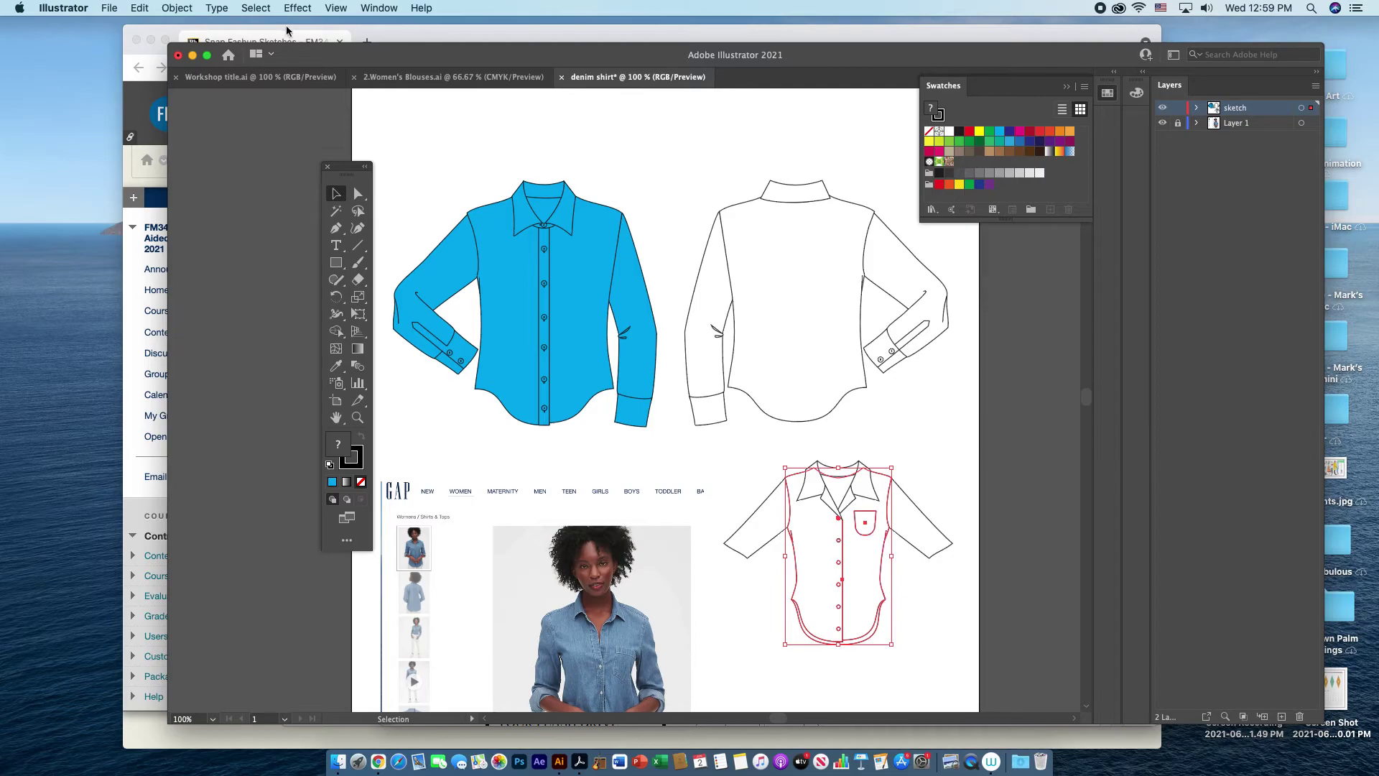
{"action": "left_click", "coordinate": [177, 8]}
{"action": "left_click", "coordinate": [914, 437]}
{"action": "left_click", "coordinate": [914, 437]}
Place the pocket on the front shirt's chest and set the whole front shirt's fill to white
{"action": "left_click_drag", "start_coordinate": [874, 518], "coordinate": [584, 278]}
{"action": "left_click", "coordinate": [999, 132]}
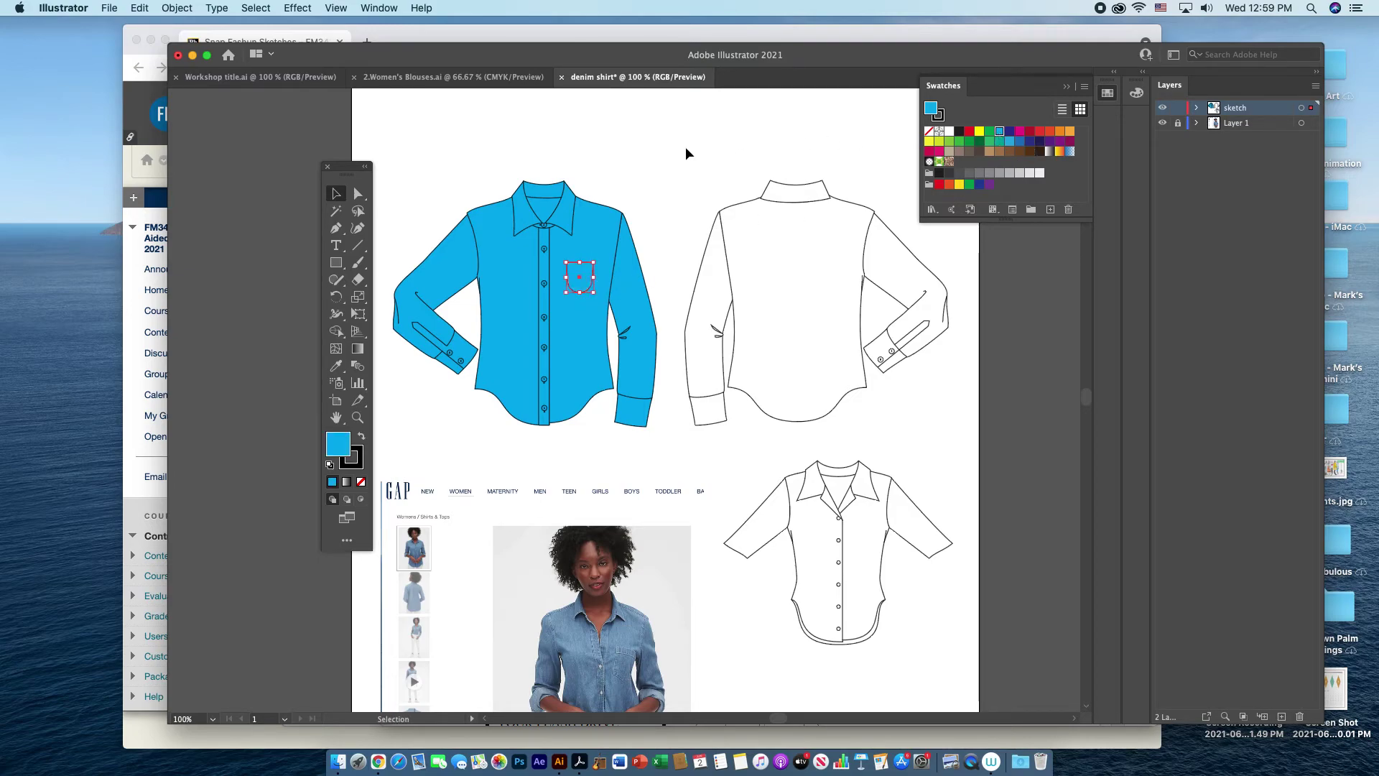
{"action": "left_click", "coordinate": [683, 146]}
{"action": "left_click_drag", "start_coordinate": [403, 181], "coordinate": [645, 440]}
{"action": "left_click", "coordinate": [949, 131]}
{"action": "left_click", "coordinate": [731, 136]}
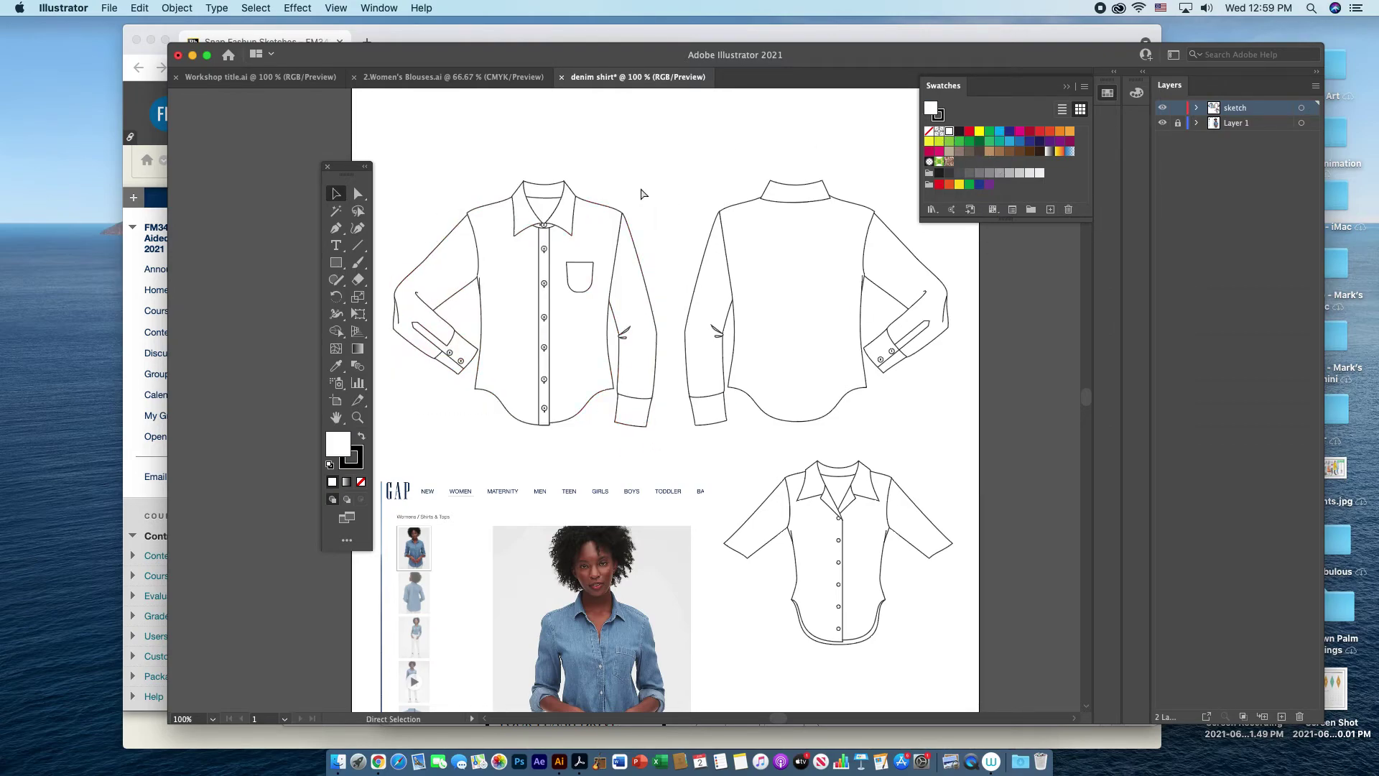
Zoom in on the pocket and turn on Dashed Line in the Stroke panel with 6 pt dash and gap
{"action": "key", "text": "super+equal"}
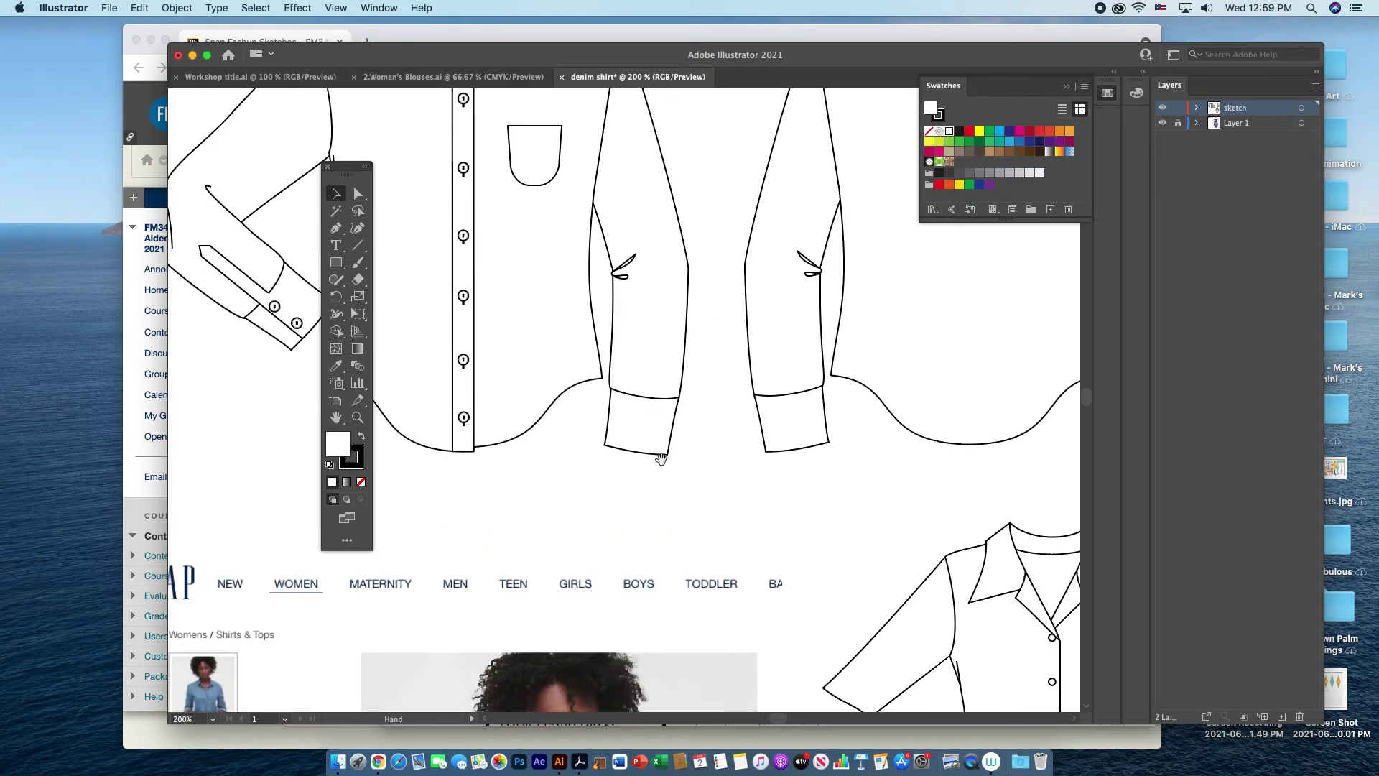
{"action": "left_click_drag", "start_coordinate": [662, 462], "coordinate": [634, 216]}
{"action": "left_click_drag", "start_coordinate": [656, 554], "coordinate": [668, 379]}
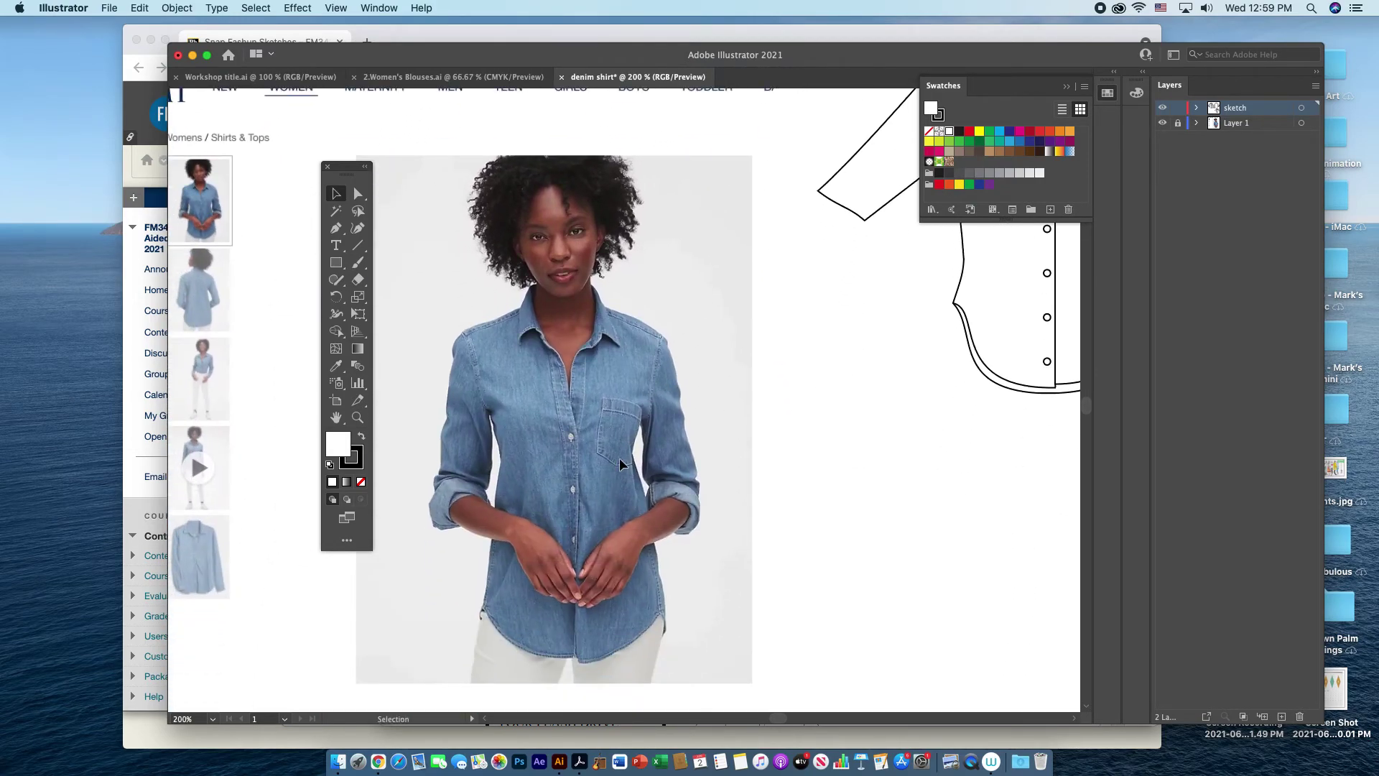
{"action": "left_click_drag", "start_coordinate": [662, 282], "coordinate": [688, 587]}
{"action": "left_click_drag", "start_coordinate": [619, 255], "coordinate": [653, 597]}
{"action": "key", "text": "super+equal"}
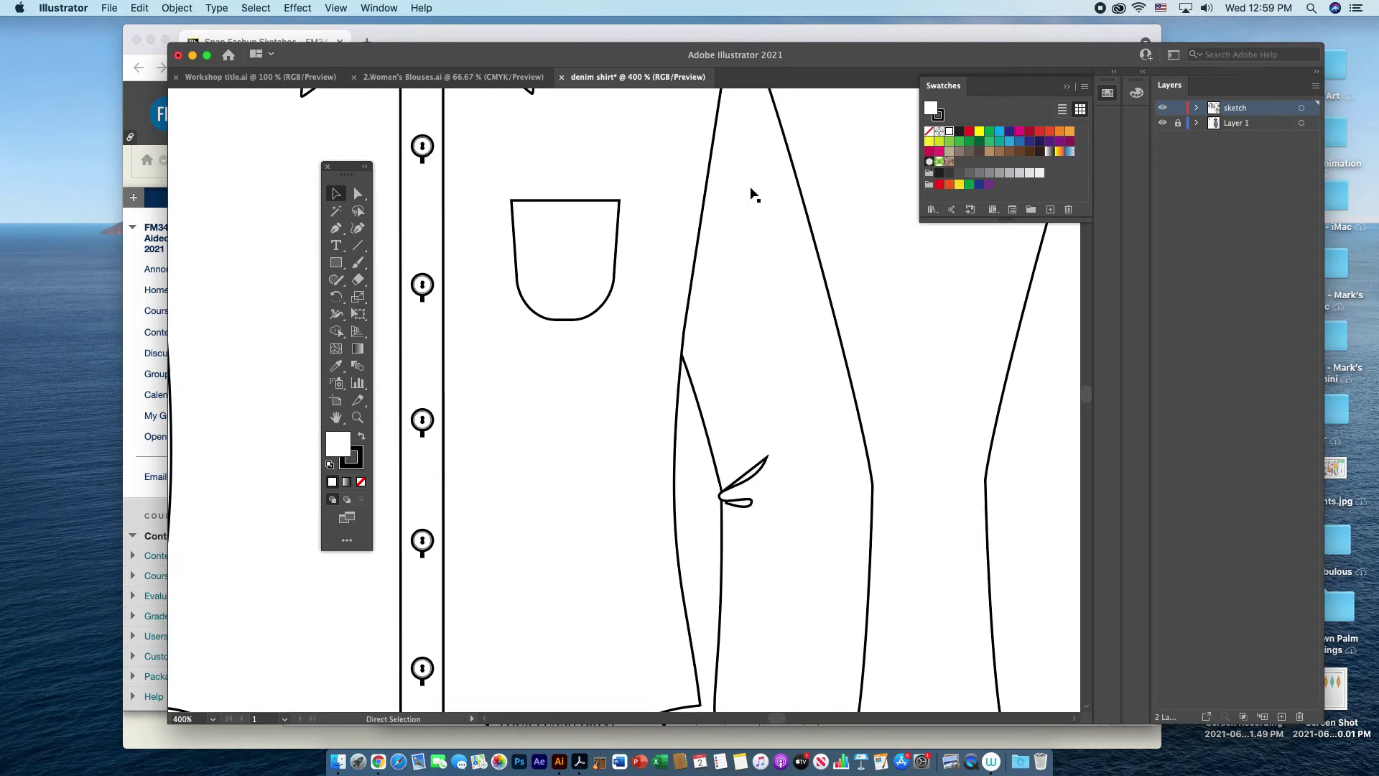
{"action": "left_click", "coordinate": [335, 227]}
{"action": "left_click", "coordinate": [380, 8]}
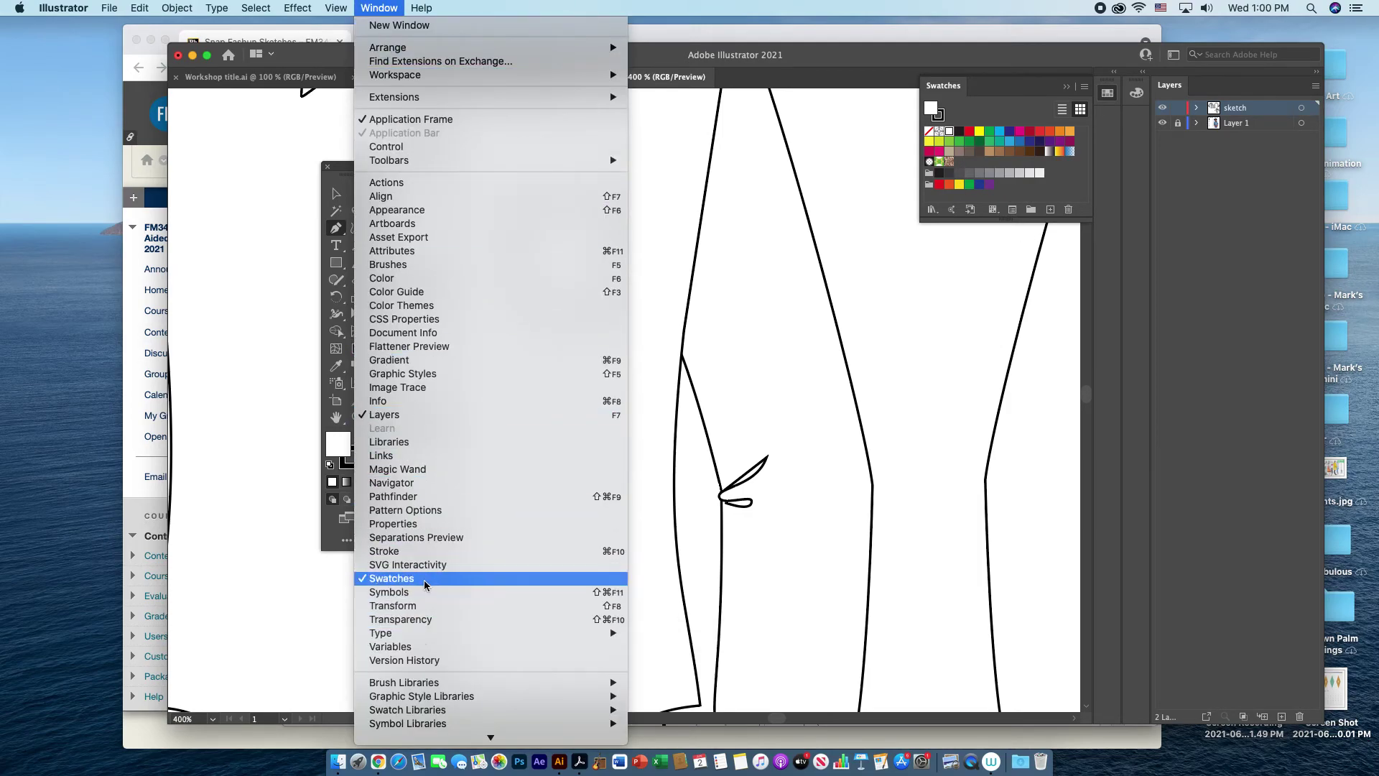
{"action": "left_click", "coordinate": [428, 551]}
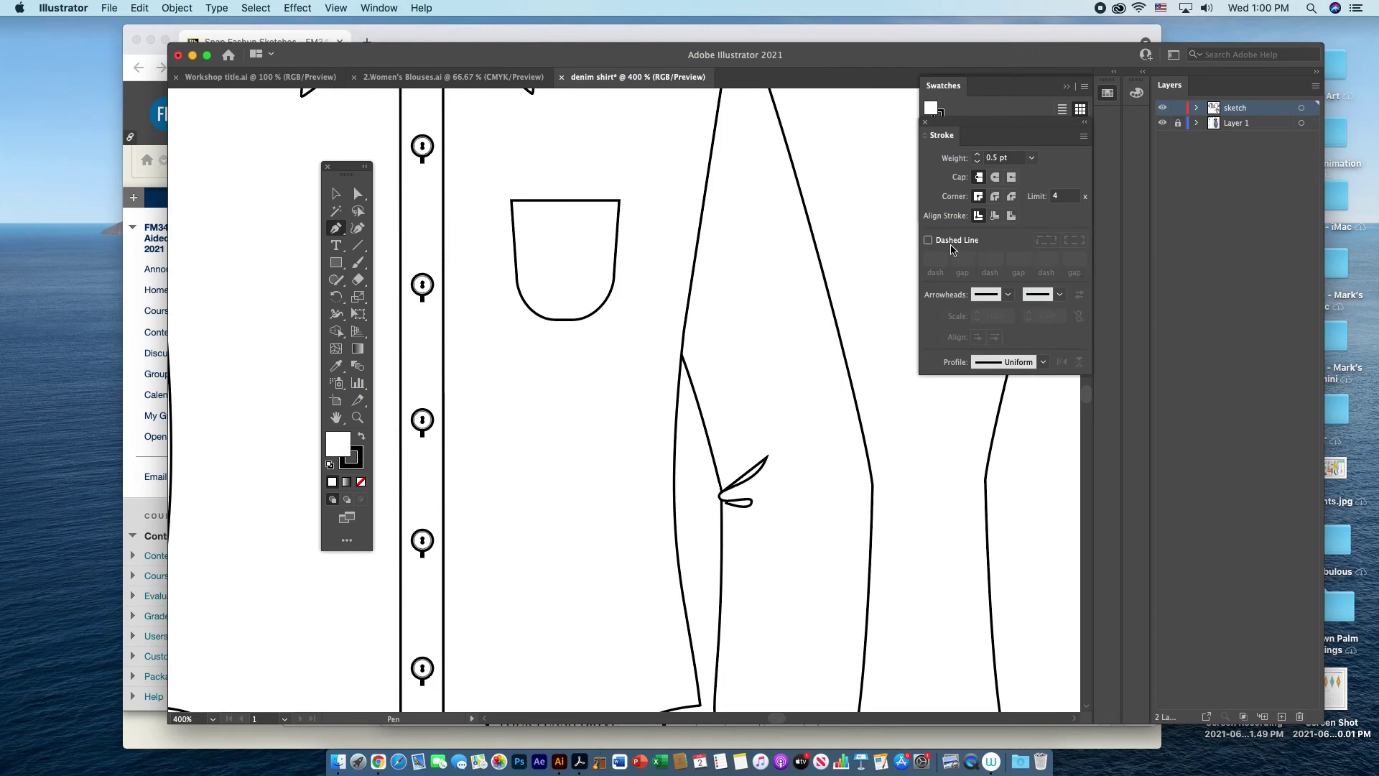
{"action": "left_click", "coordinate": [928, 240]}
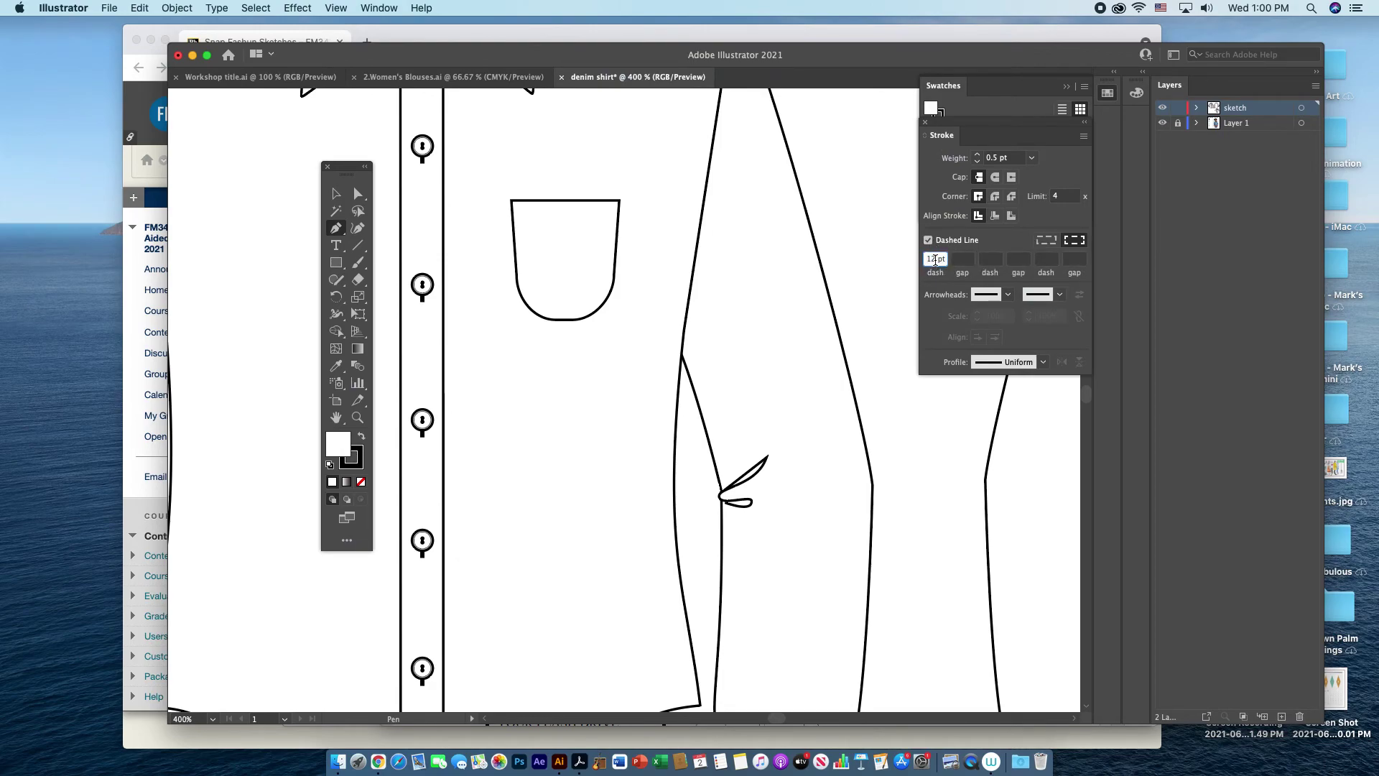
{"action": "type", "text": "6"}
{"action": "left_click", "coordinate": [960, 258]}
{"action": "type", "text": "6"}
{"action": "left_click", "coordinate": [335, 194]}
Draw a Pen line across the pocket top and set its dash and gap to 3 pt
{"action": "left_click", "coordinate": [334, 229]}
{"action": "left_click", "coordinate": [512, 218]}
{"action": "left_click", "coordinate": [617, 219]}
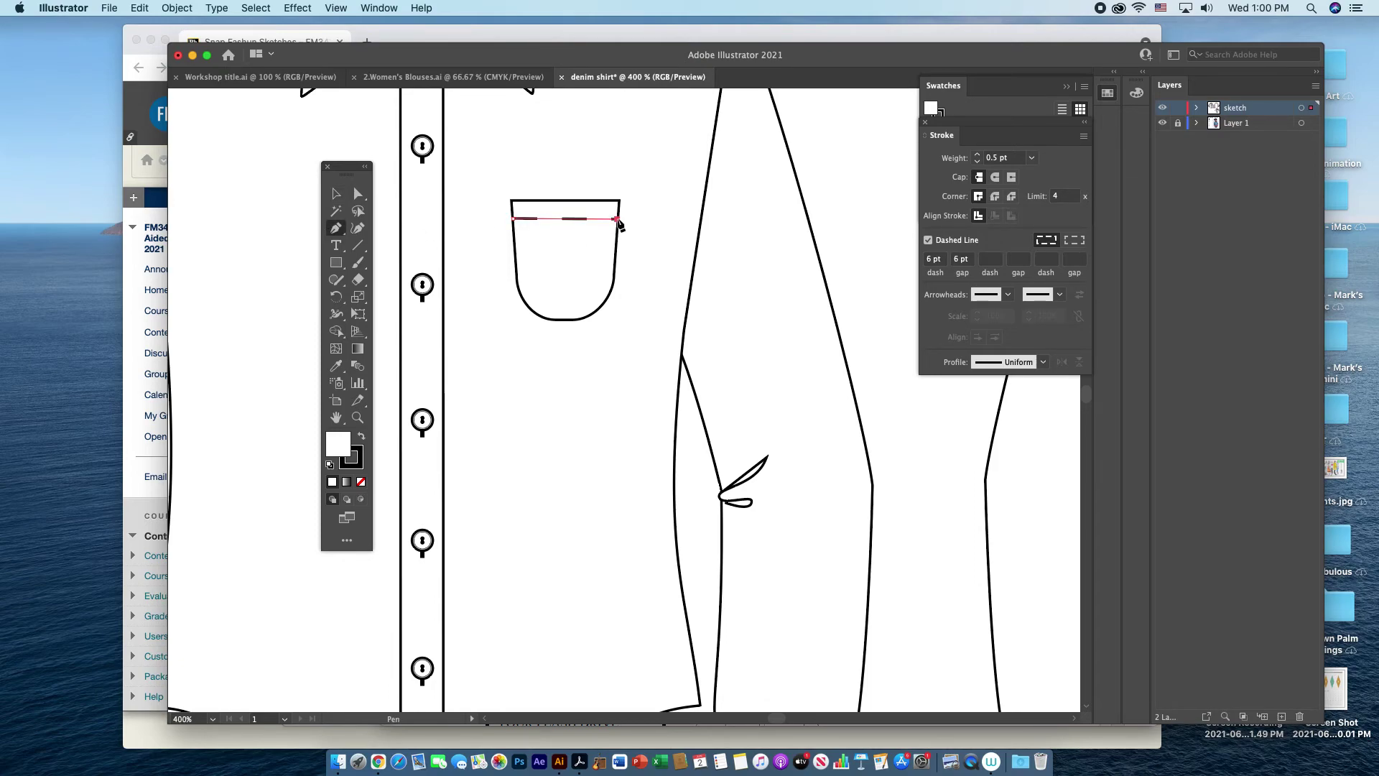
{"action": "key", "text": "v"}
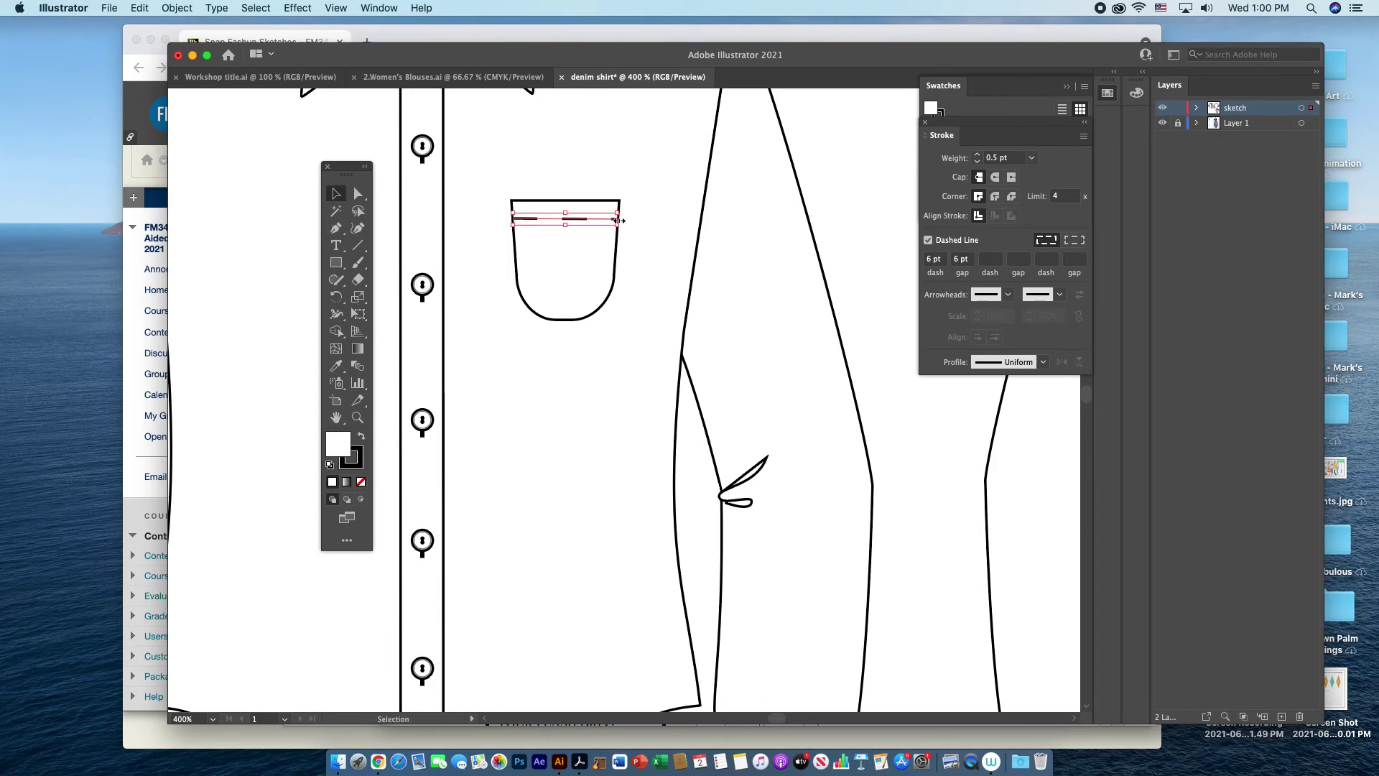
{"action": "left_click", "coordinate": [933, 262]}
{"action": "double_click", "coordinate": [962, 260]}
{"action": "key", "text": "Return"}
{"action": "left_click", "coordinate": [866, 200]}
Zoom out and delete the leftover borrowed blouse sketch below the shirts
{"action": "key", "text": "super+minus"}
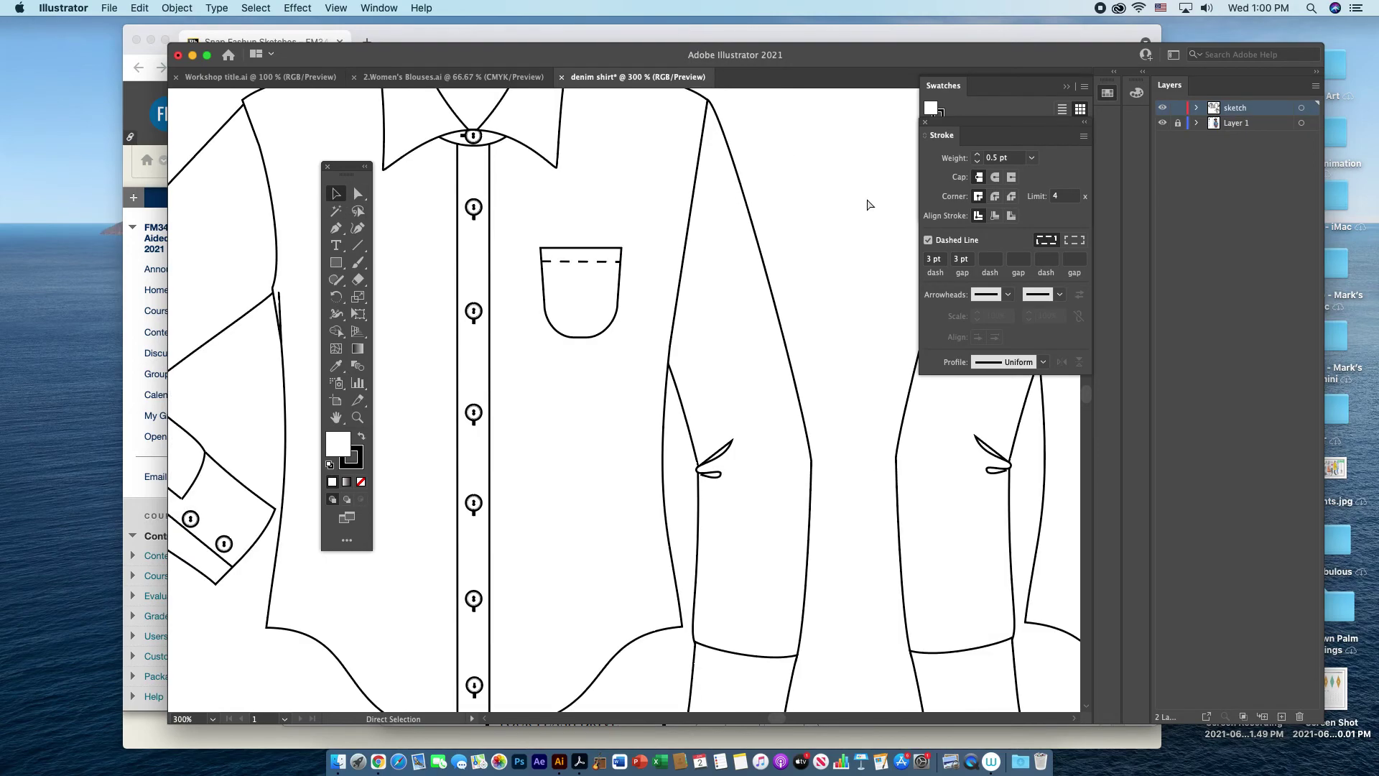
{"action": "key", "text": "super+minus"}
{"action": "key", "text": "super+minus"}
{"action": "key", "text": "super+minus"}
{"action": "scroll", "coordinate": [819, 345], "scroll_direction": "down", "scroll_amount": 2}
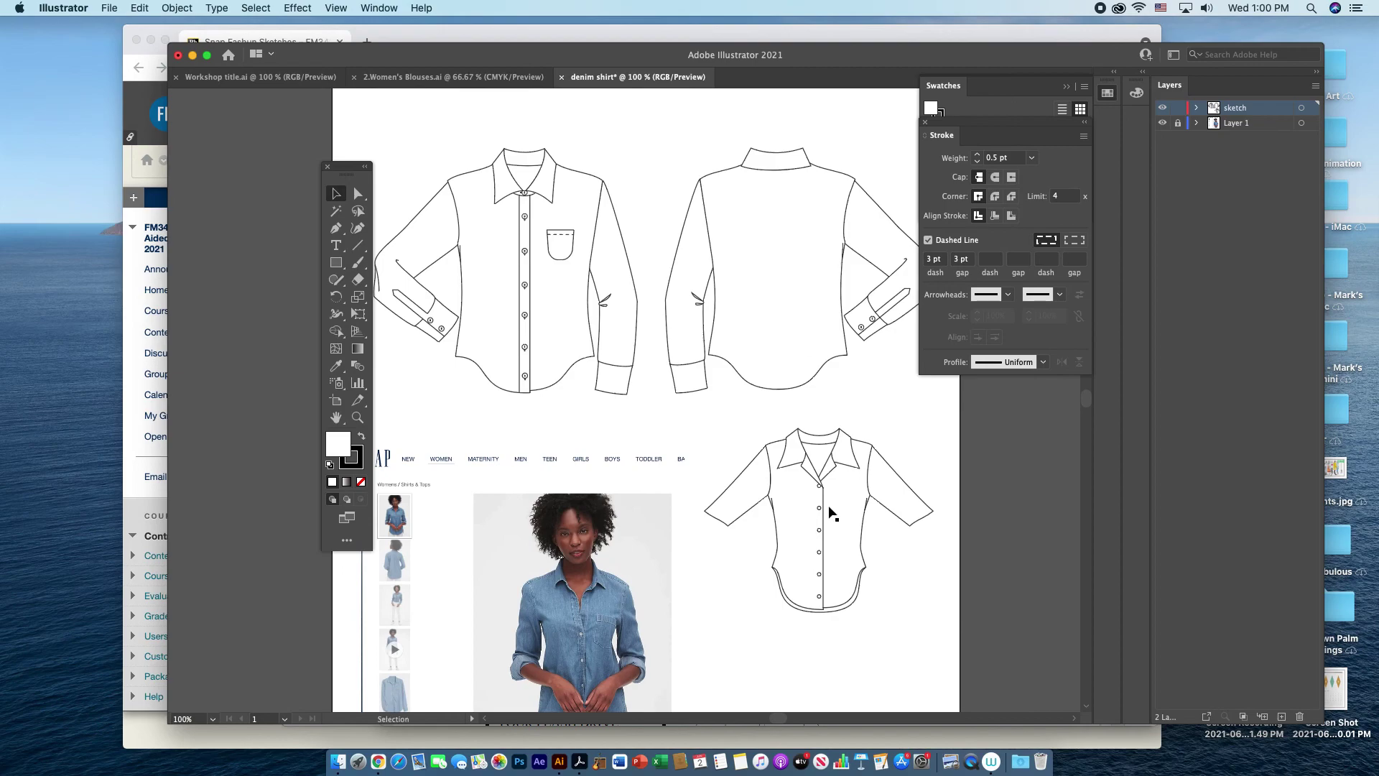
{"action": "left_click_drag", "start_coordinate": [742, 441], "coordinate": [897, 612]}
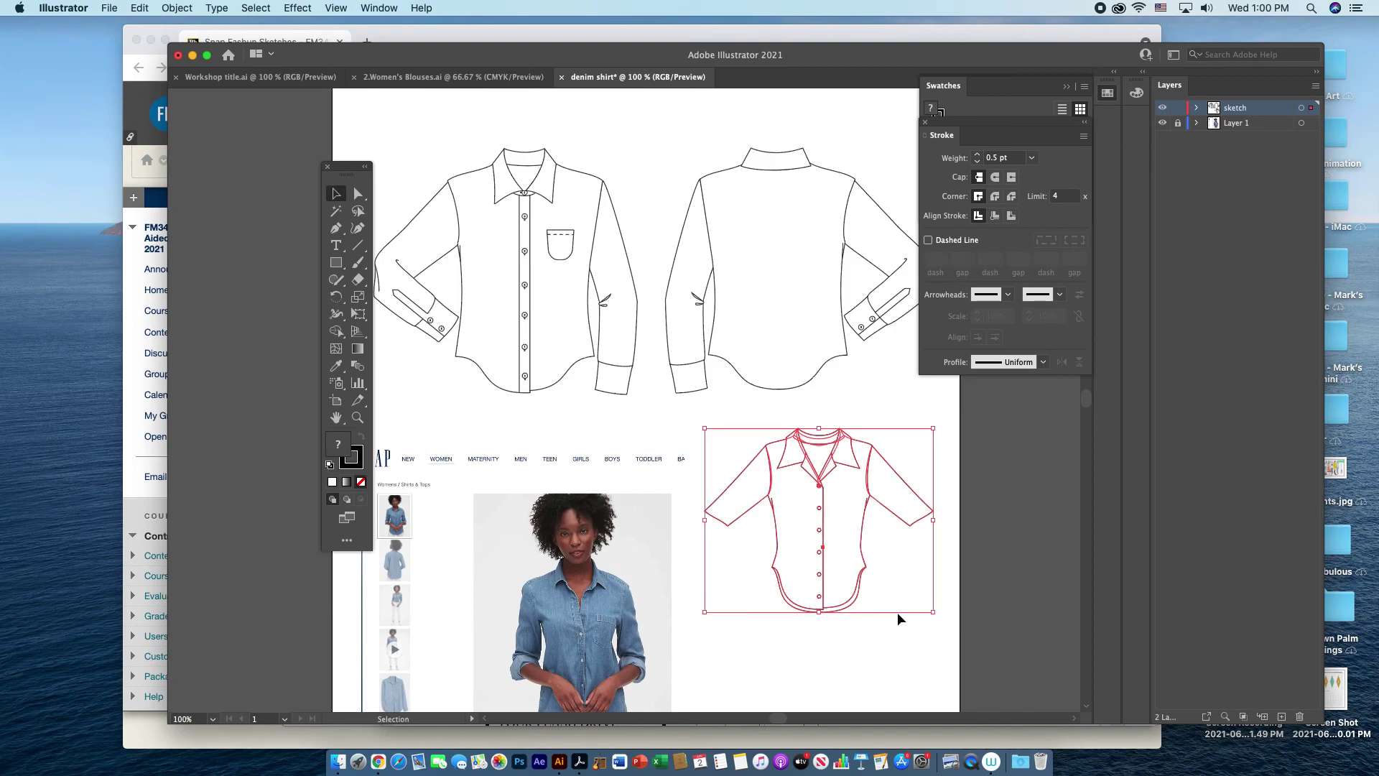
{"action": "key", "text": "Delete"}
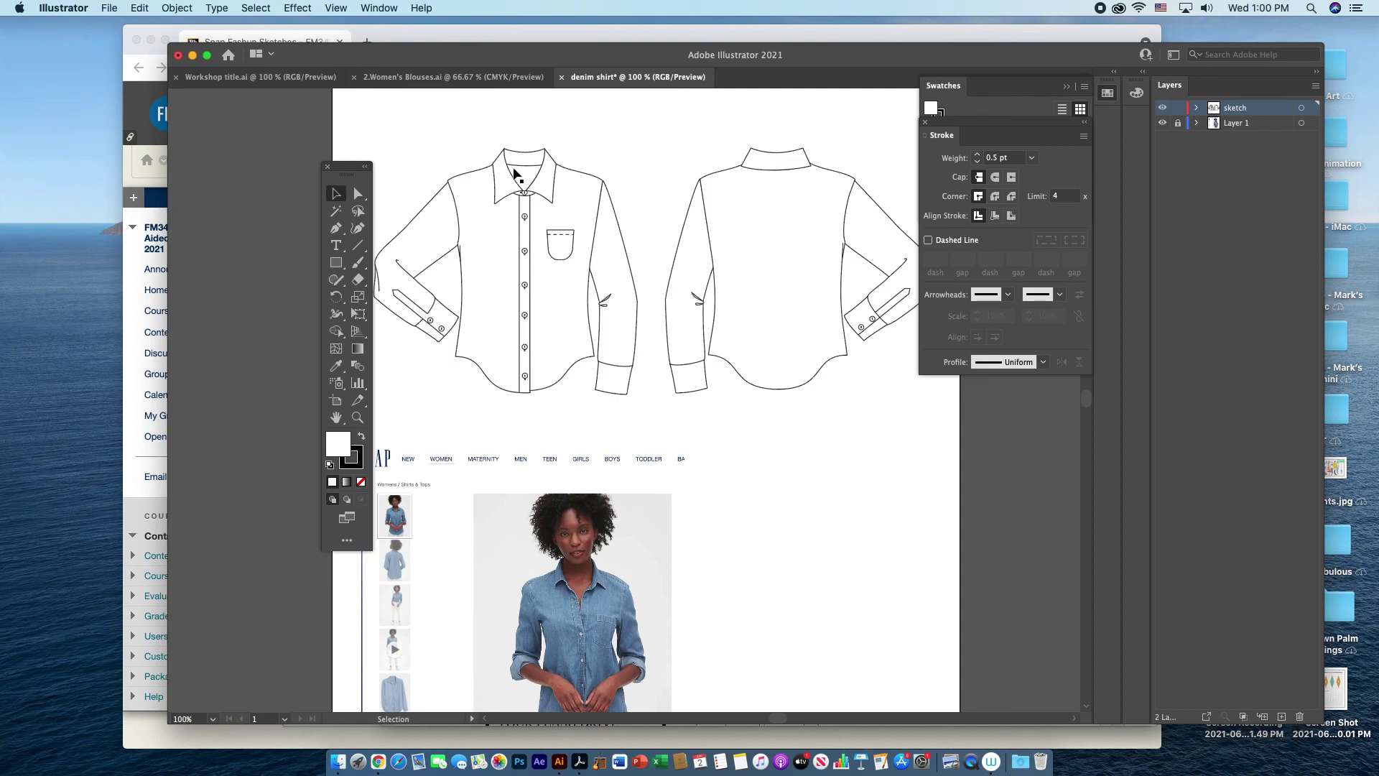
Switch to Chrome to show the Blackboard Snap Fashun Sketches folder with the SnapFashion Zip File and sketch sets
{"action": "left_click", "coordinate": [826, 40]}
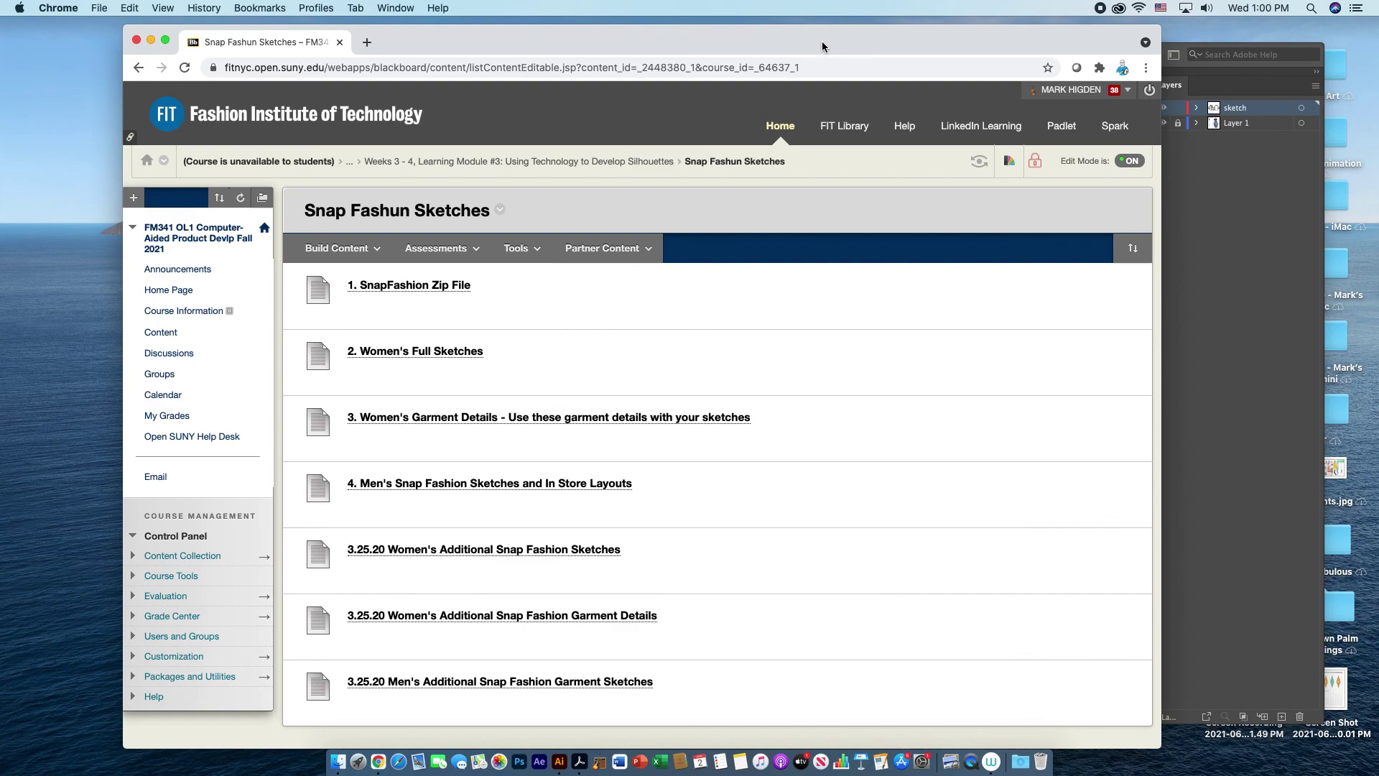